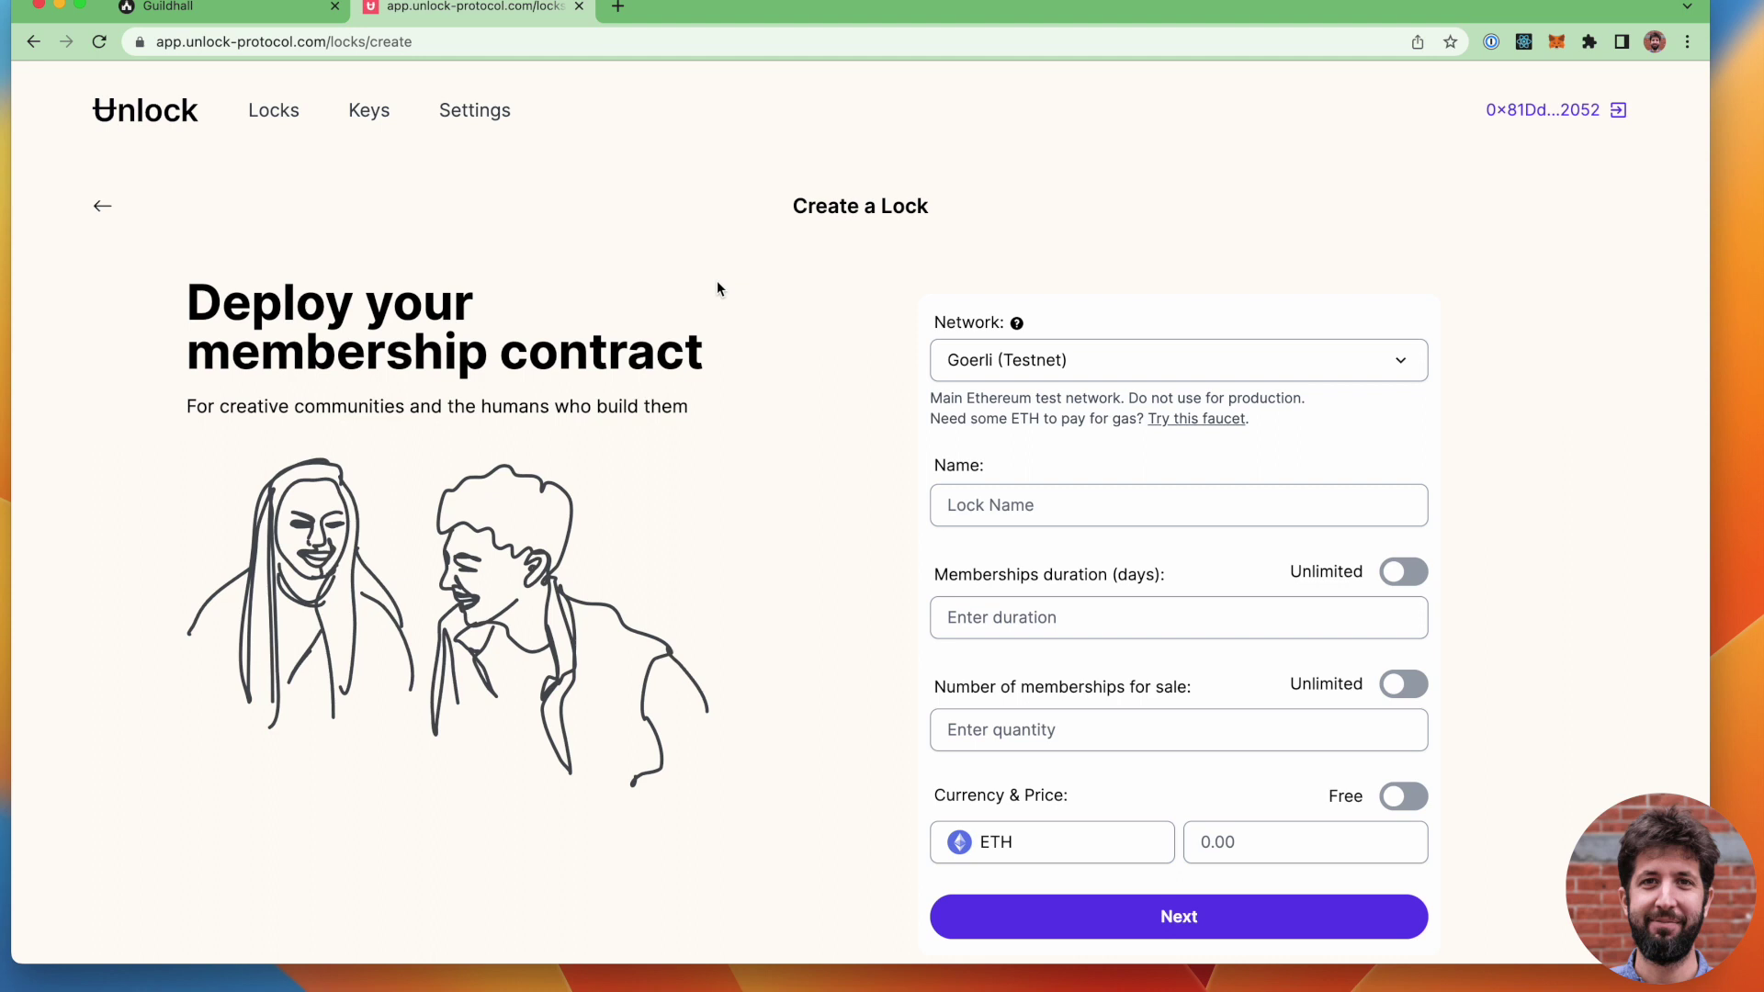
- Name the lock 'My Twitter follower' and make it free with unlimited duration and memberships
scroll(769, 280, down, 1)
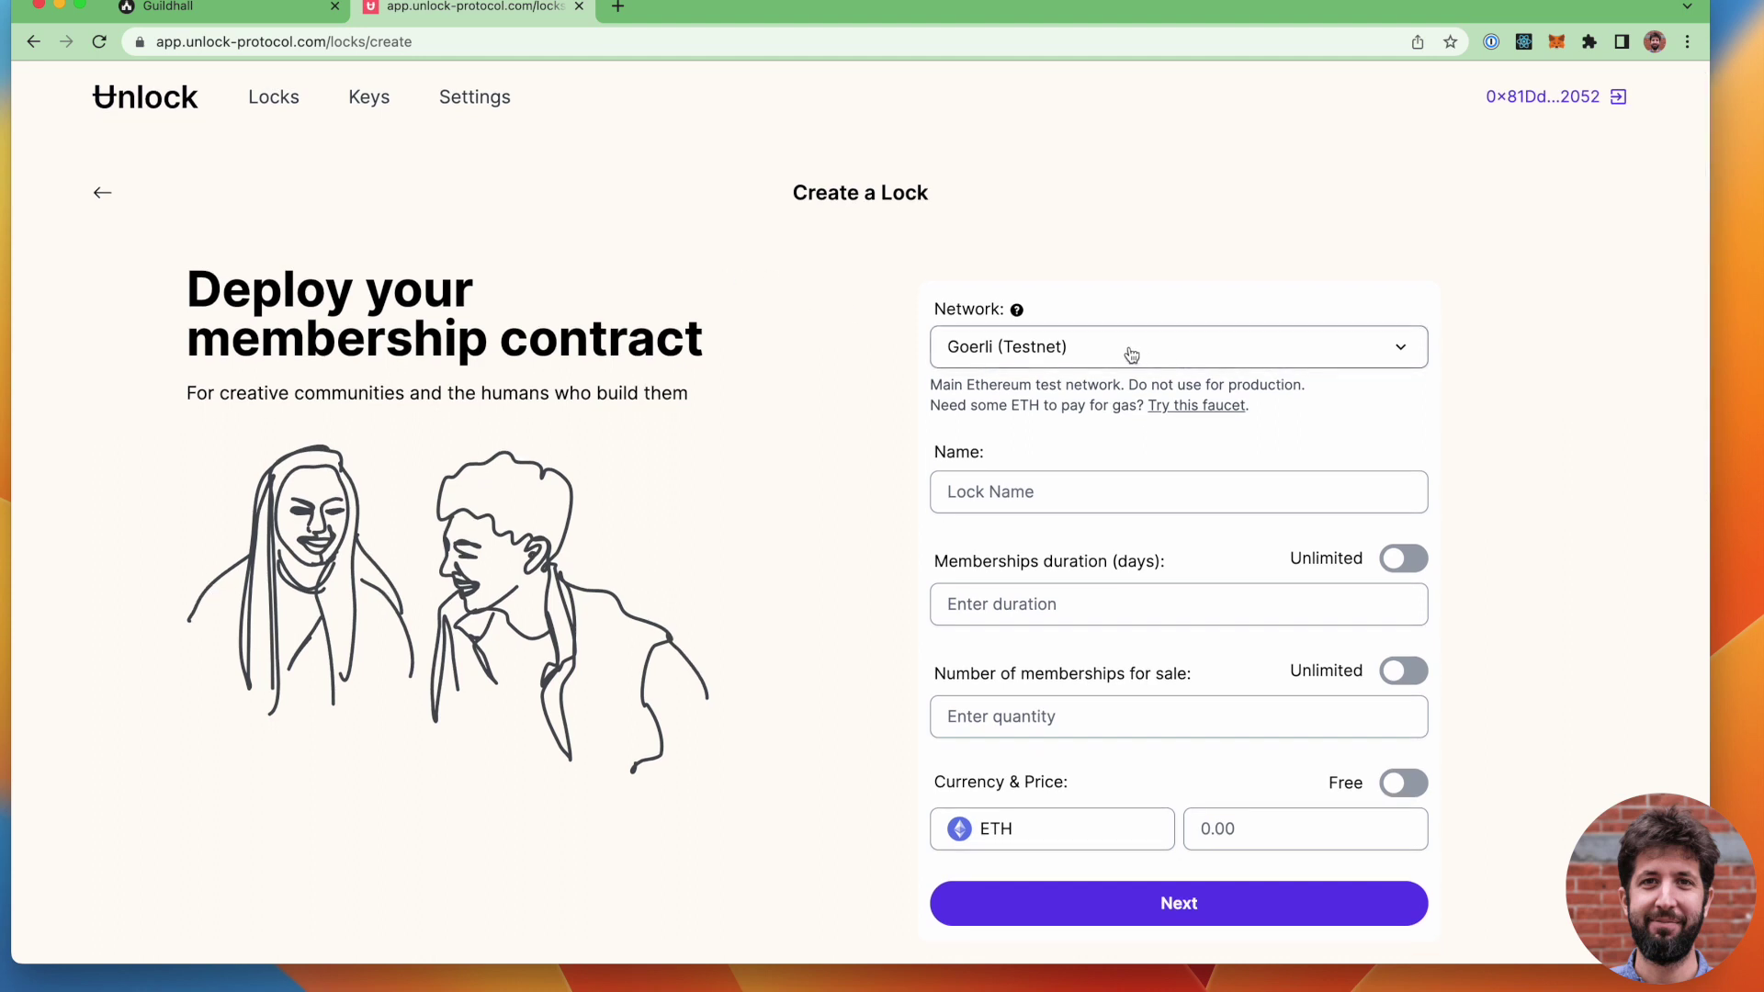
click(1030, 496)
text(M)
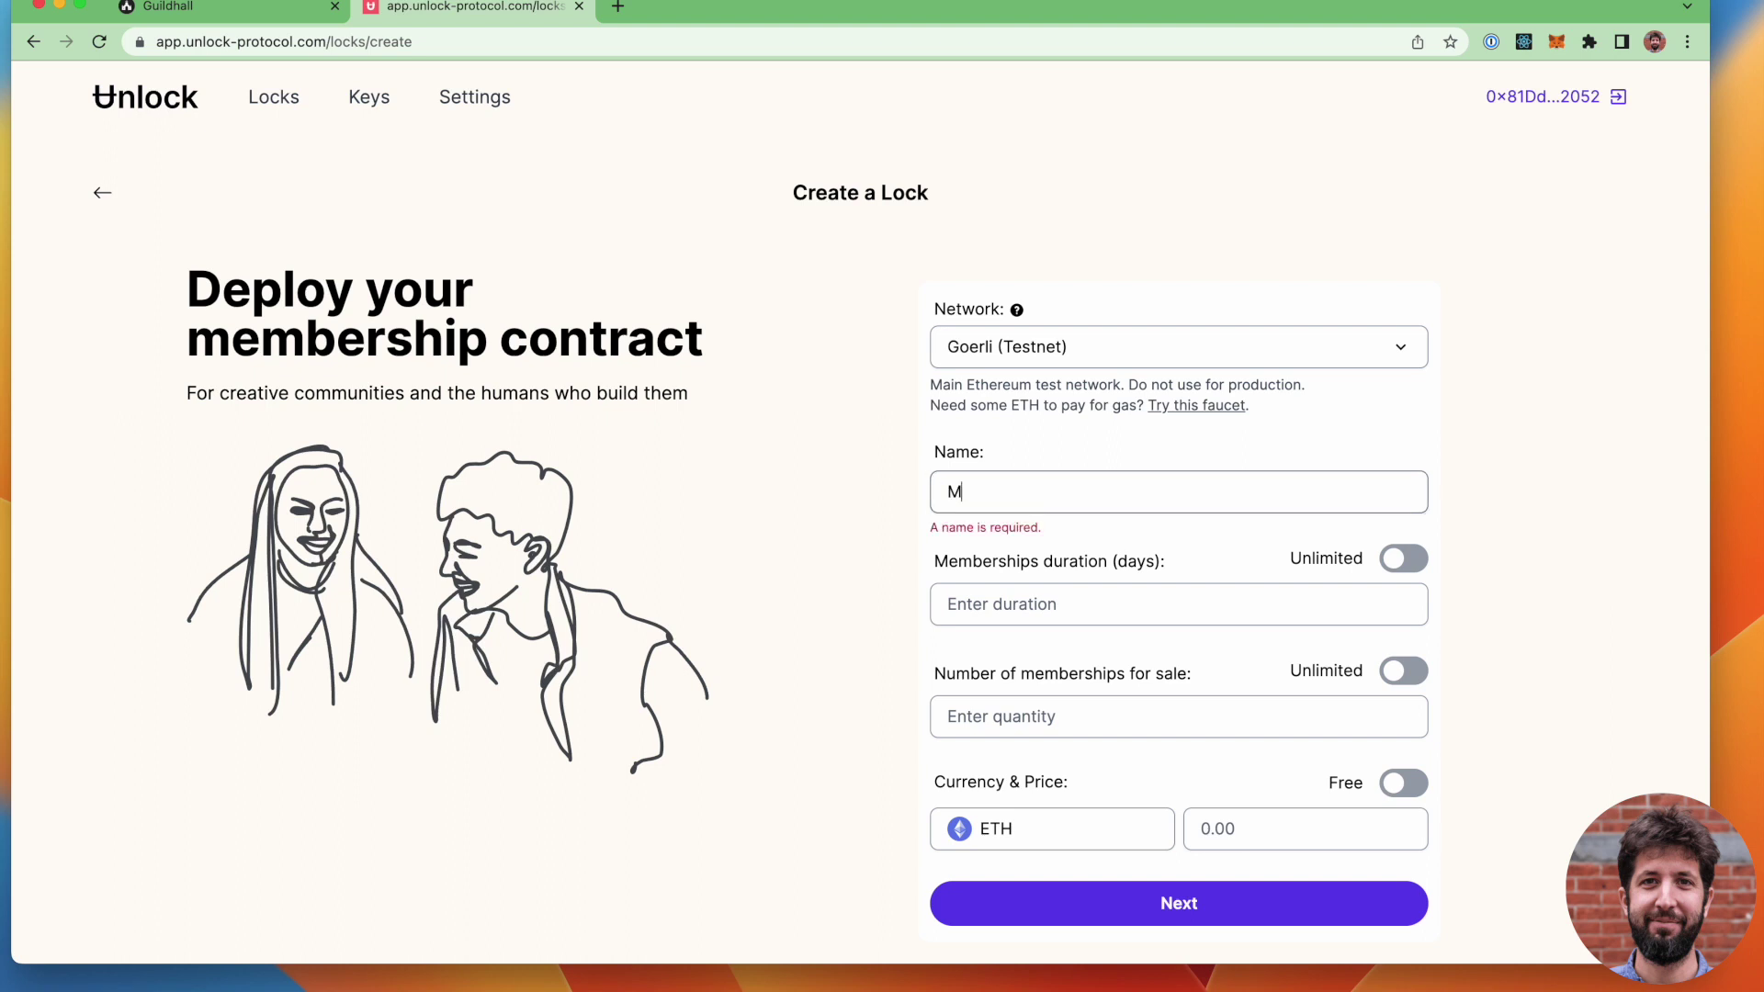
text(y Twitter follower)
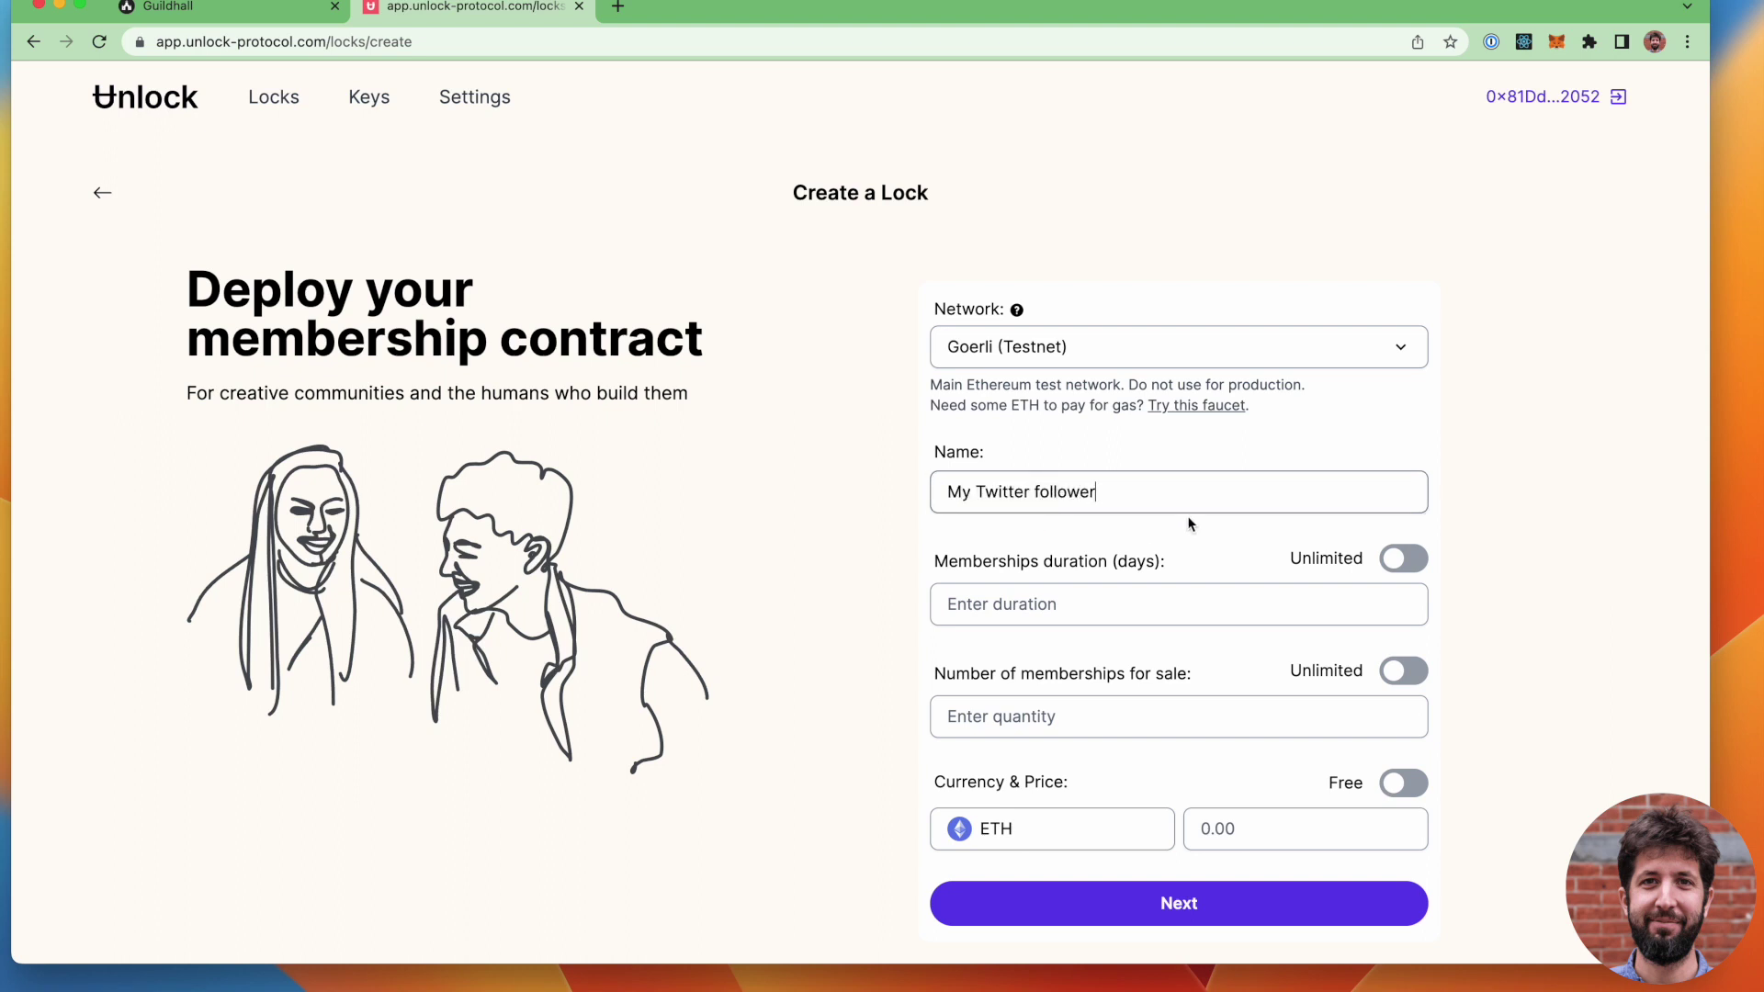
click(1403, 559)
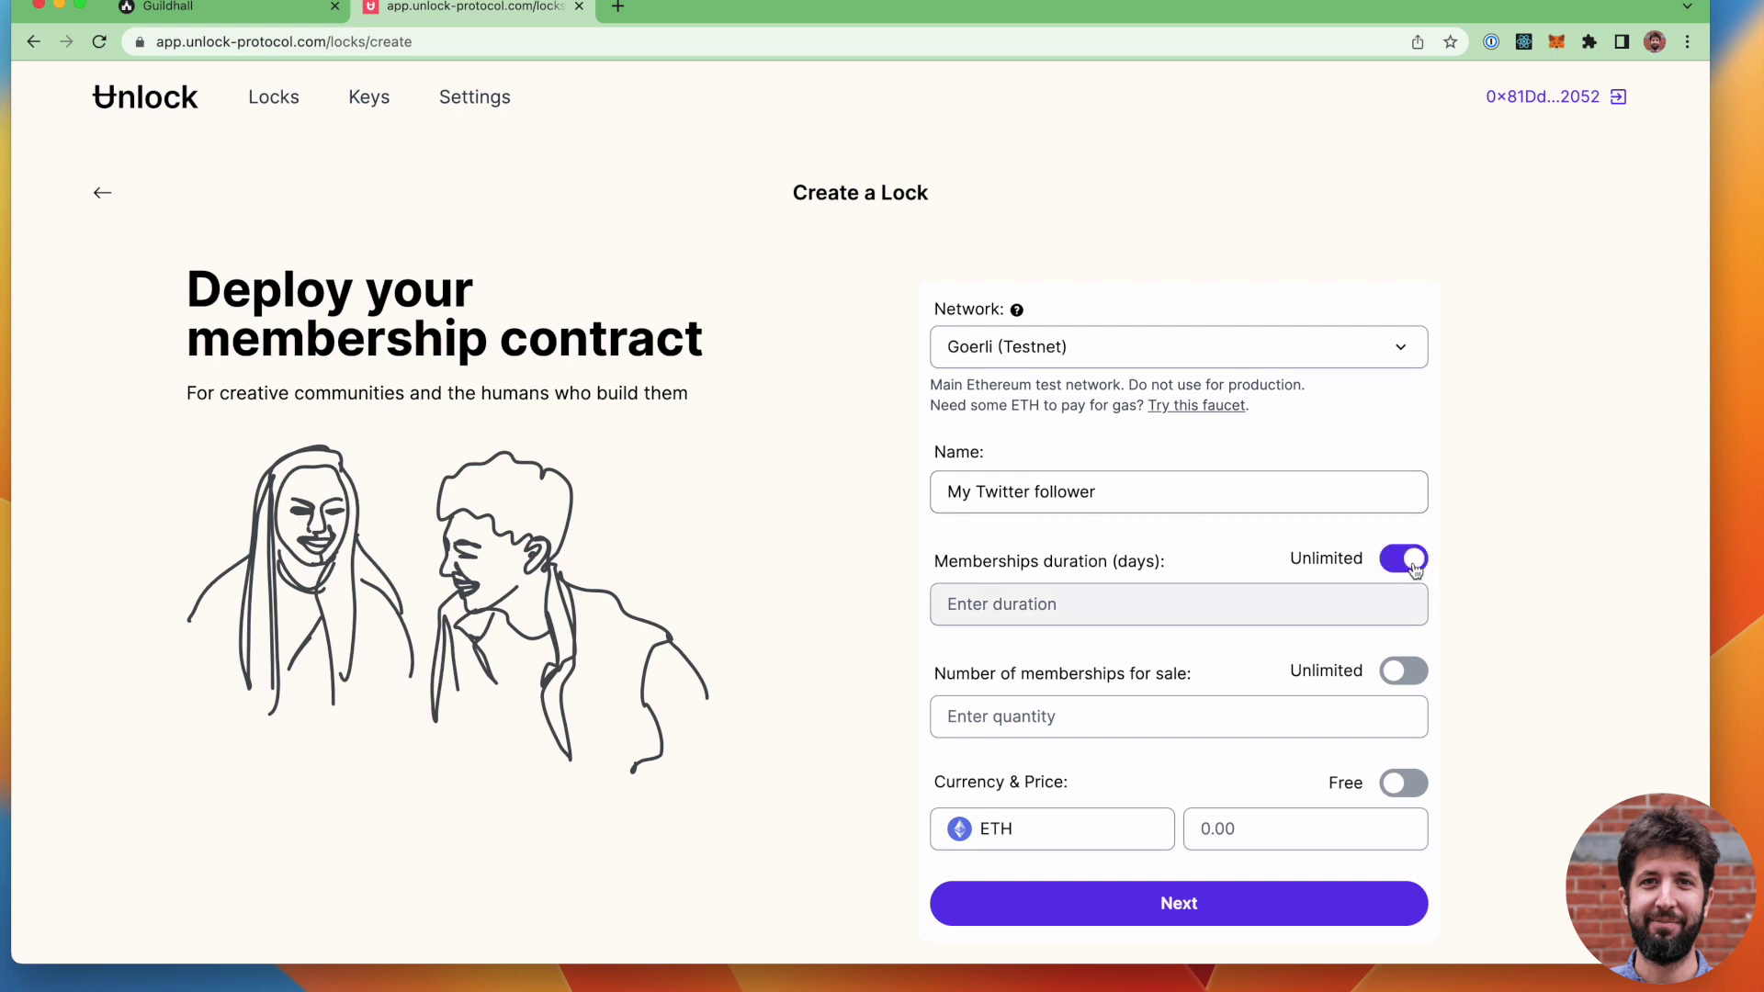
click(1420, 685)
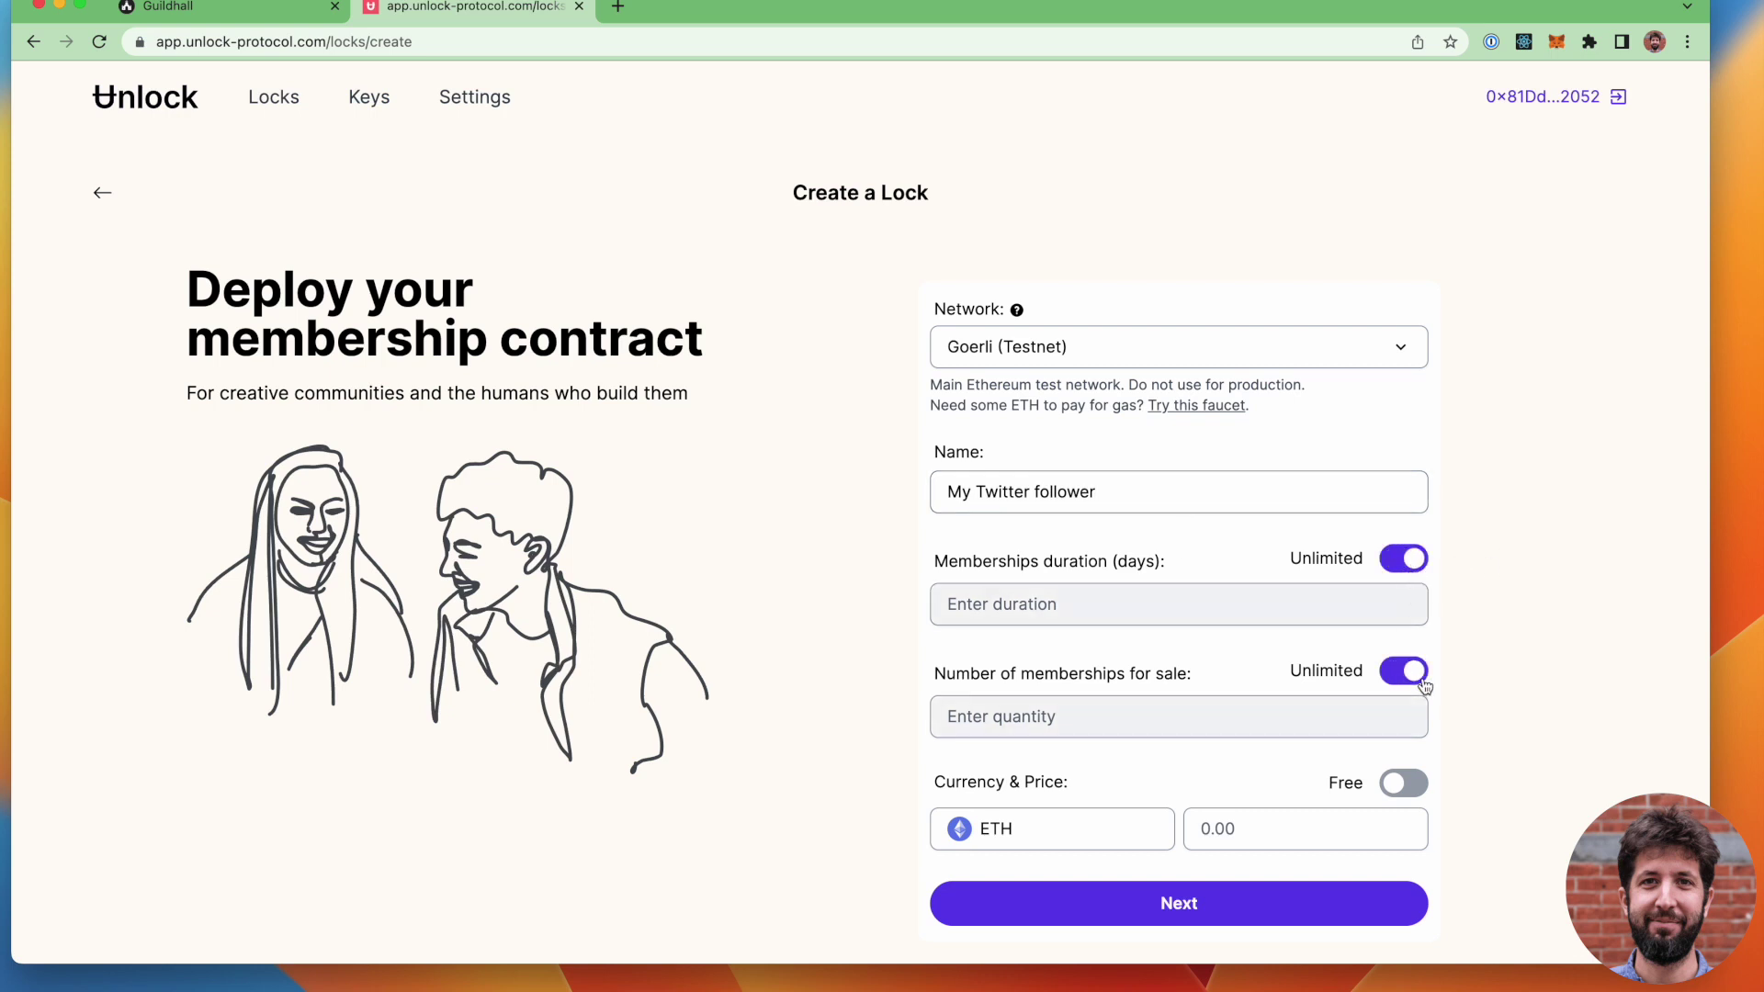
click(1403, 783)
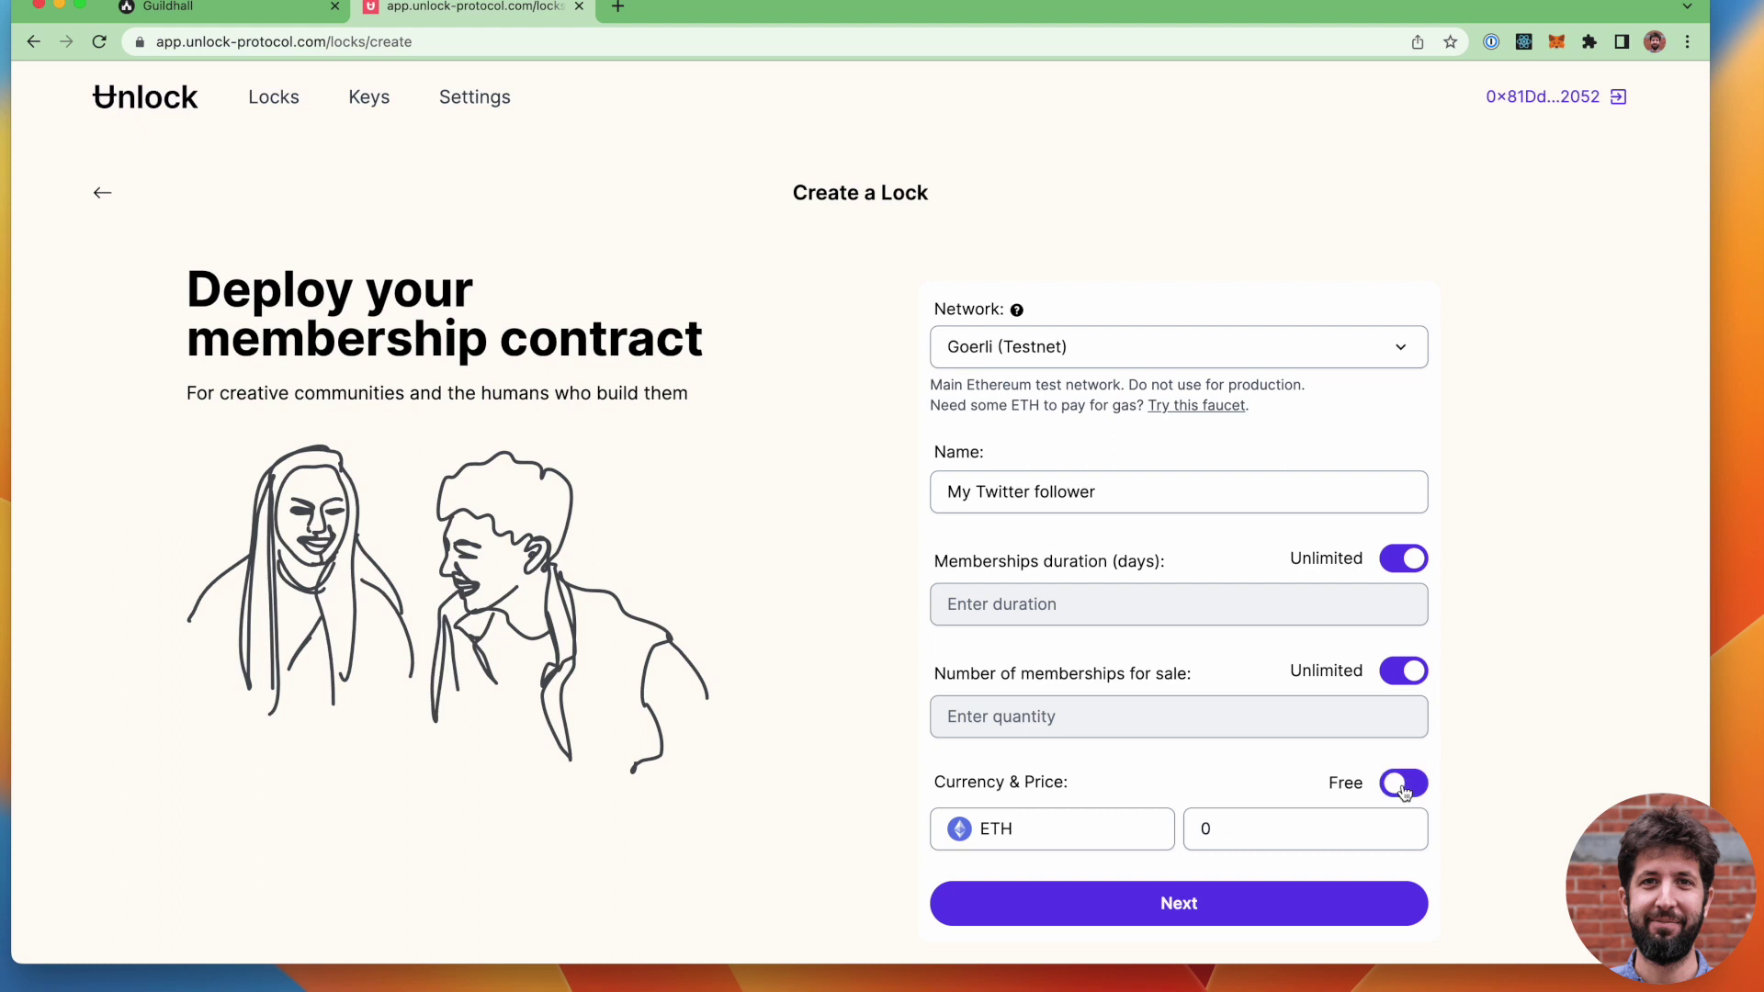
- Approve the lock overview and confirm the Goerli deployment transaction in MetaMask
click(1129, 903)
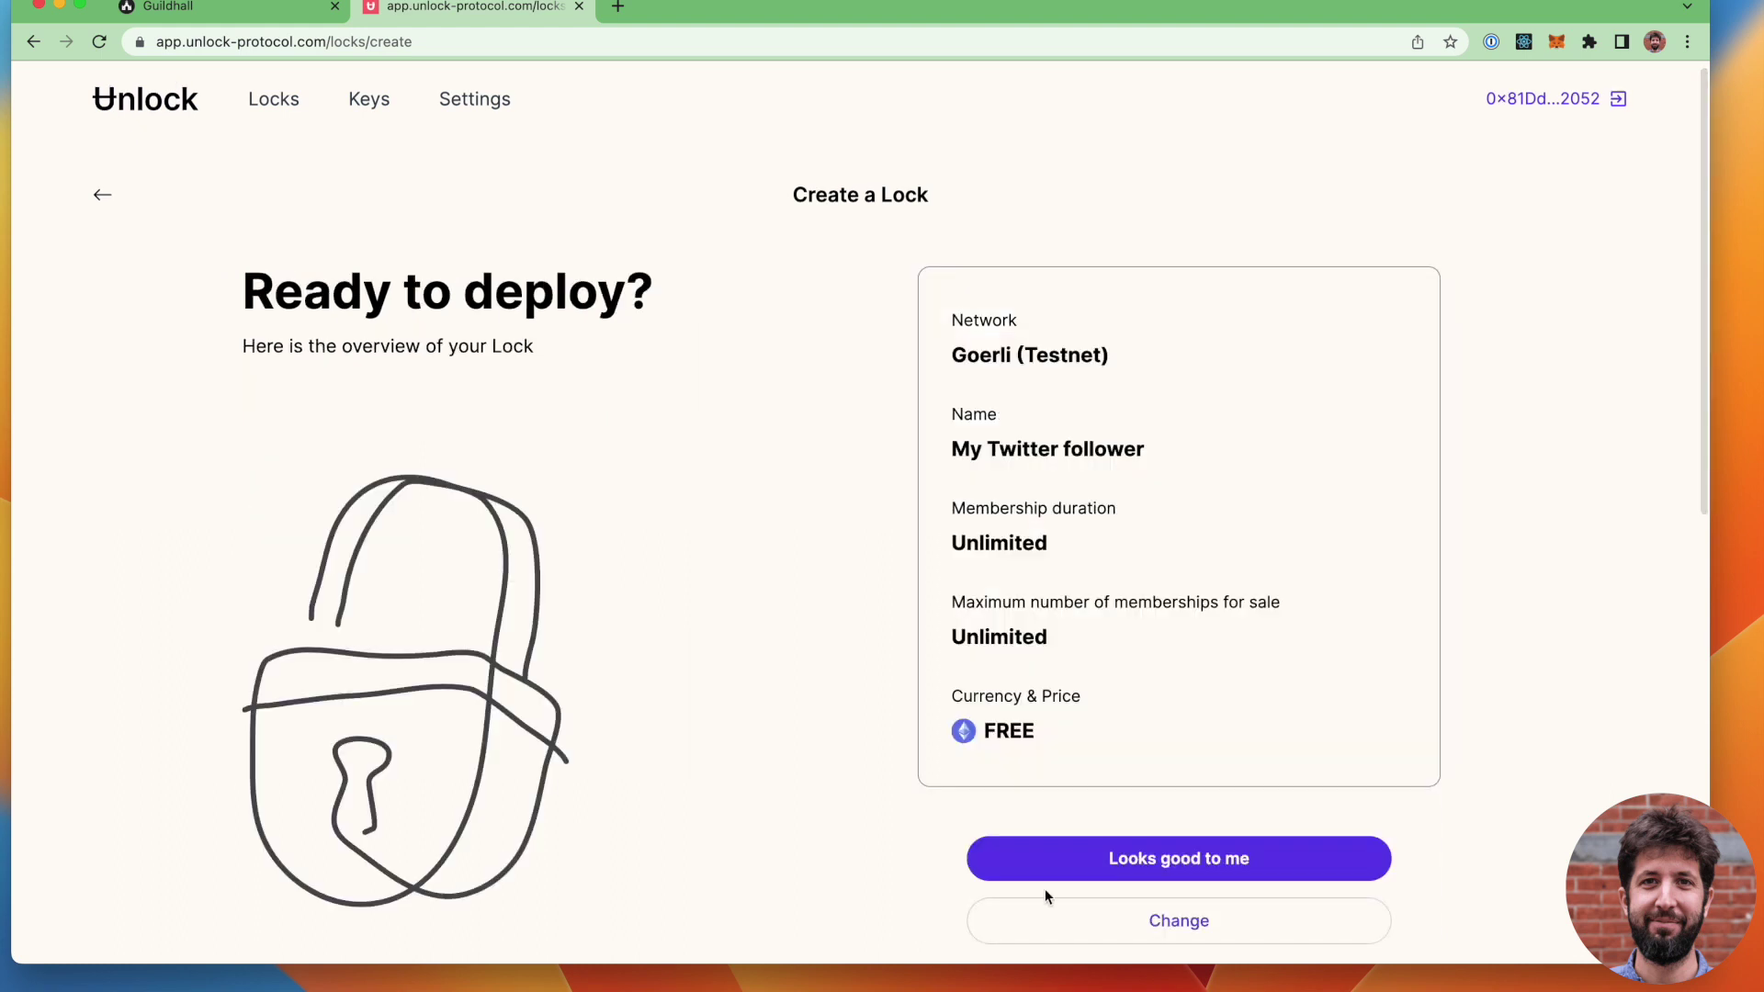
click(1177, 858)
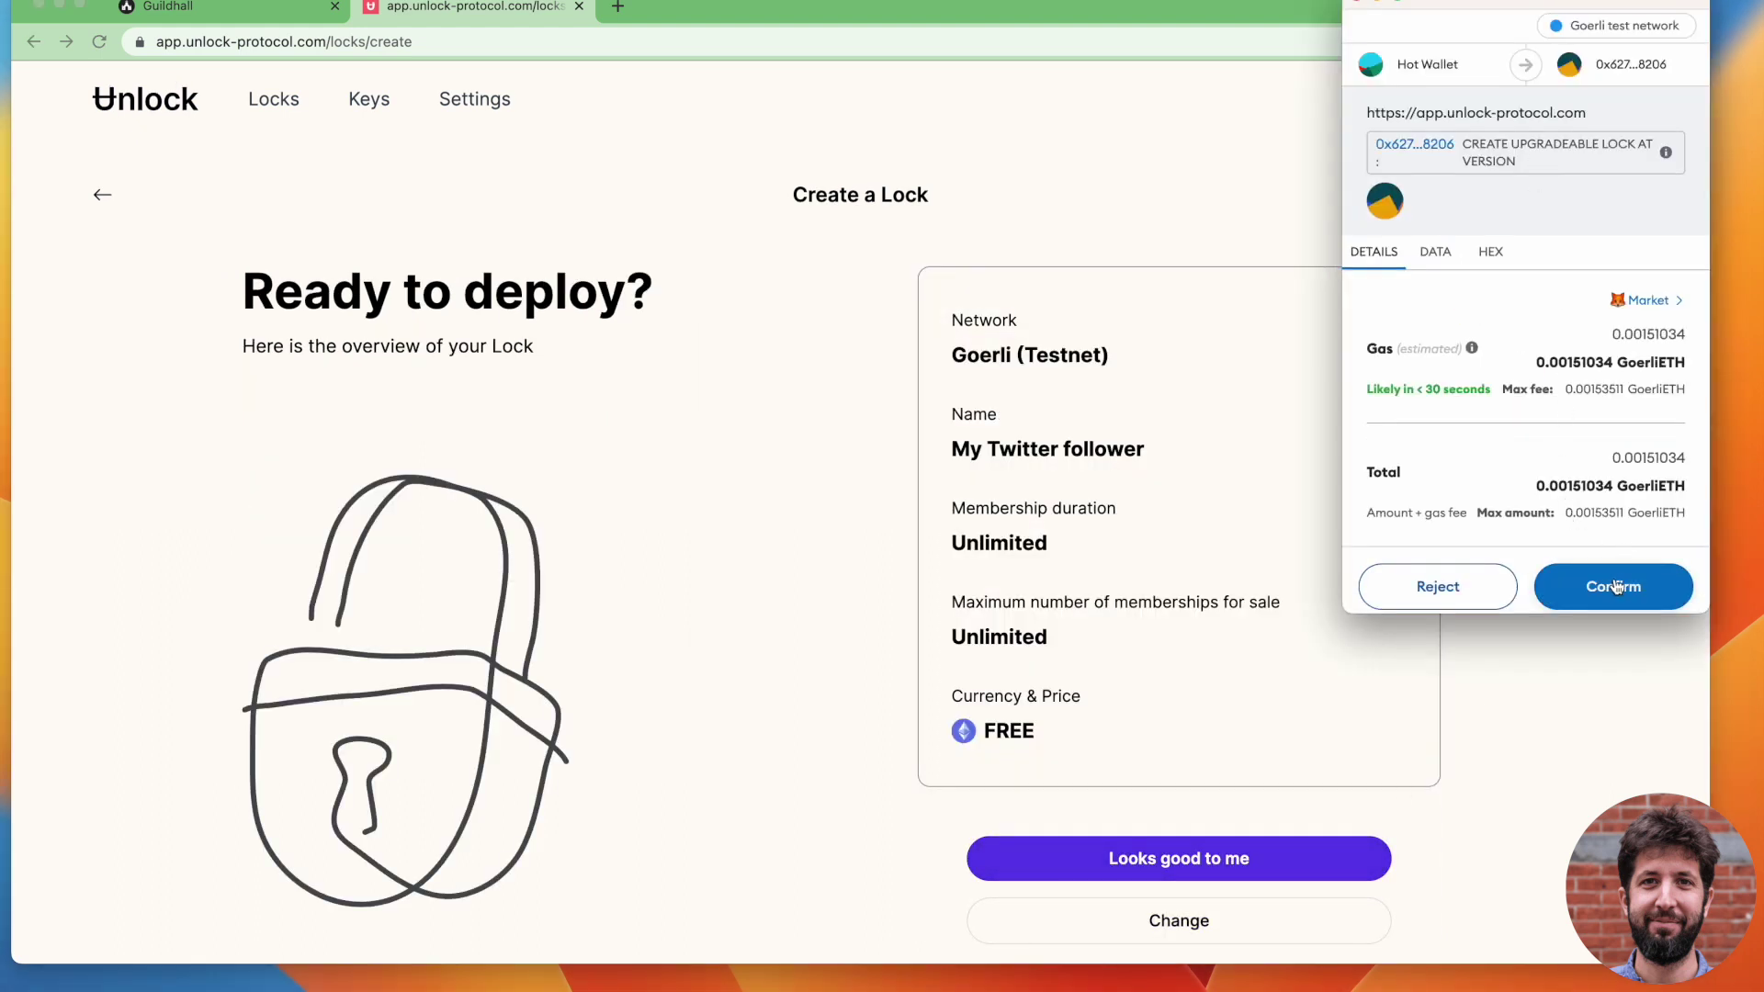
click(1613, 582)
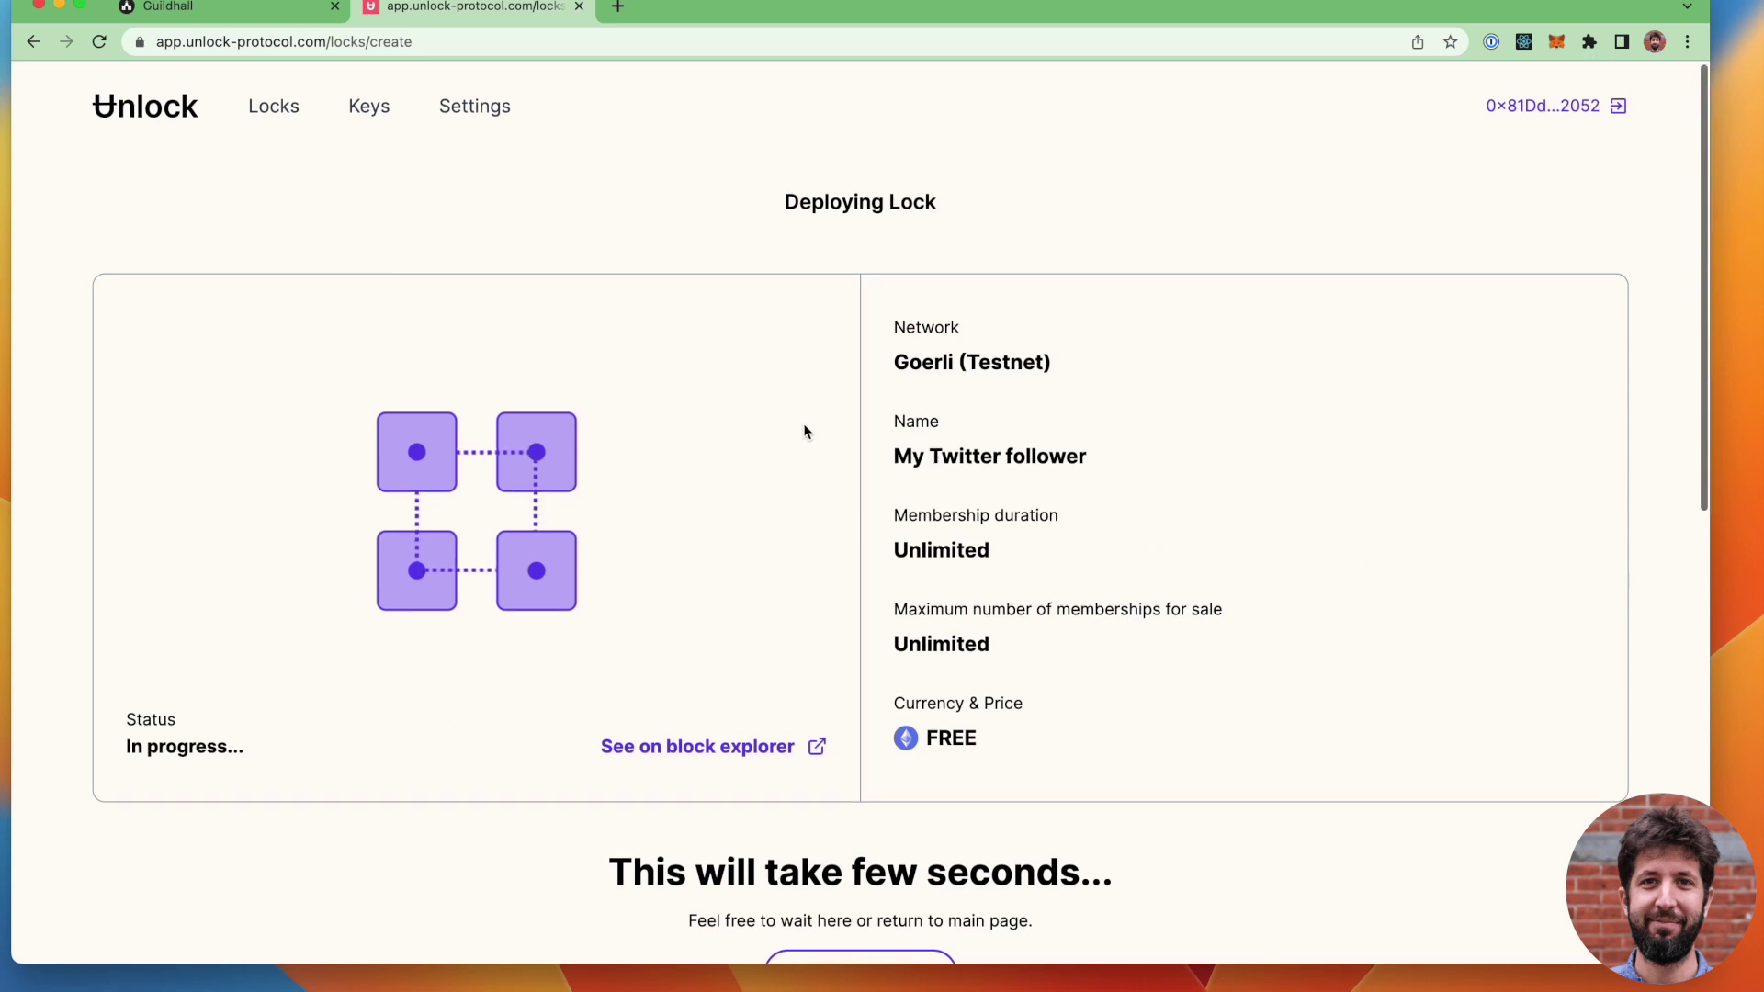
scroll(804, 433, down, 2)
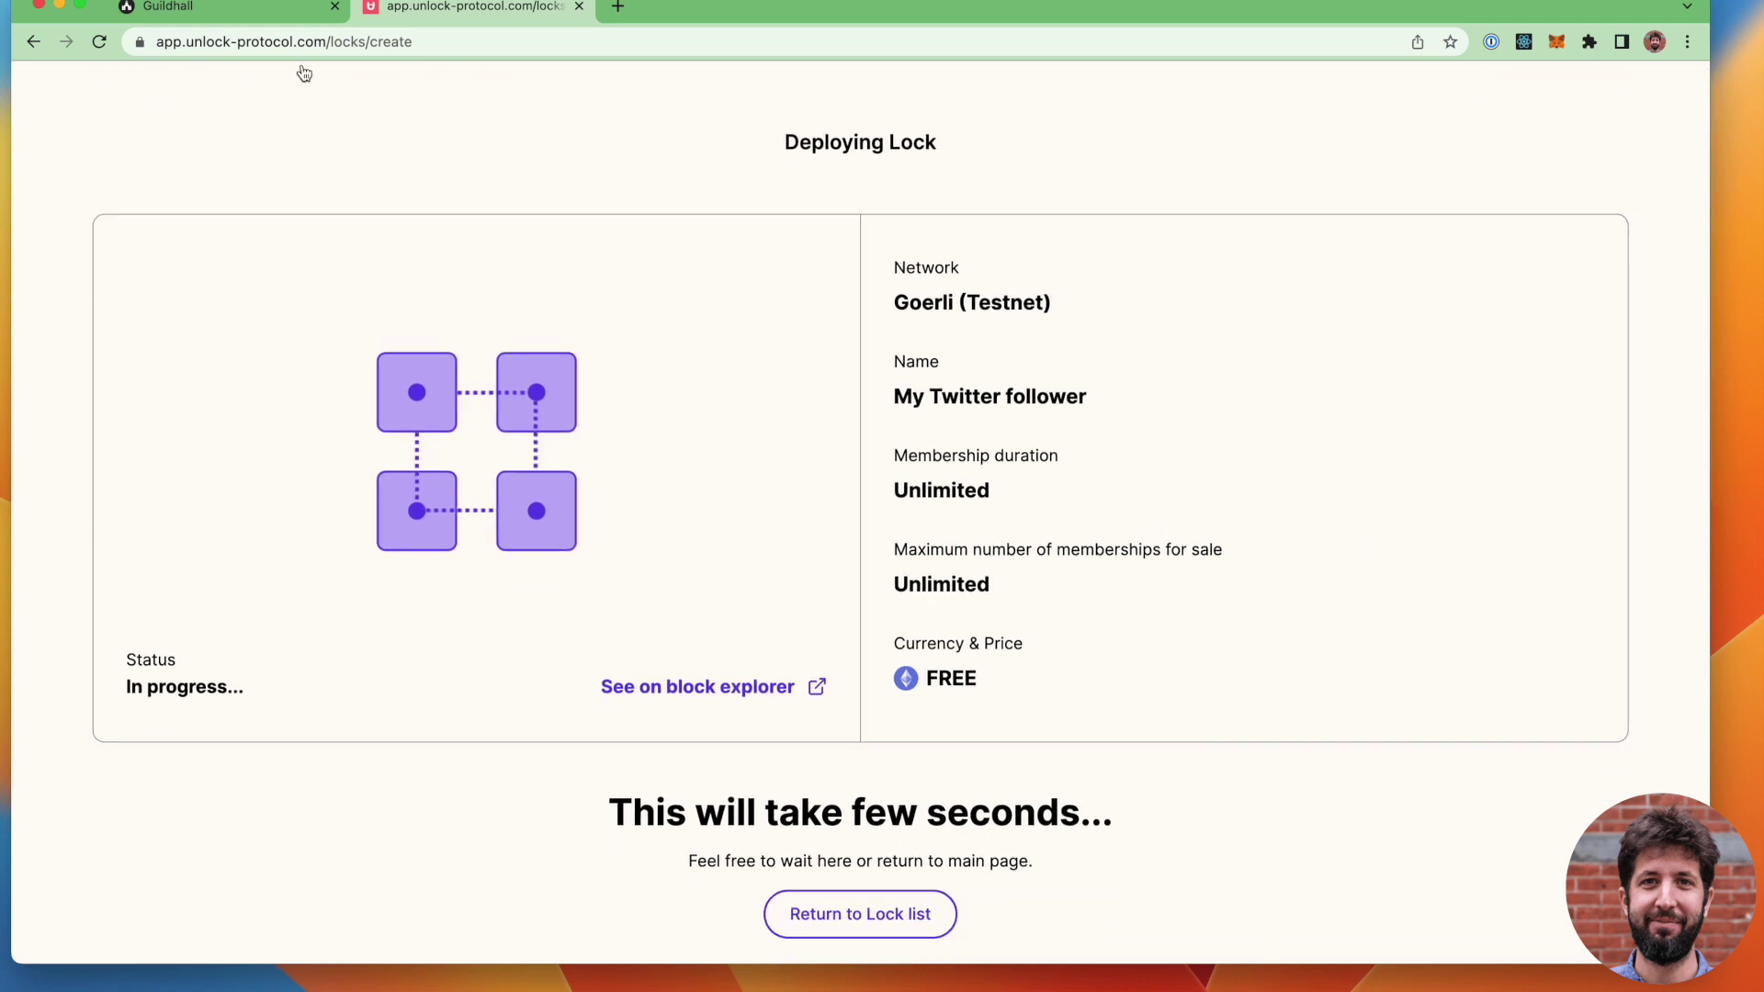
- From Guildhall, create a platform-less guild using the Start From scratch template
click(243, 11)
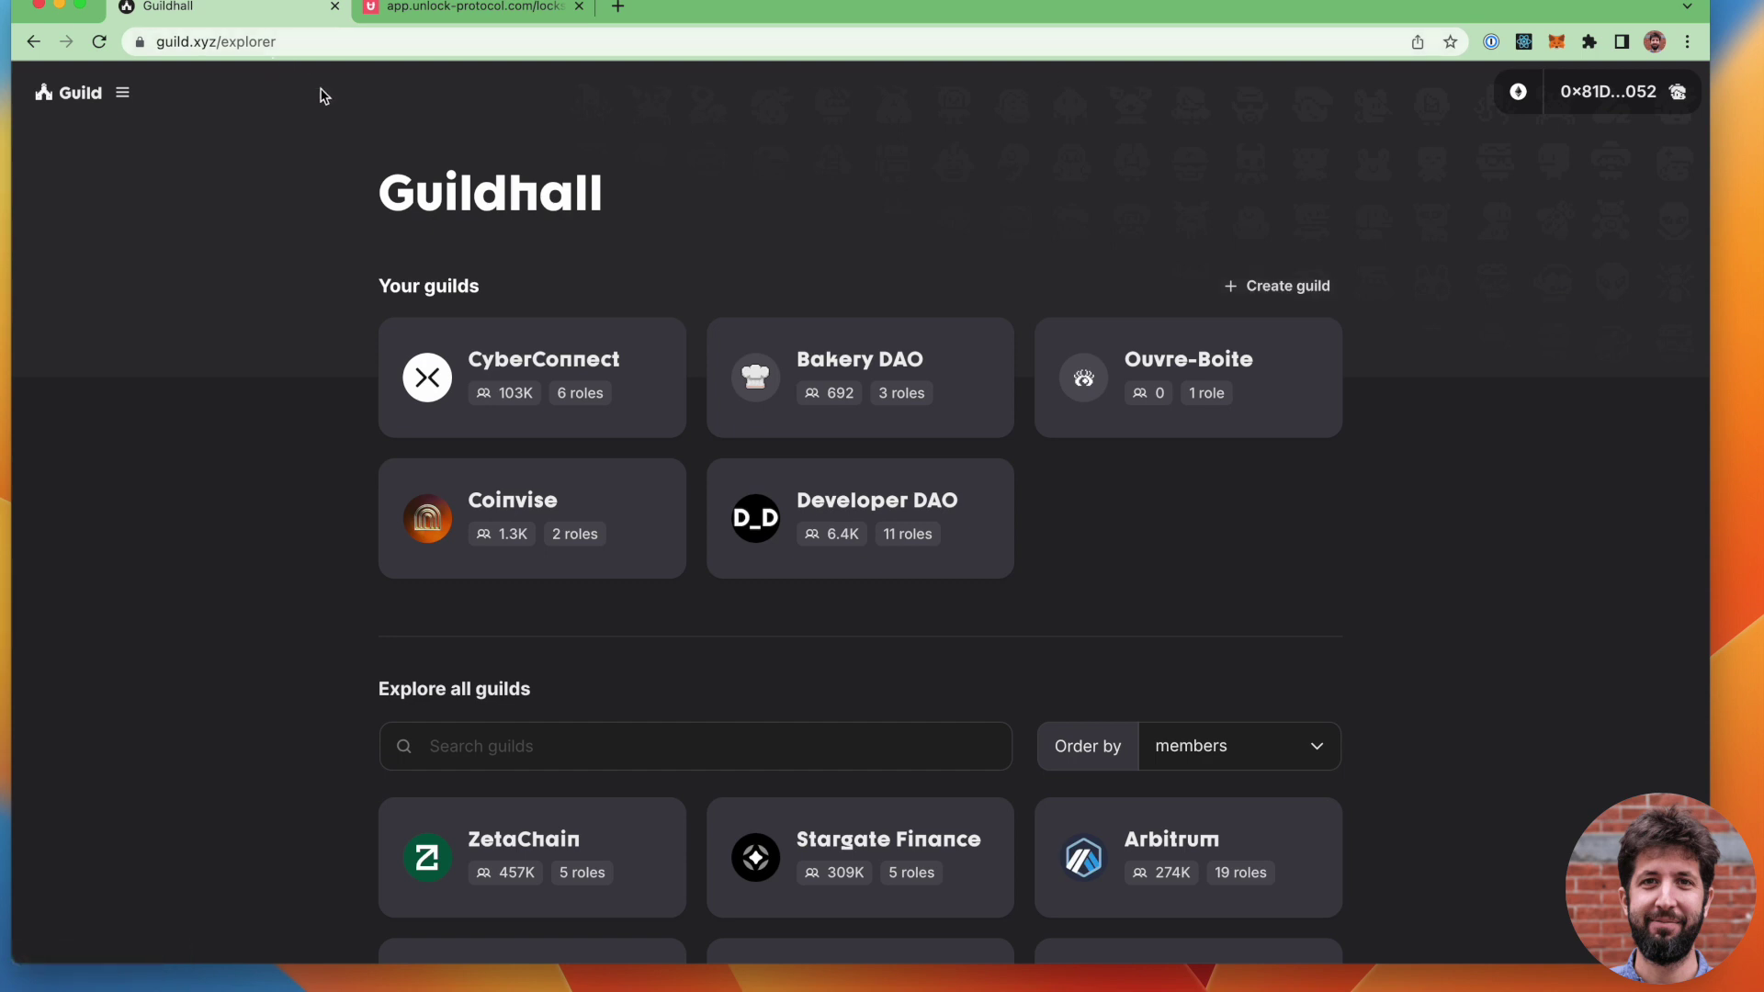
click(1283, 288)
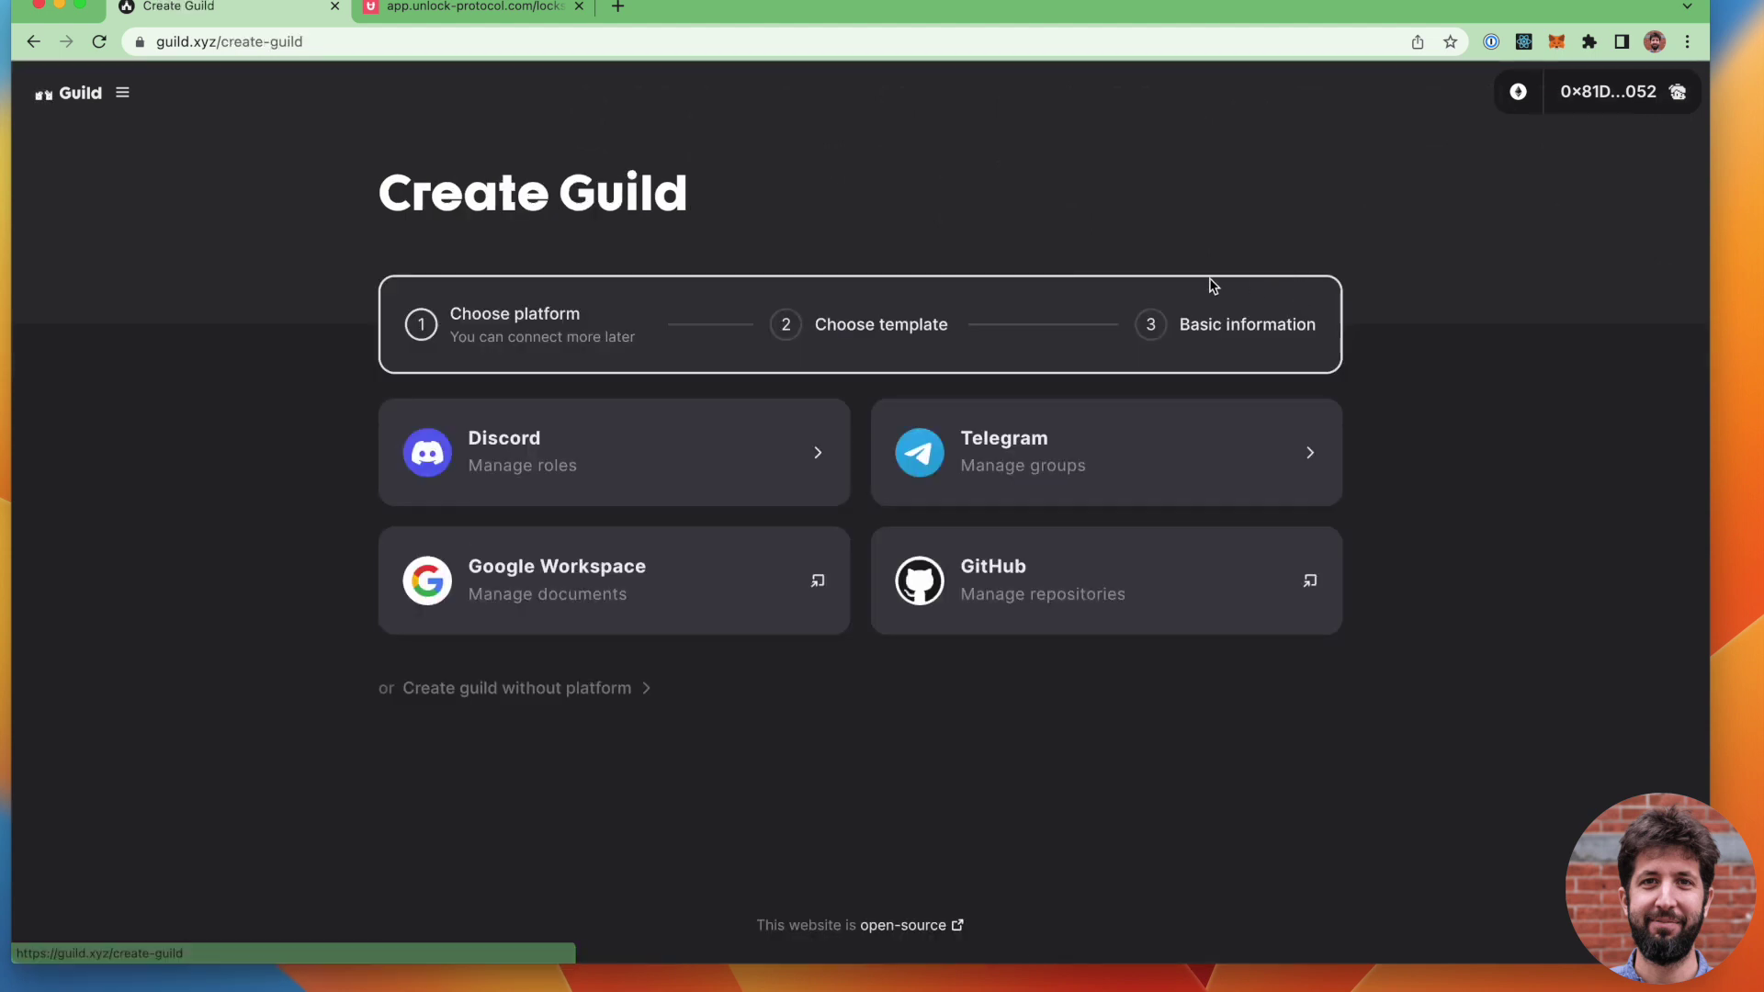
click(568, 697)
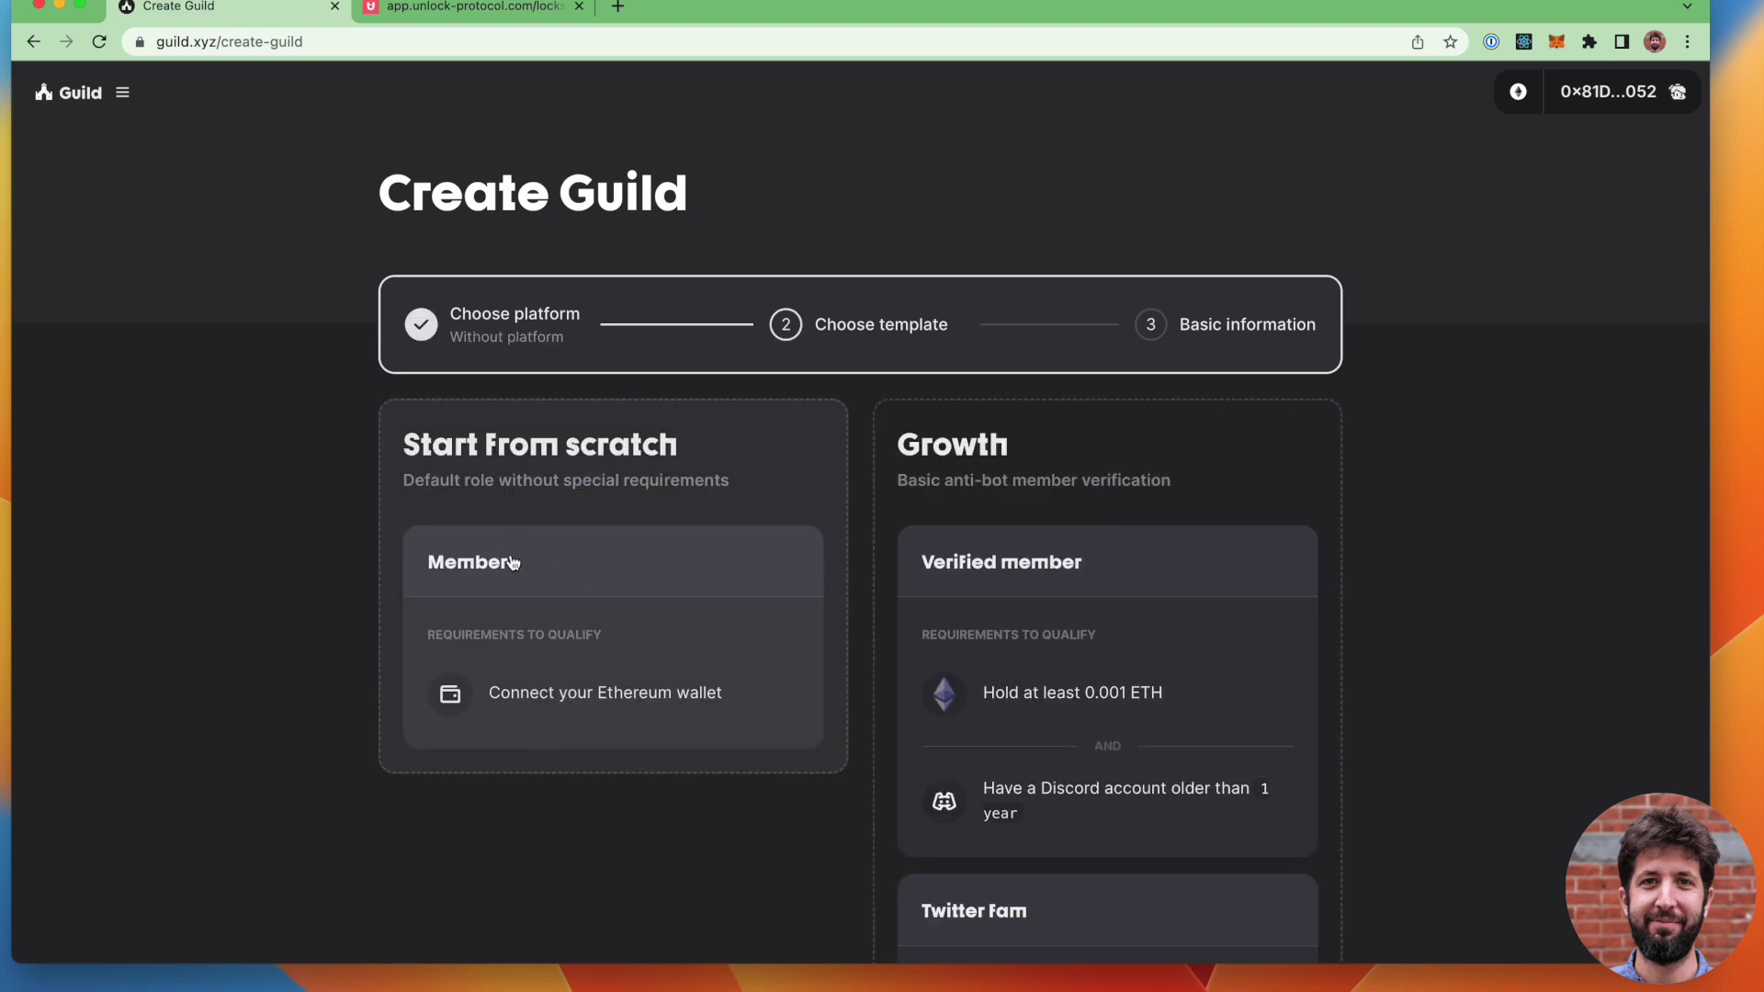
click(683, 588)
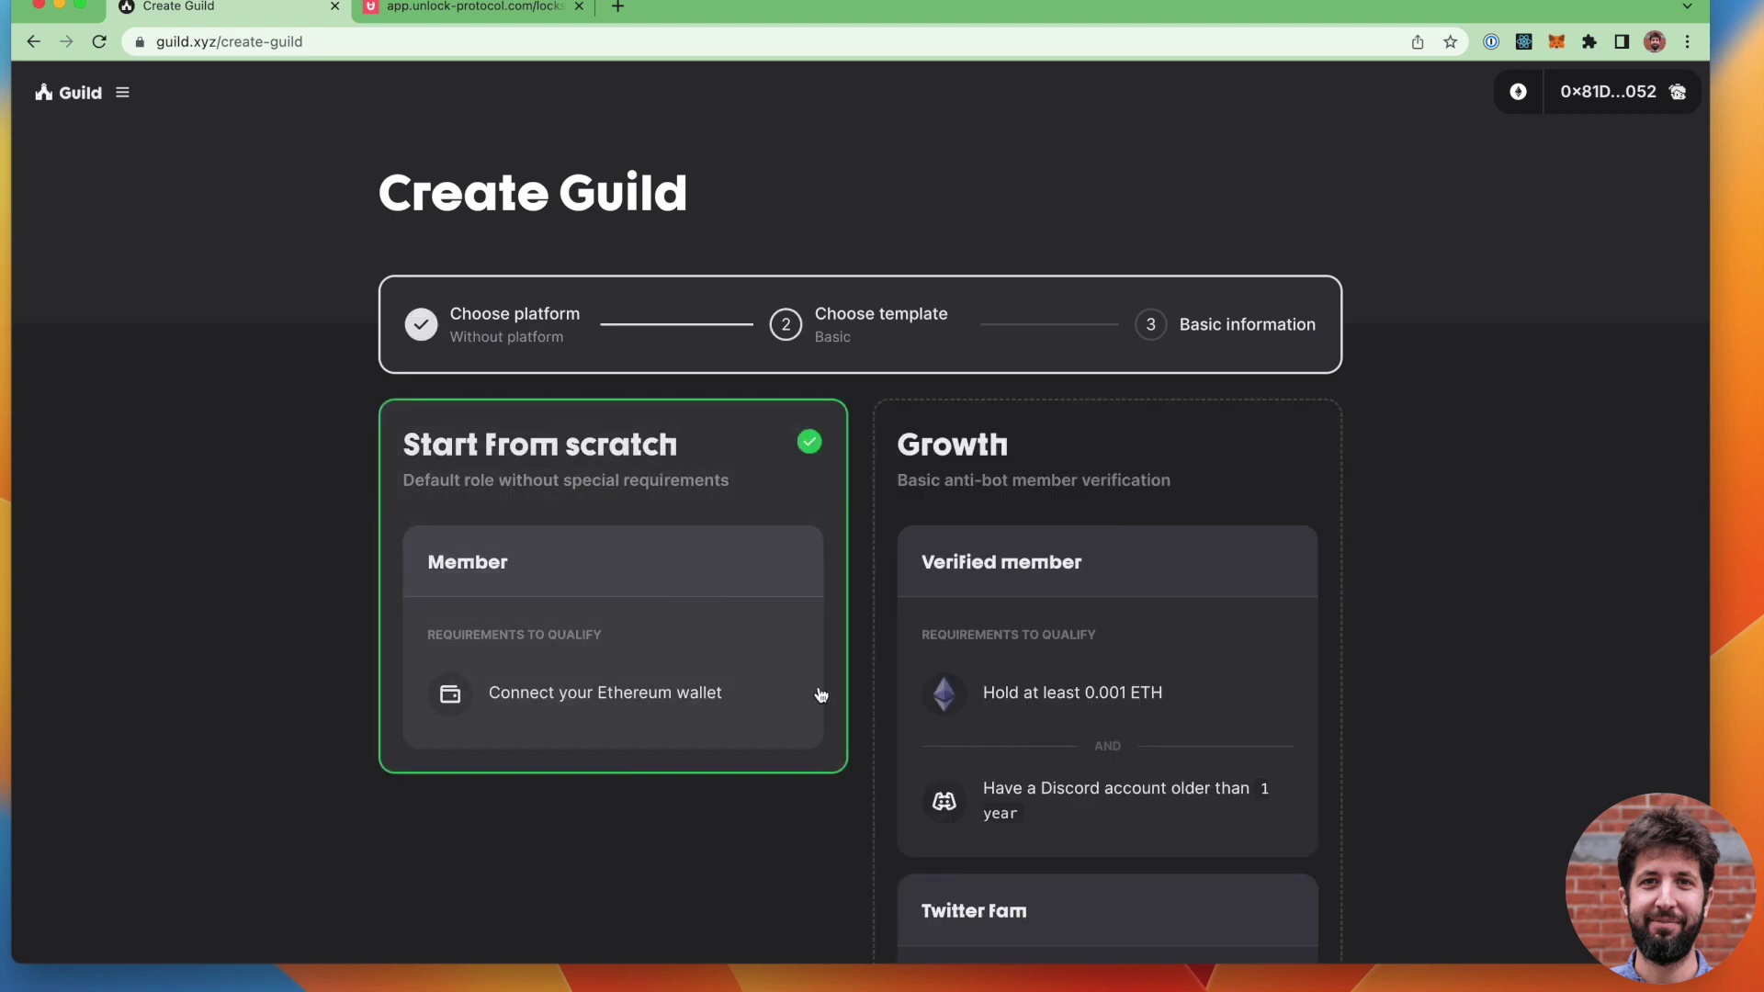
scroll(807, 674, down, 5)
- Name the guild 'The unlock followers', describe it as for UnlockProtocol's Twitter followers, and create it
click(1308, 759)
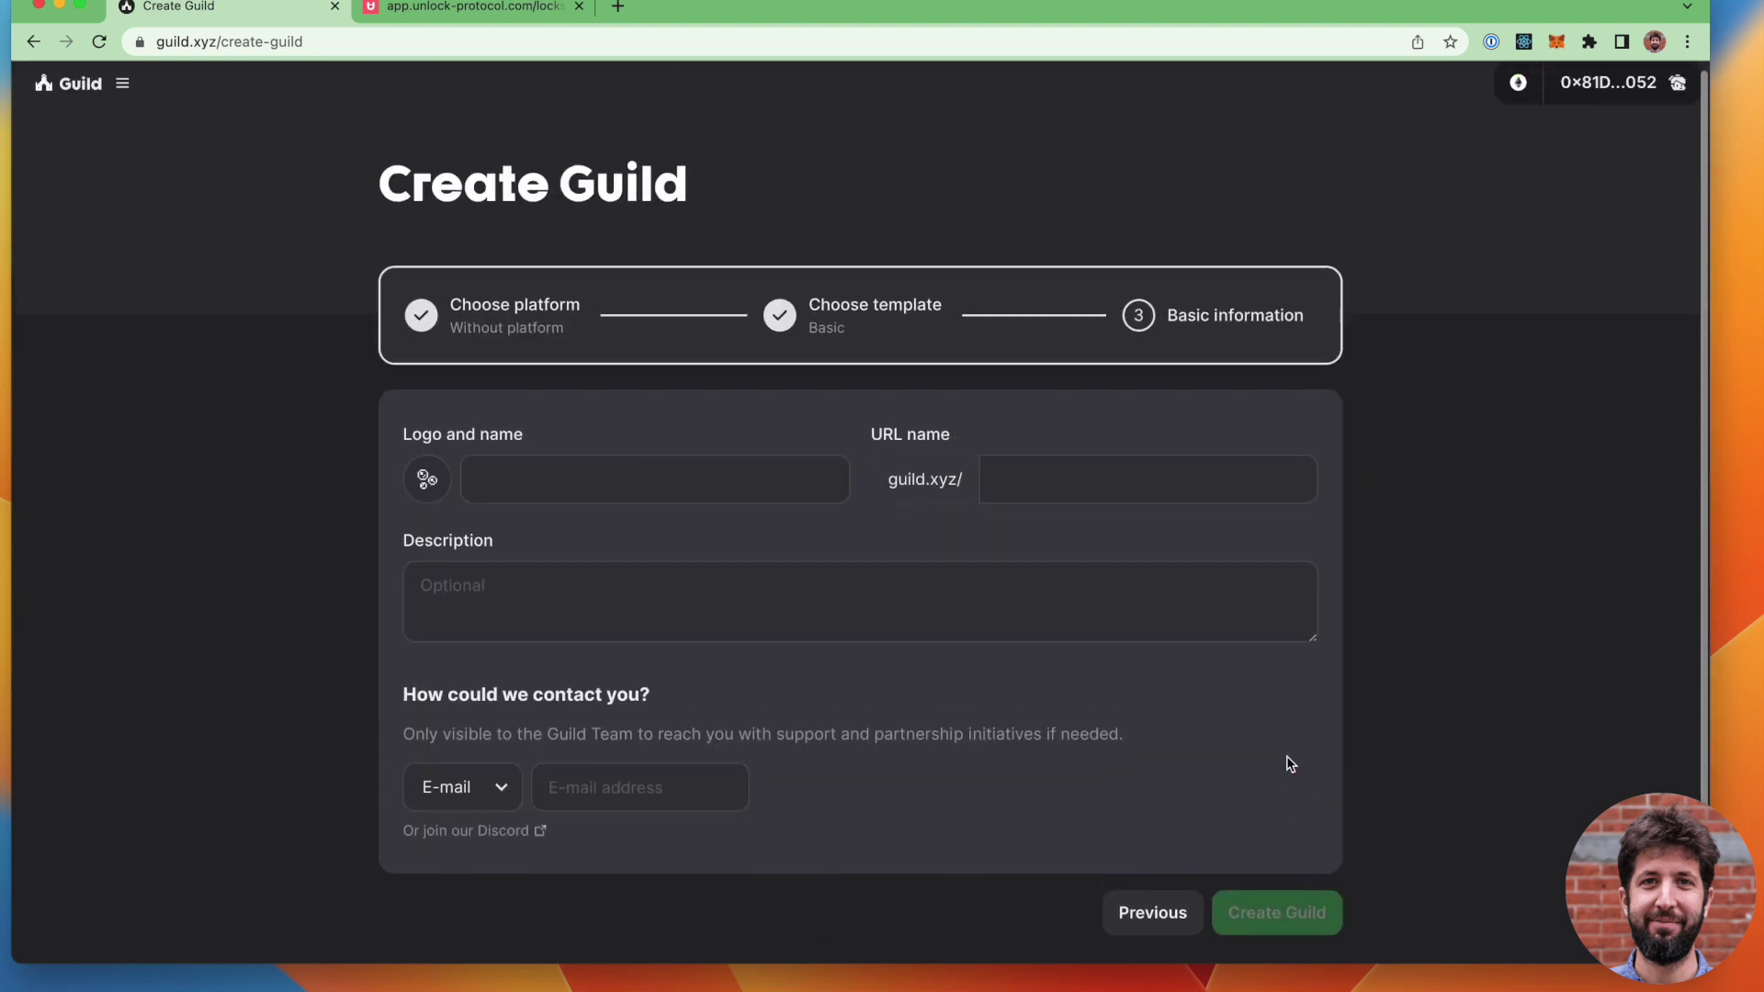
click(581, 487)
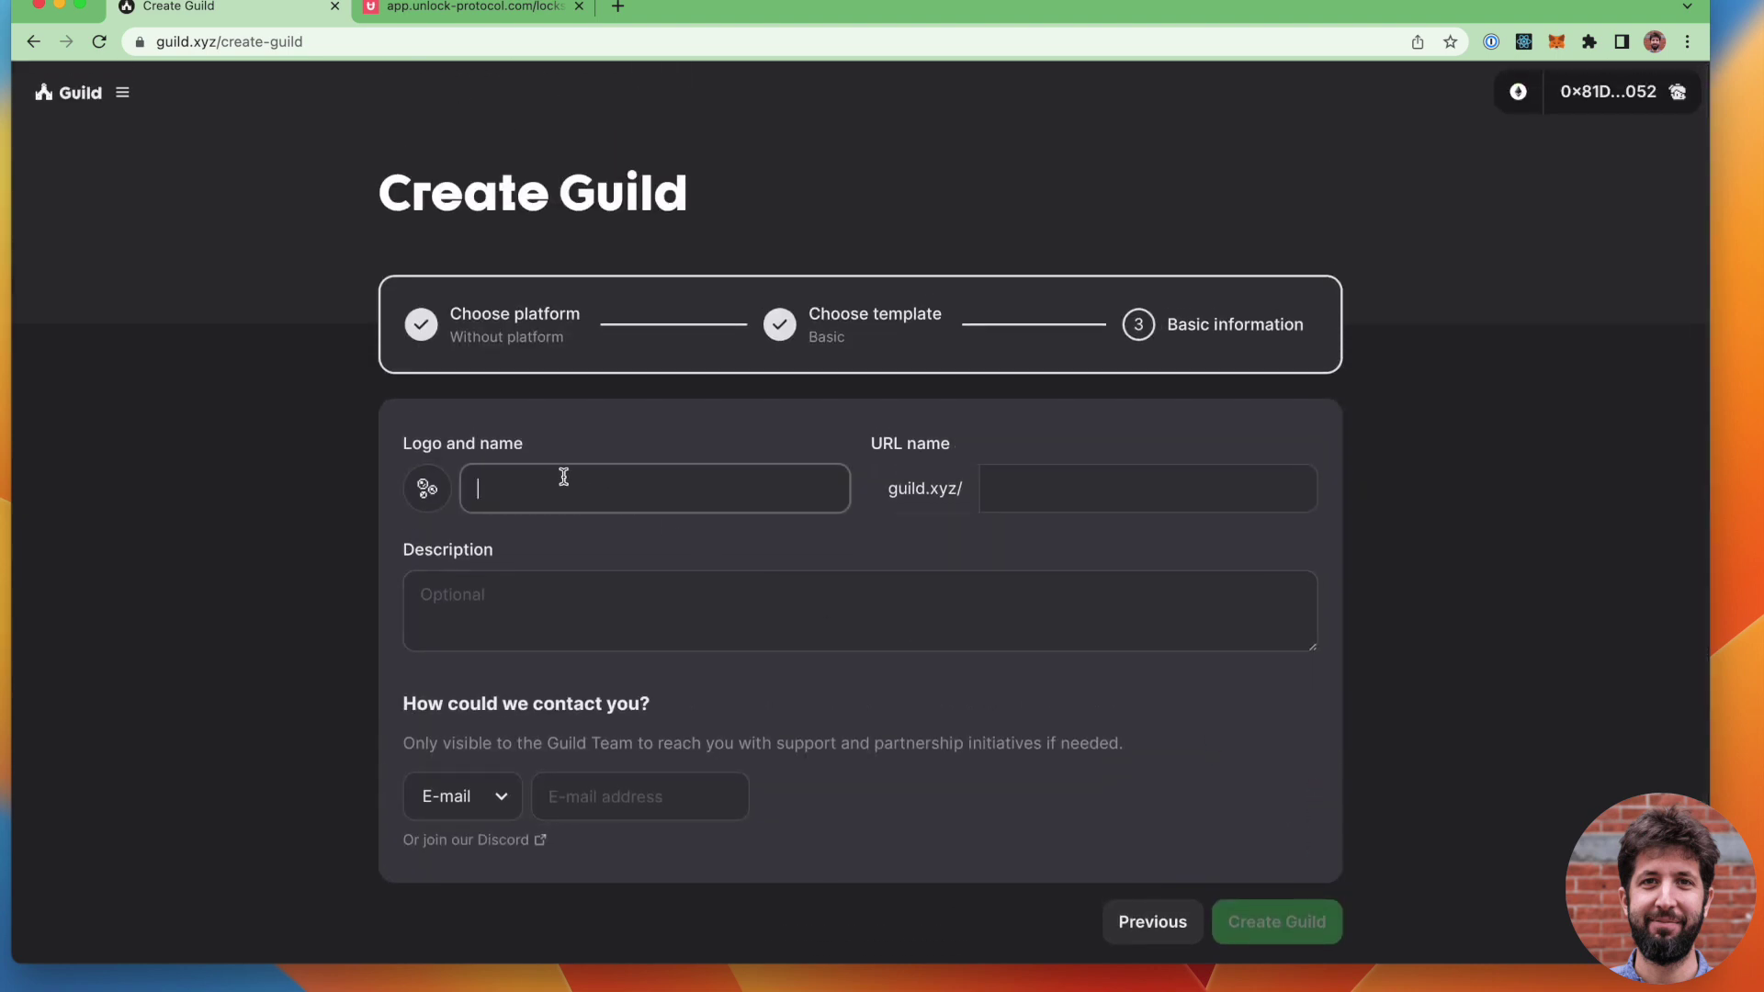
text(The unlock)
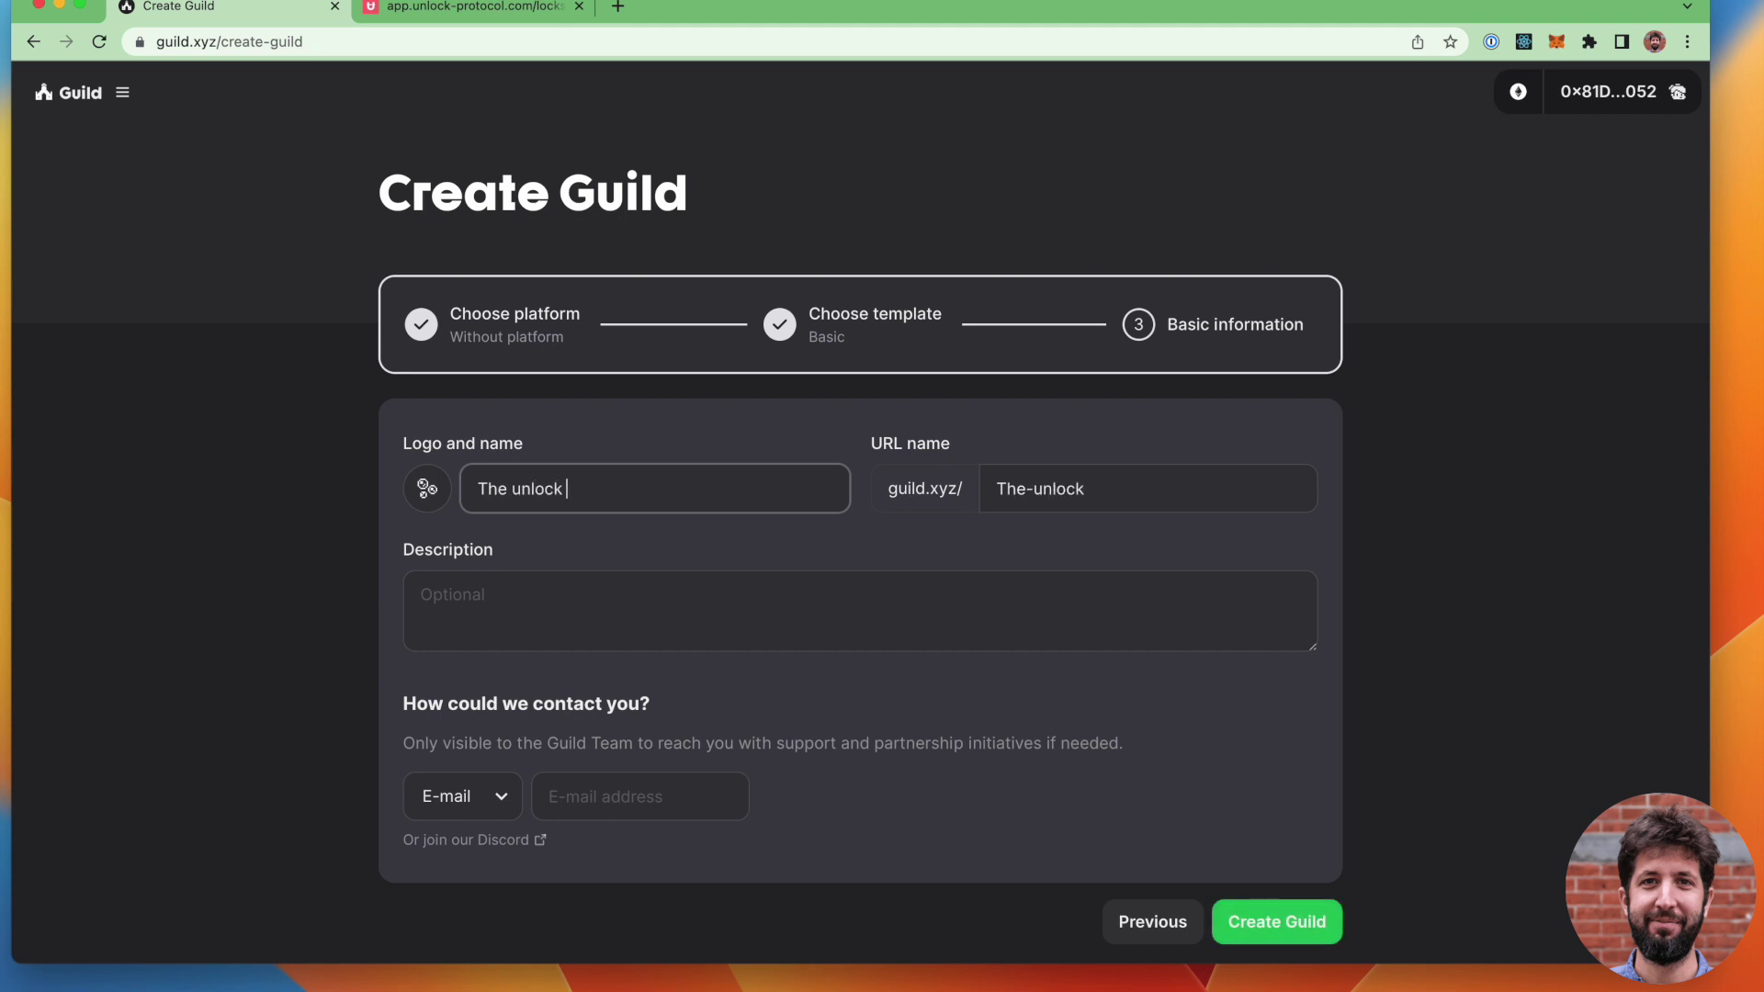
text( followers)
click(558, 594)
text(This guiold)
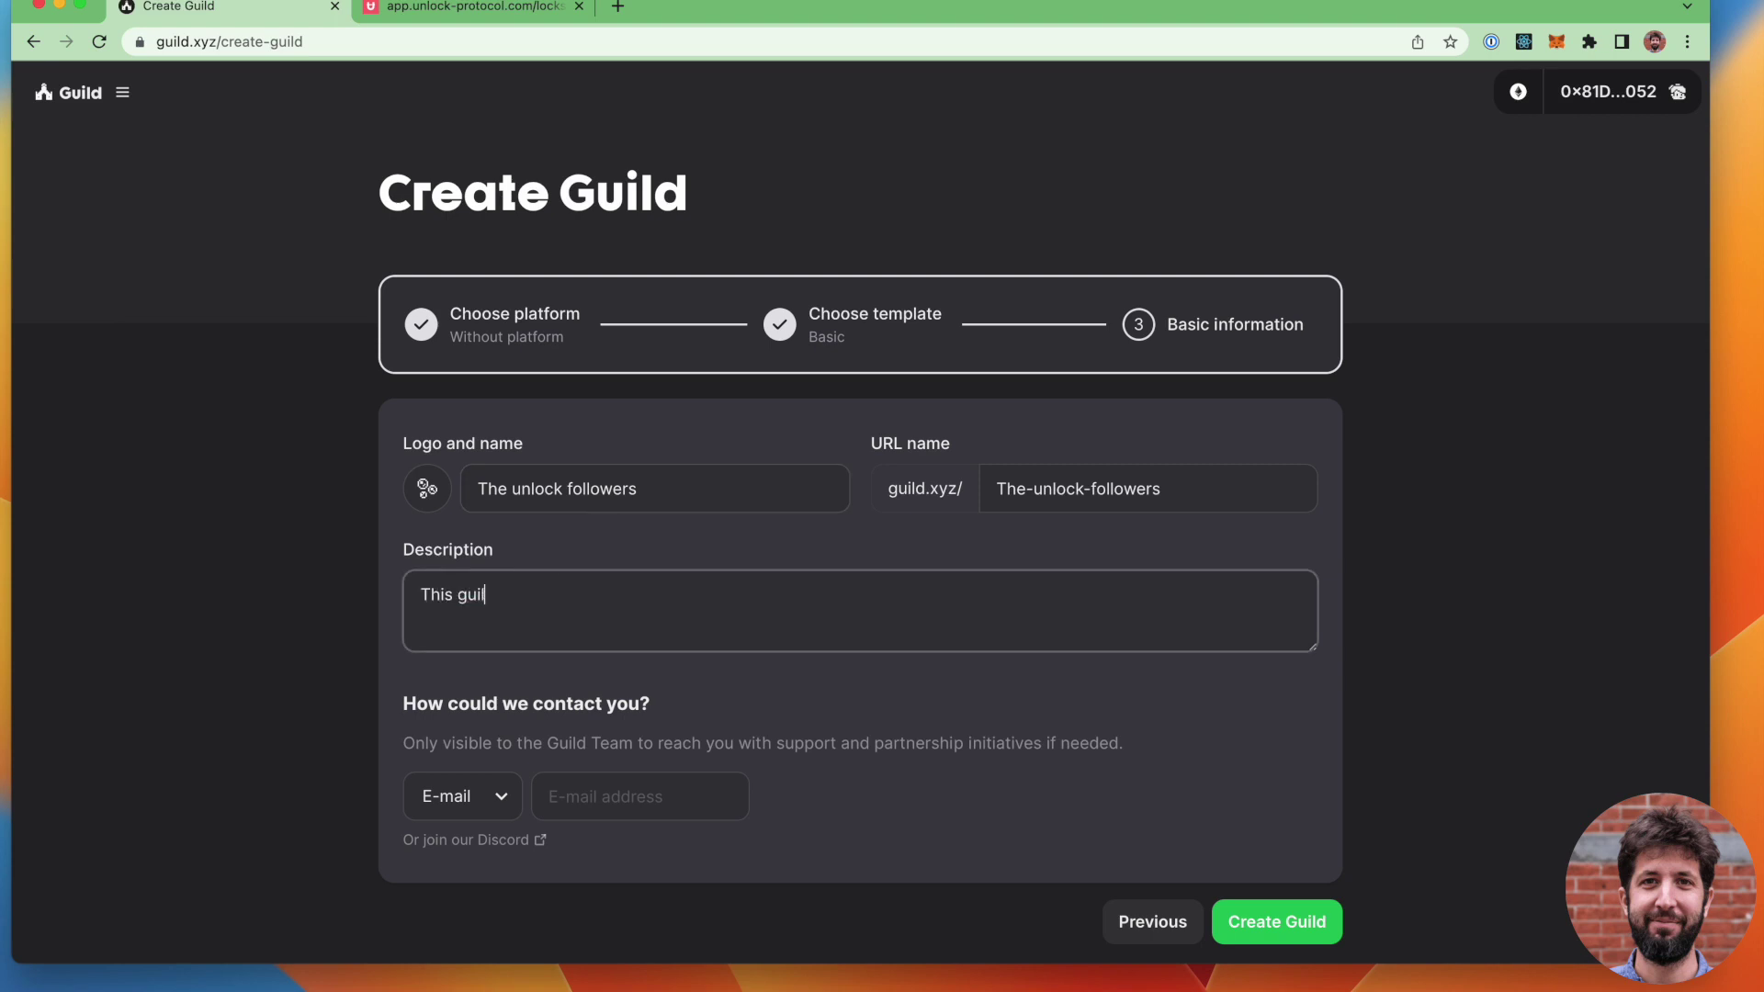
text( is for followers of UnlockProtocol on)
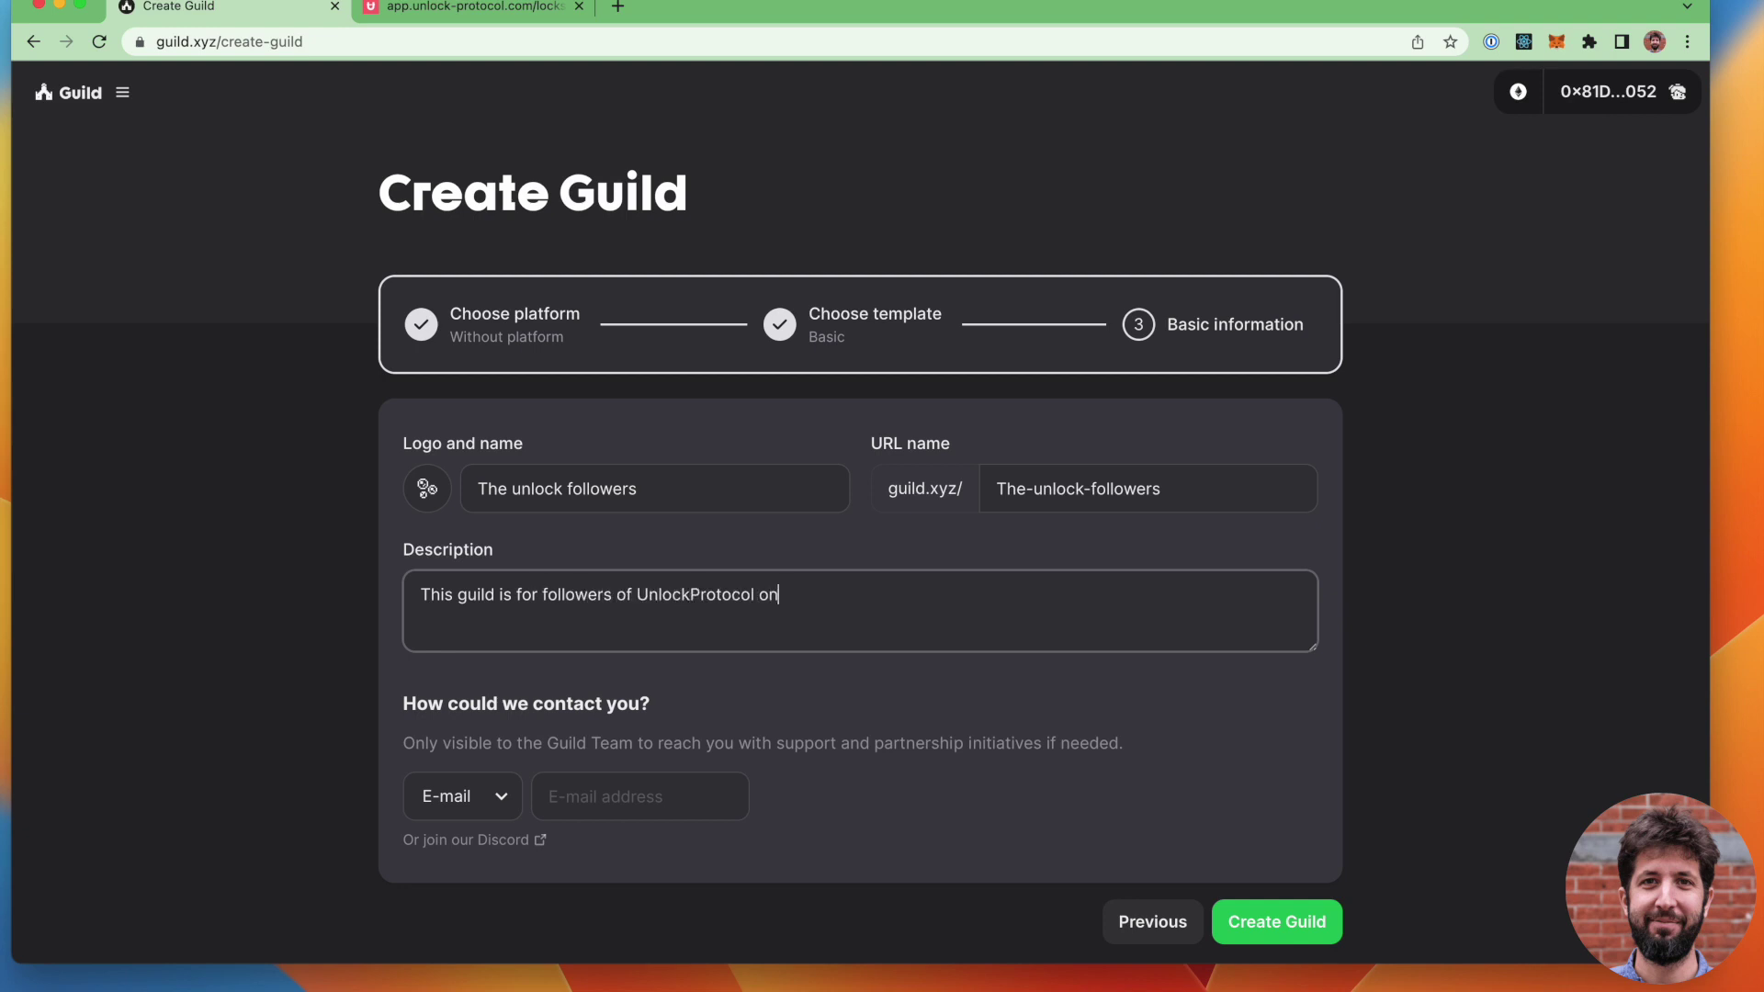
text( Twiutte)
key(BackSpace)
click(1277, 923)
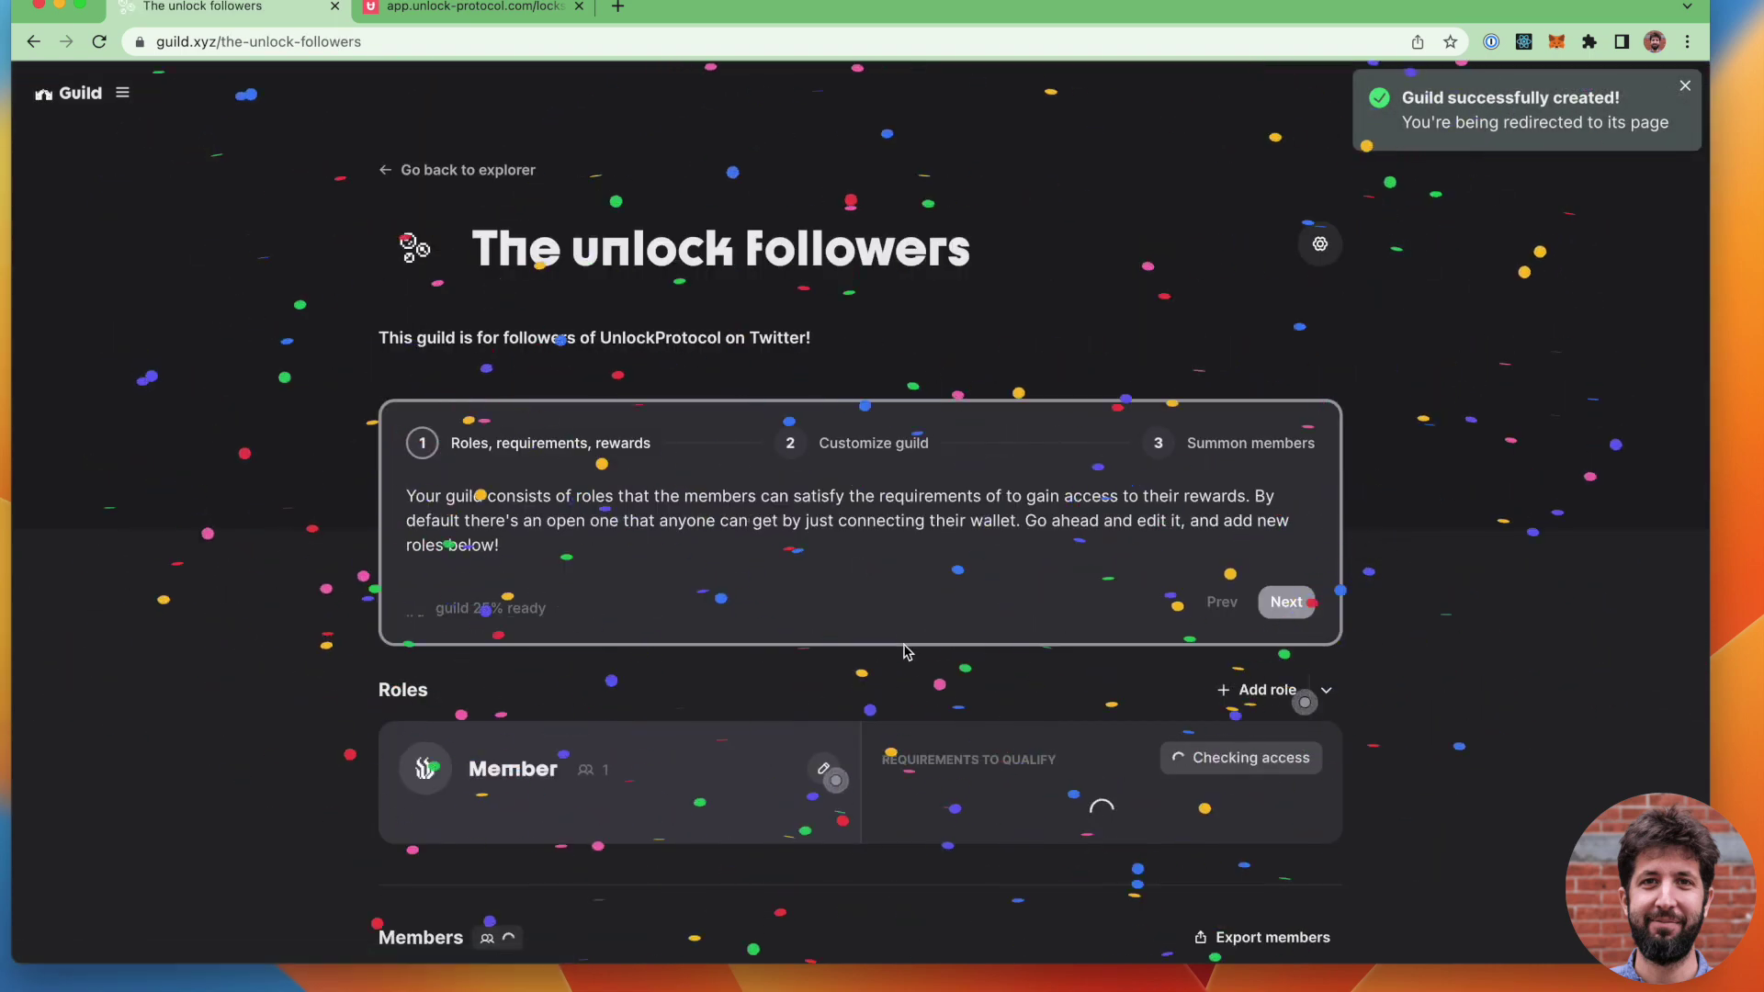
- Edit the Member role and turn off its free entry
scroll(813, 637, down, 3)
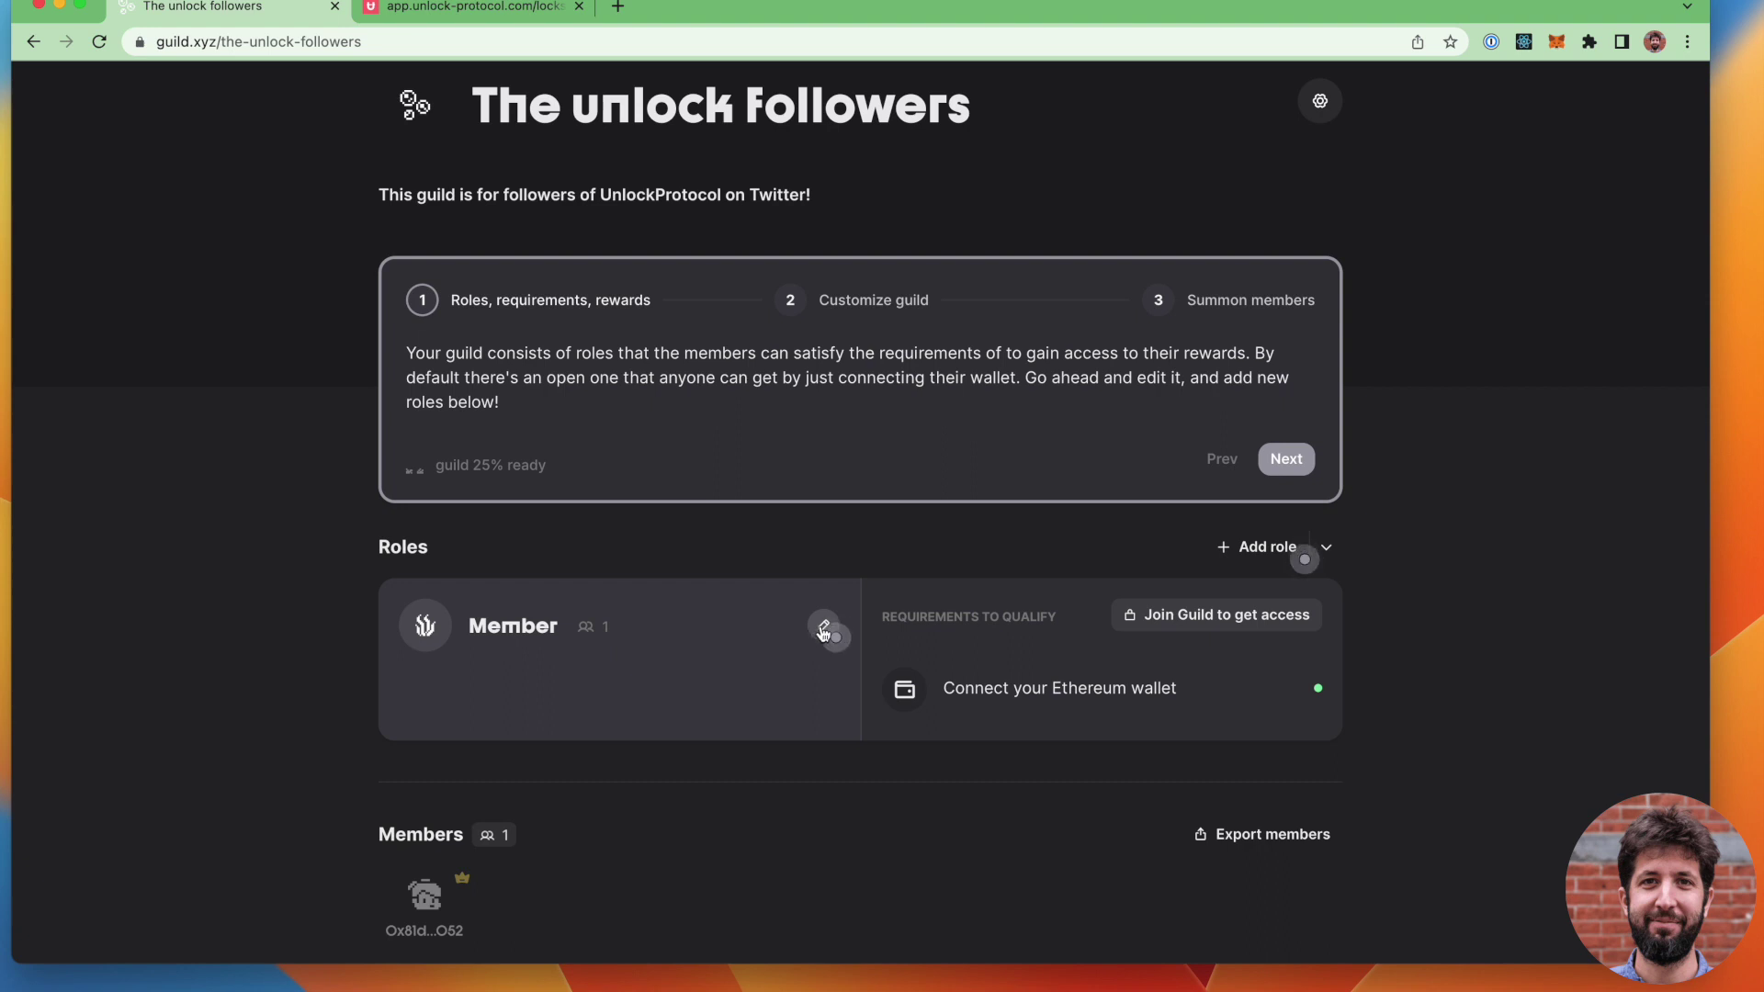
click(823, 630)
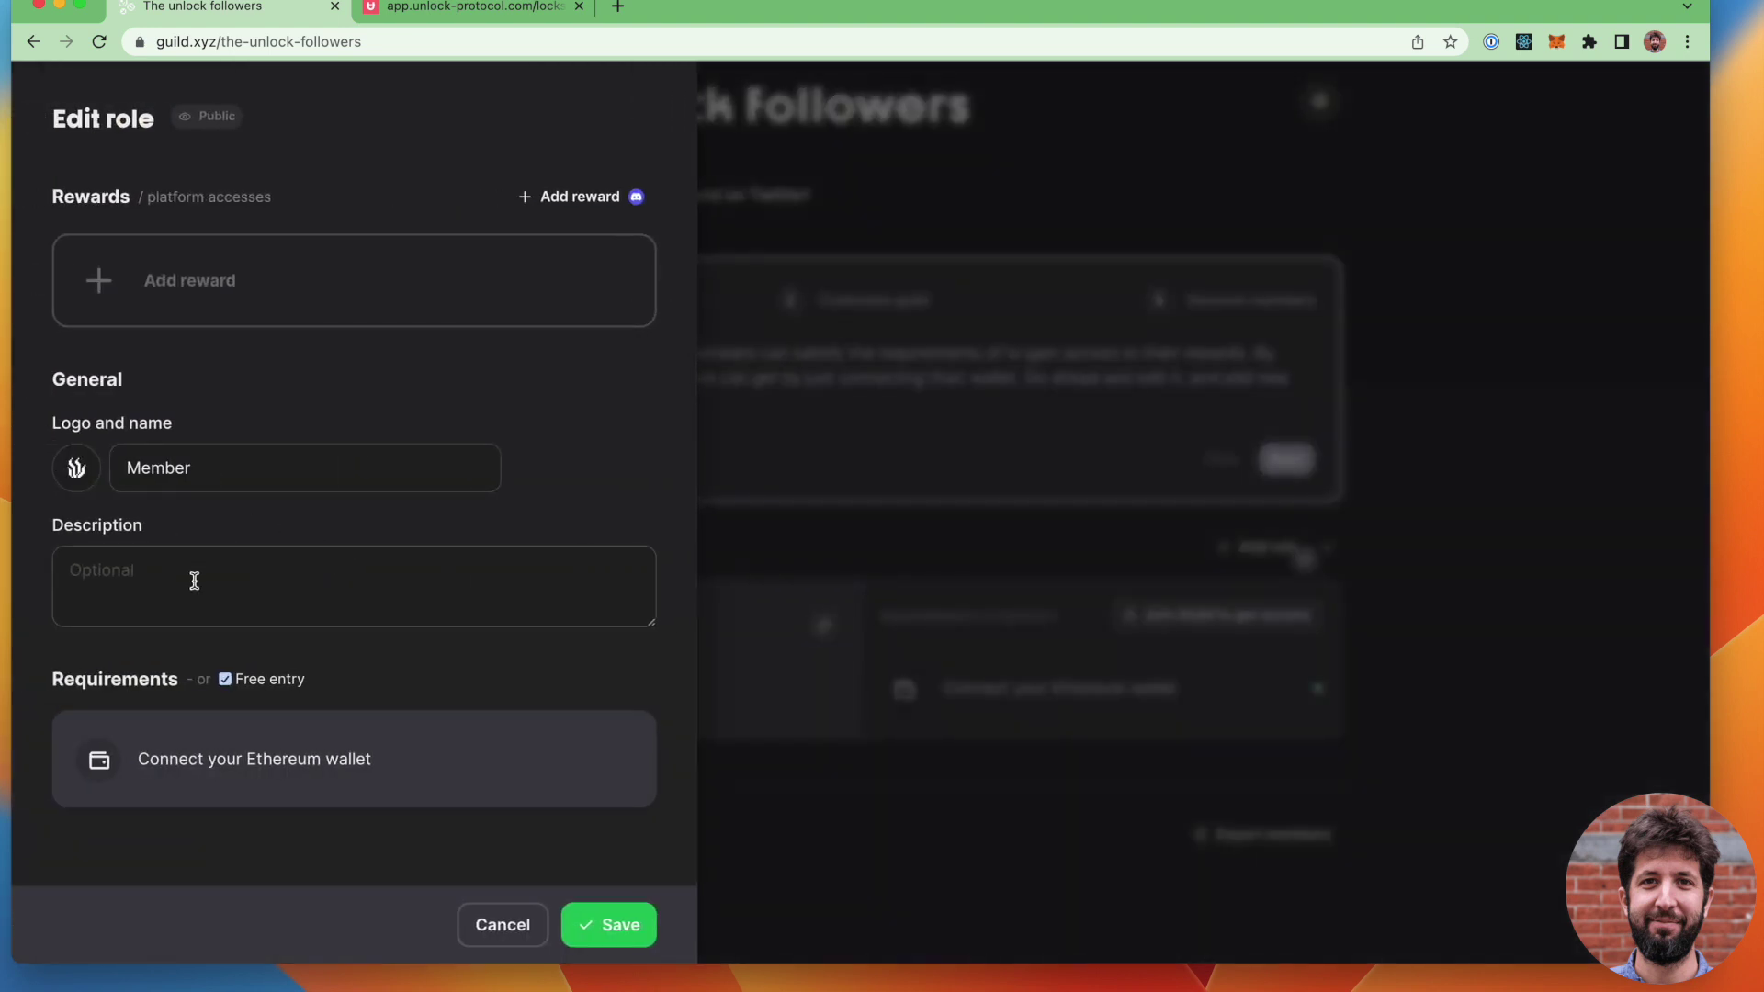
click(225, 681)
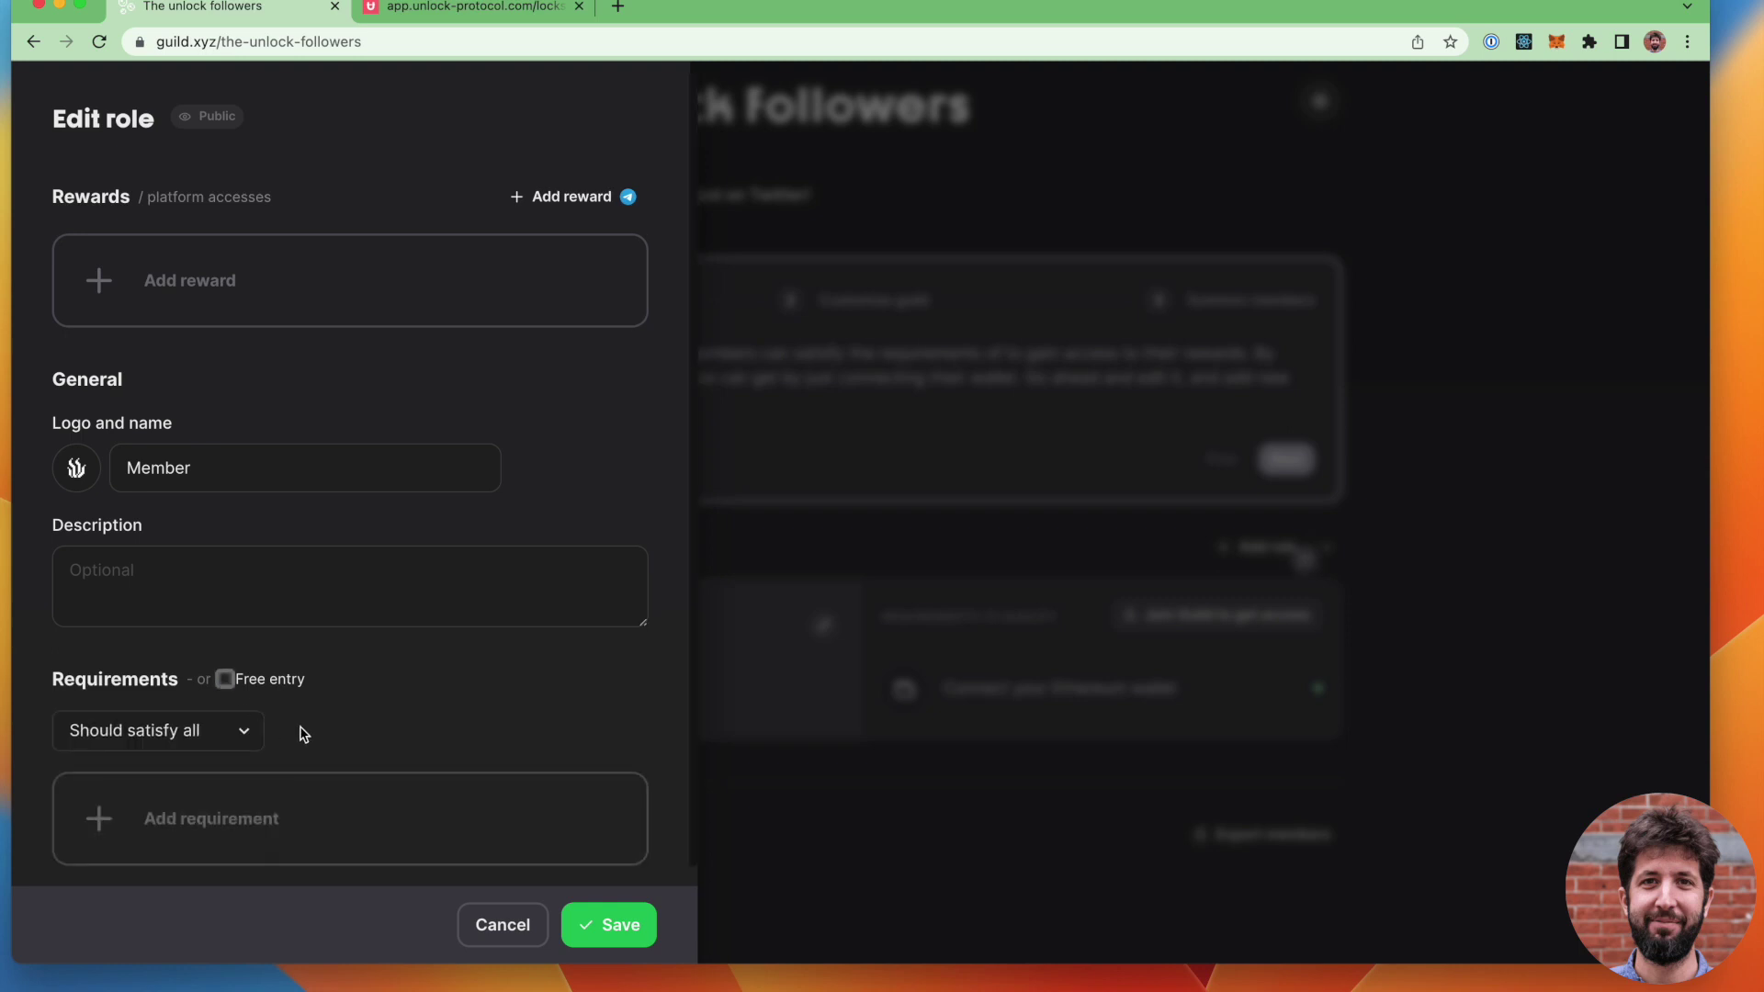
scroll(303, 735, down, 1)
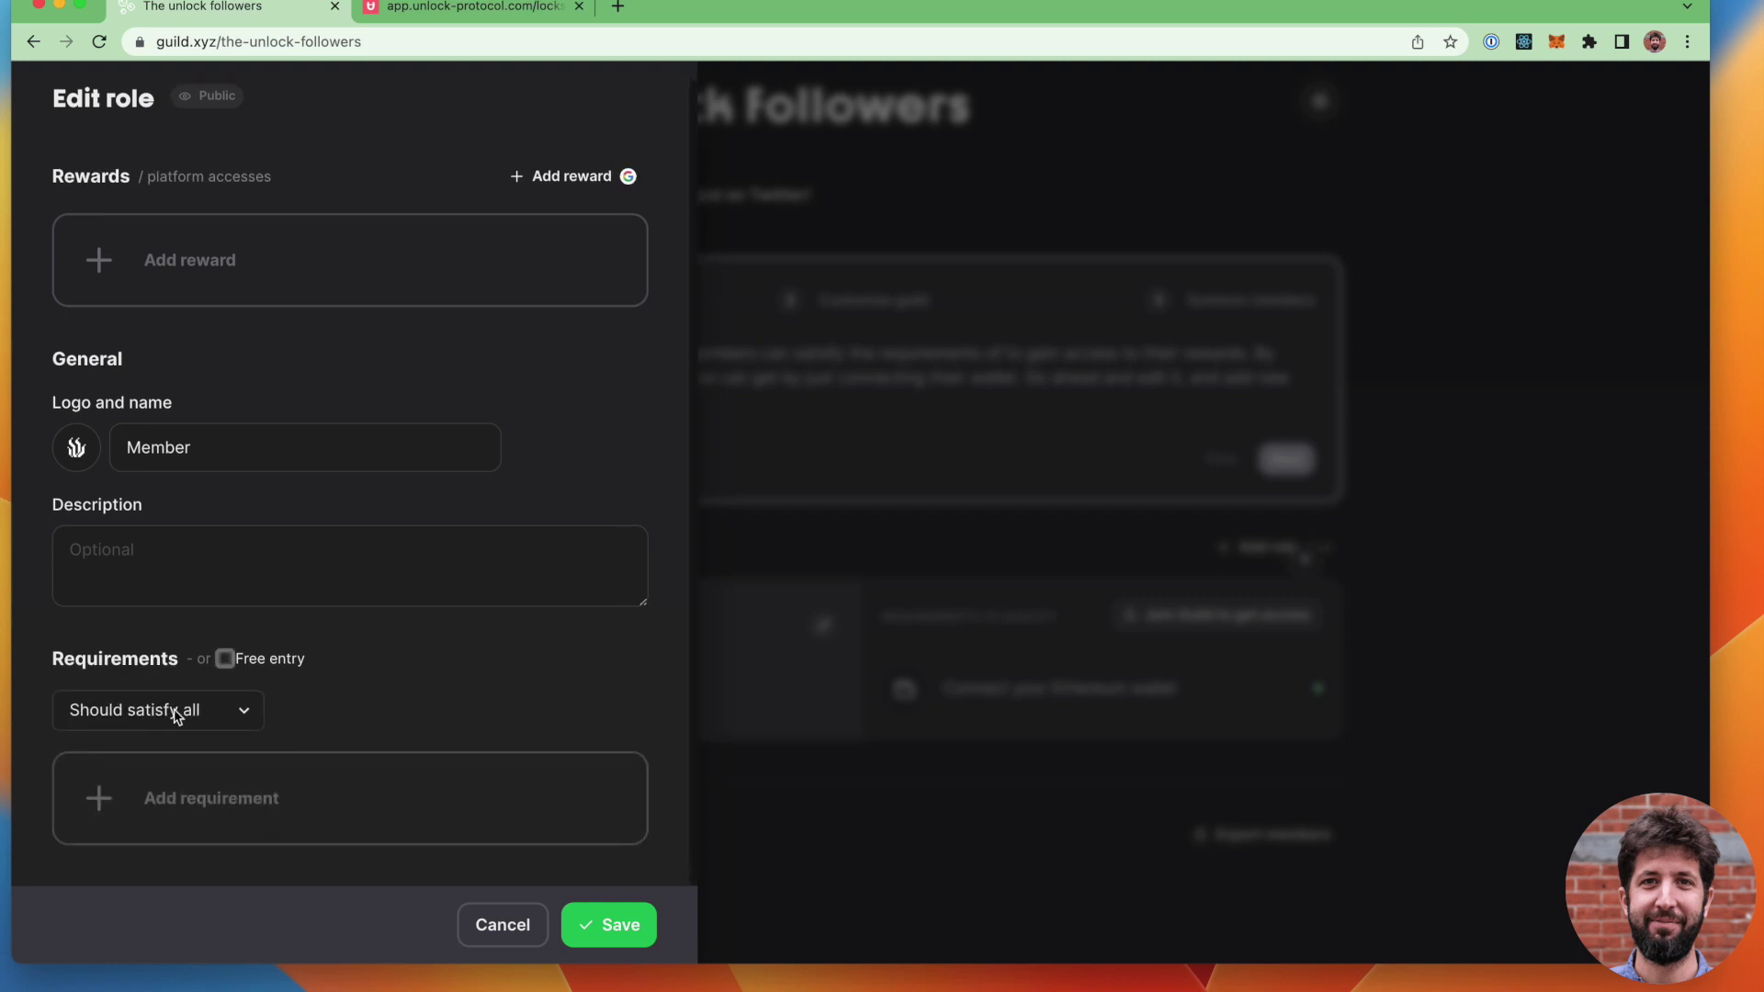
- Add a Twitter 'Follow user' requirement for unlockProtocol and save the Member role
click(208, 799)
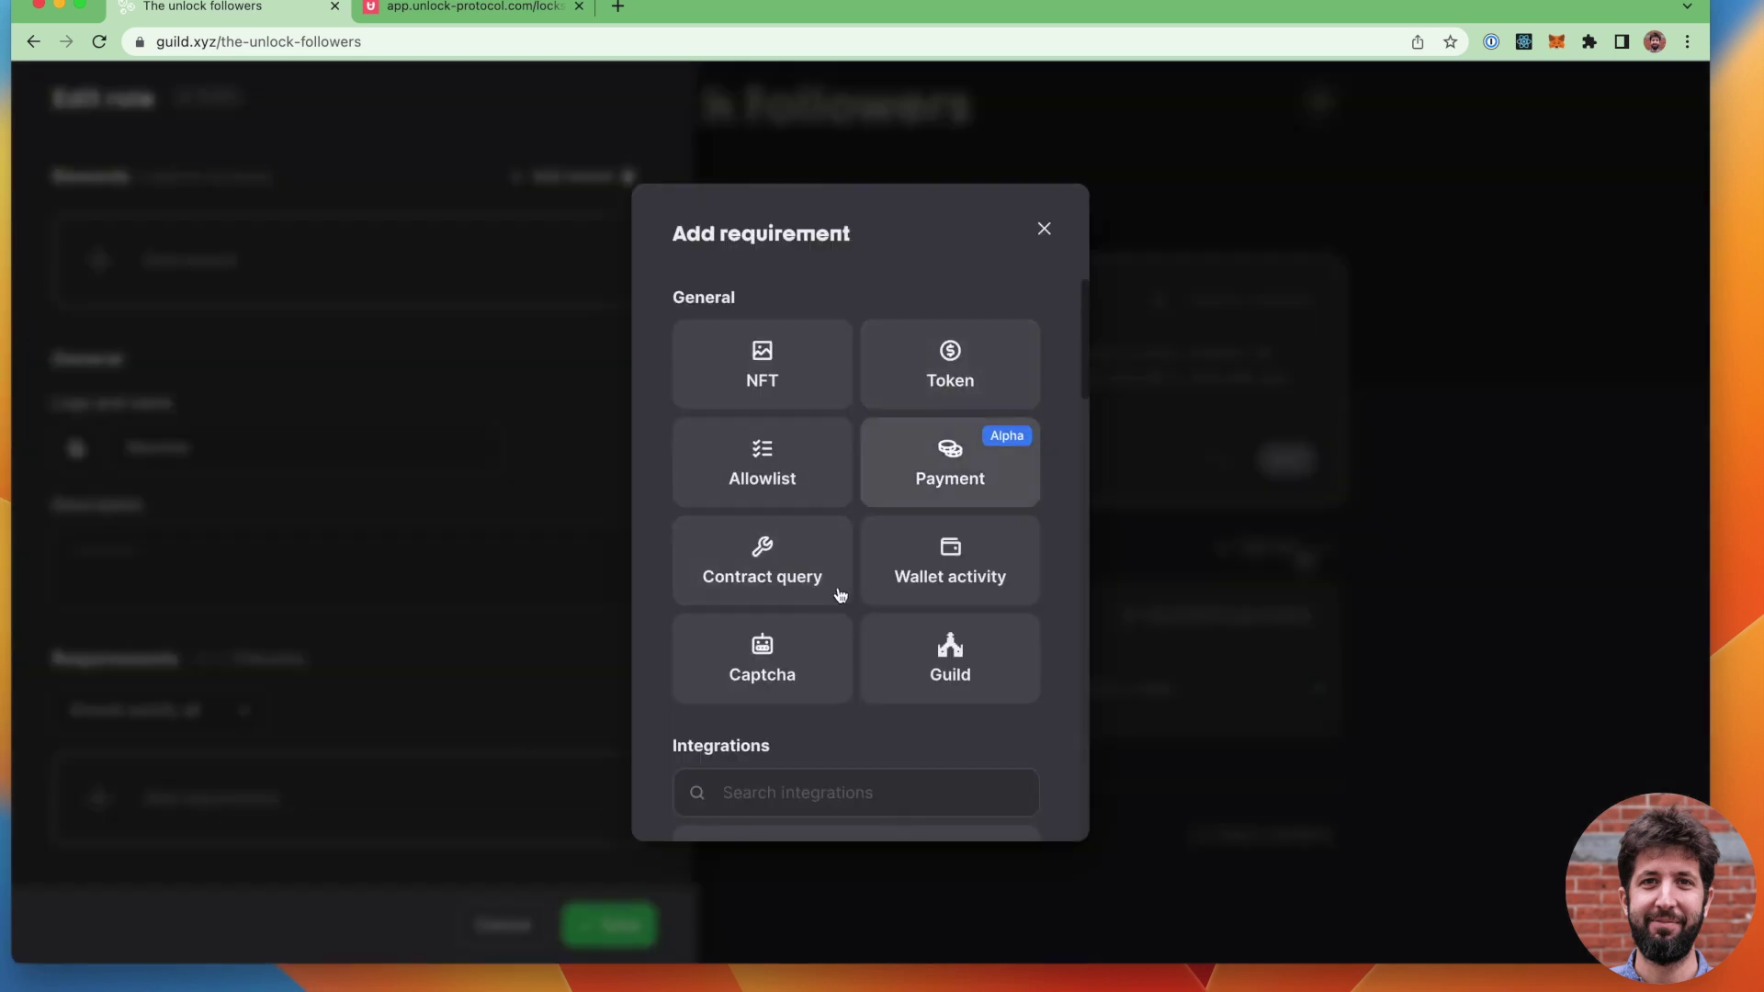
scroll(836, 590, down, 5)
click(813, 567)
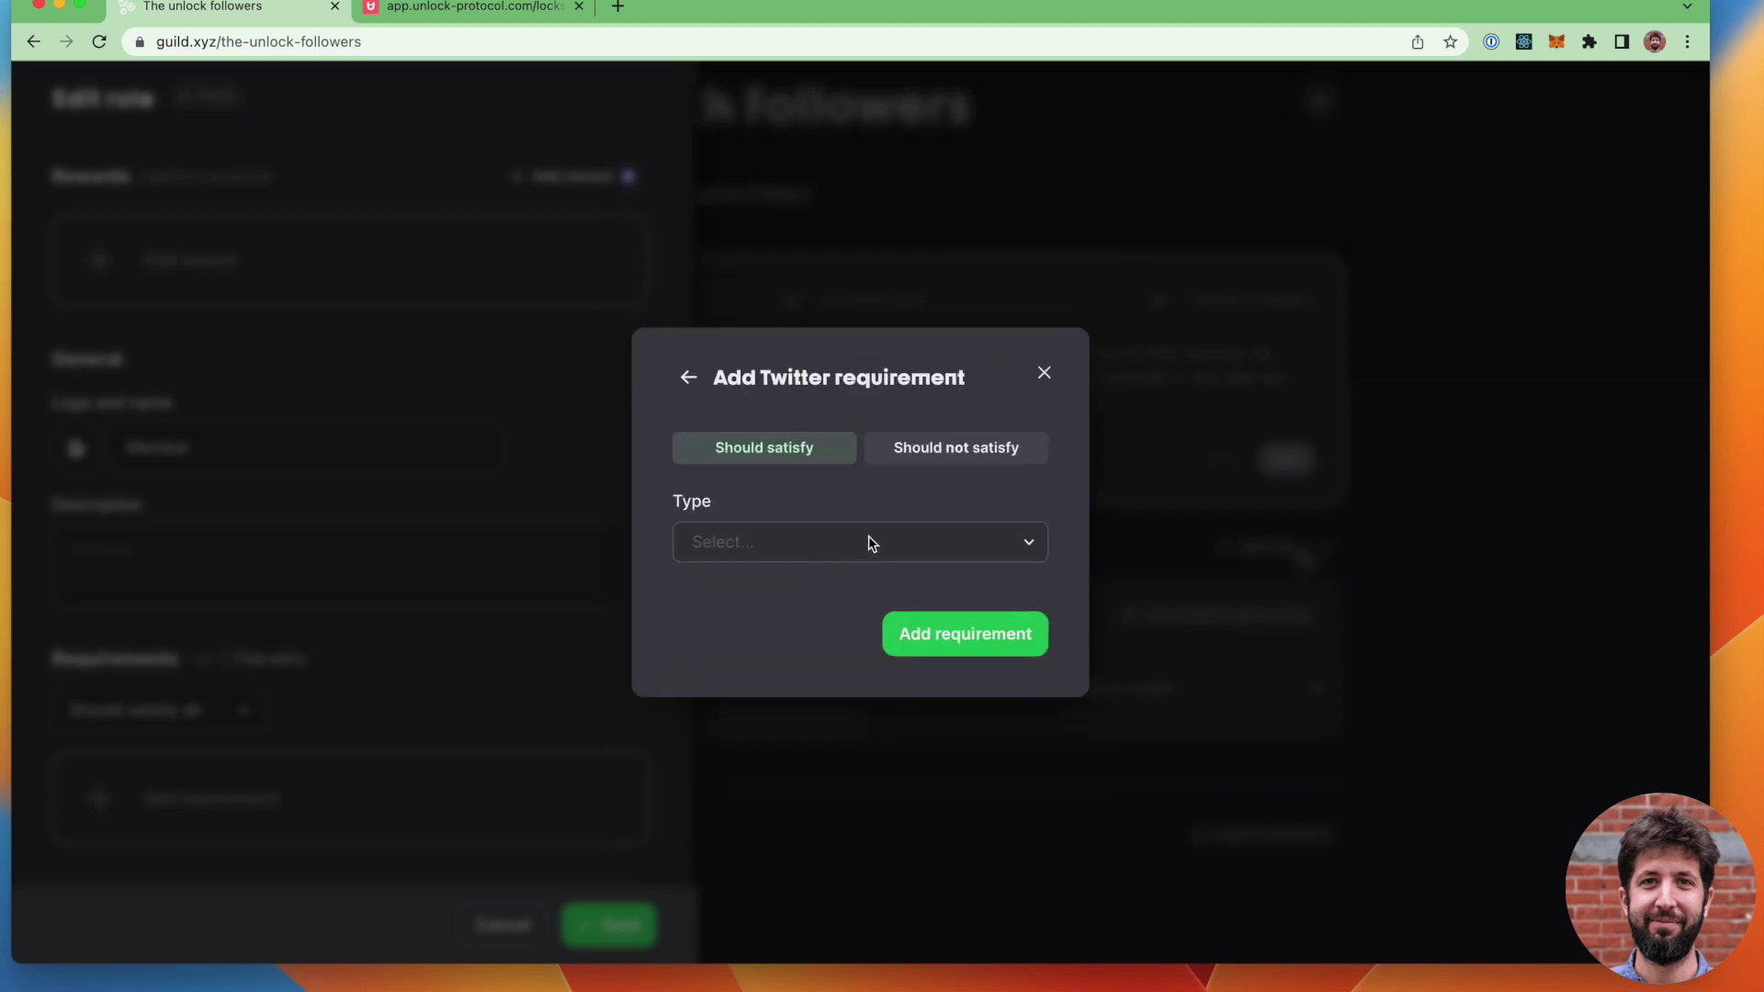
click(775, 545)
click(755, 599)
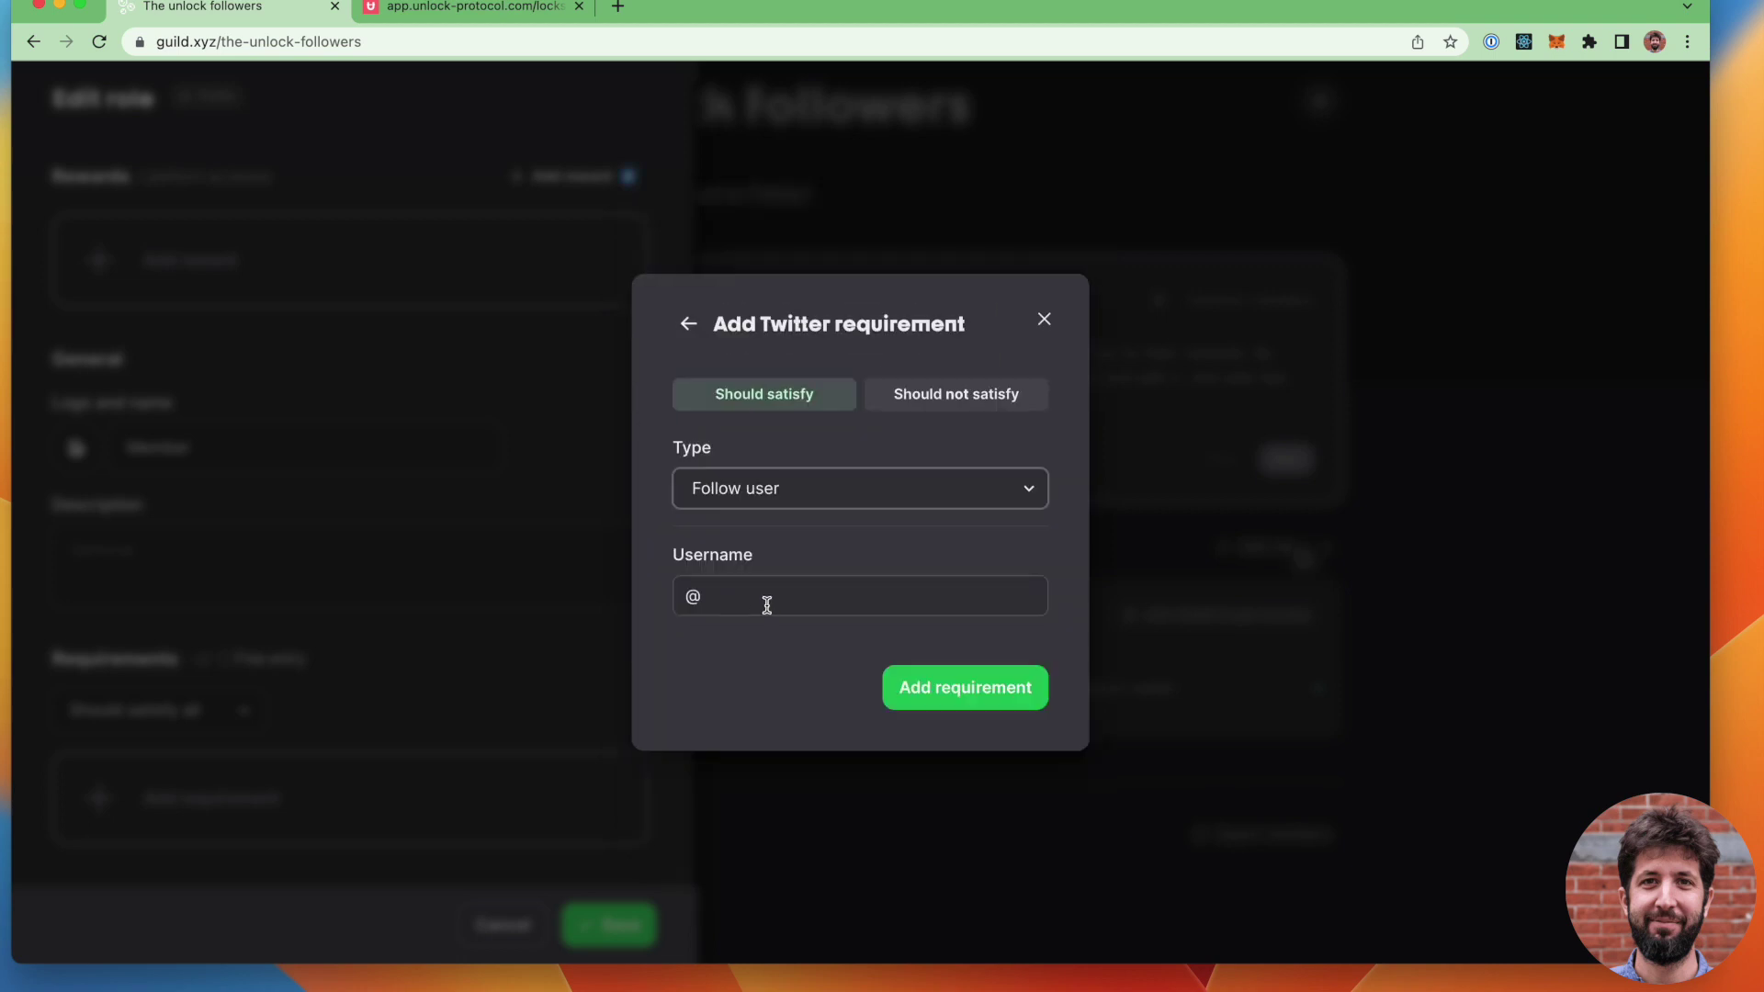
click(763, 597)
text(unlockProtocol)
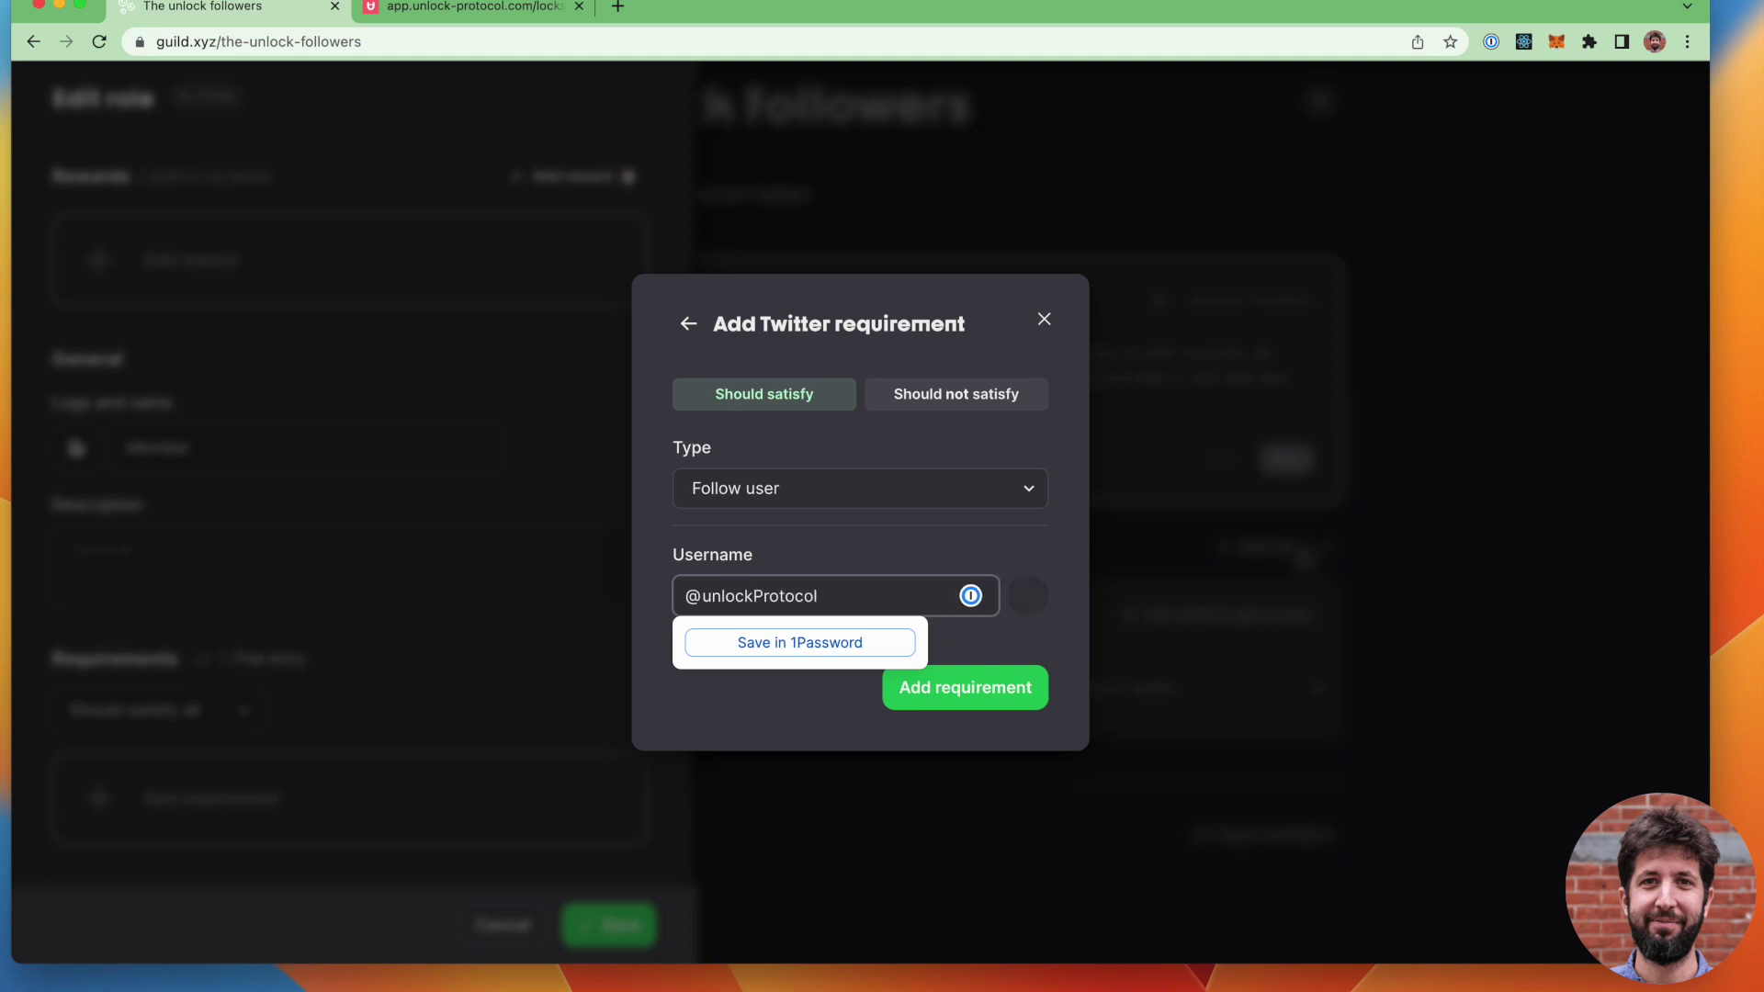
click(979, 695)
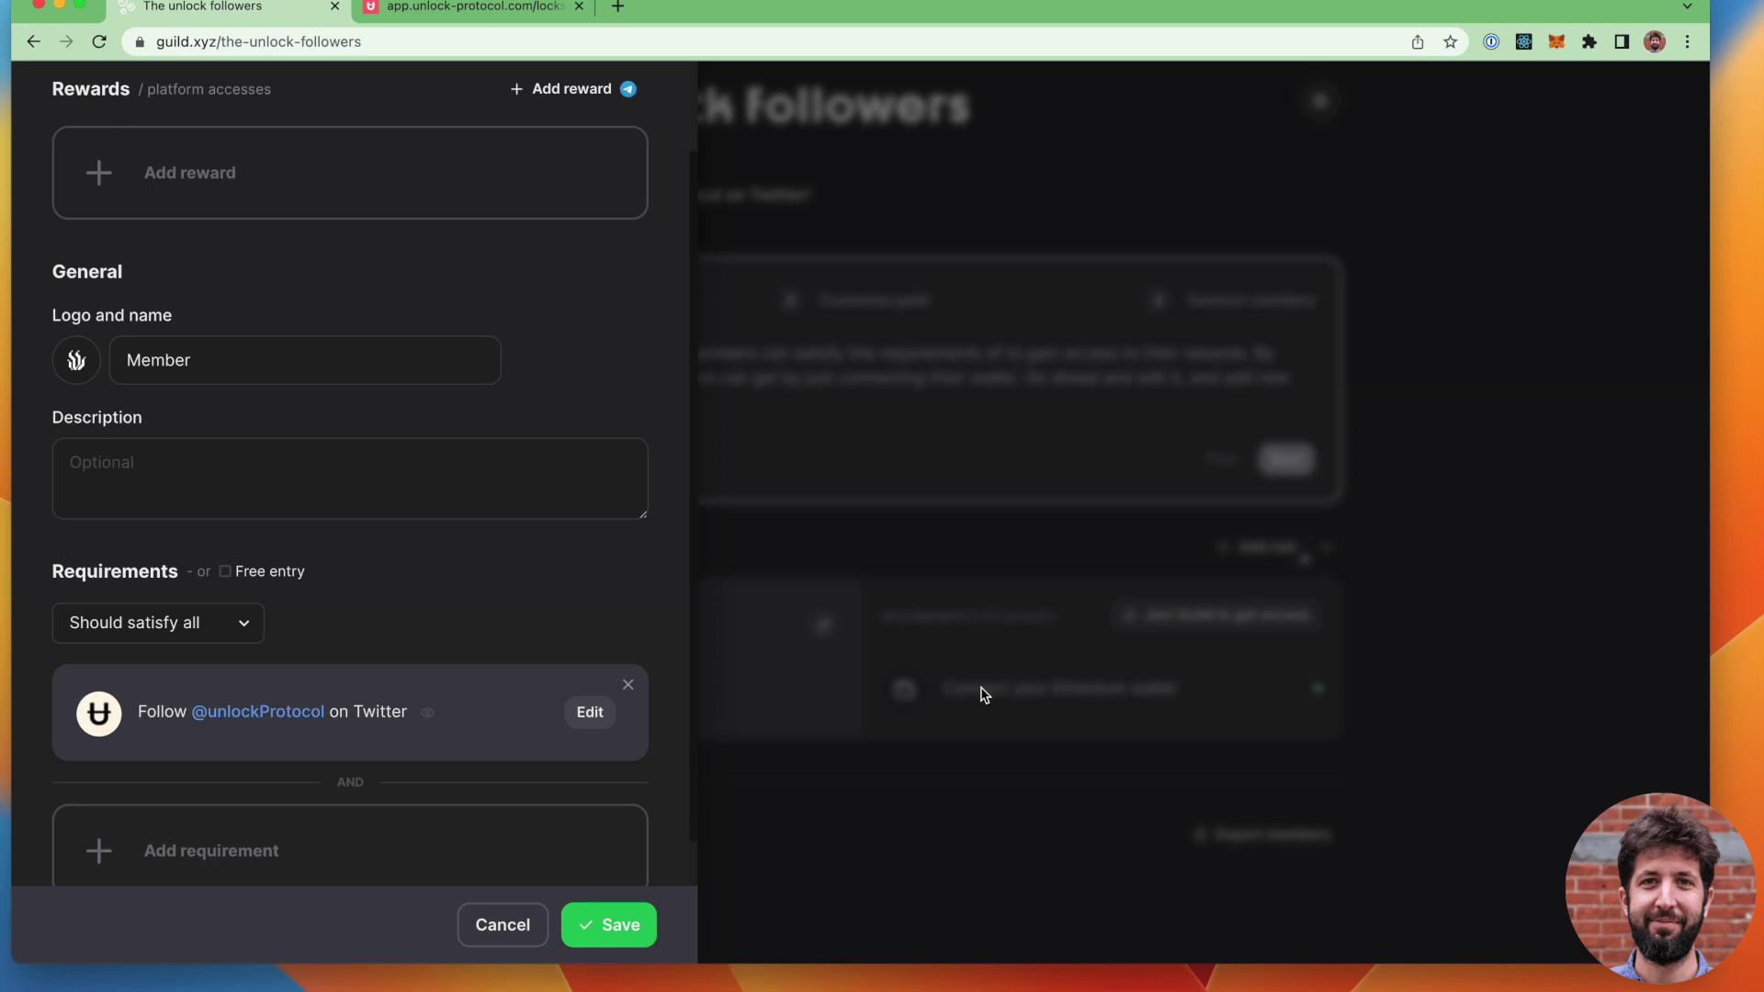
click(624, 923)
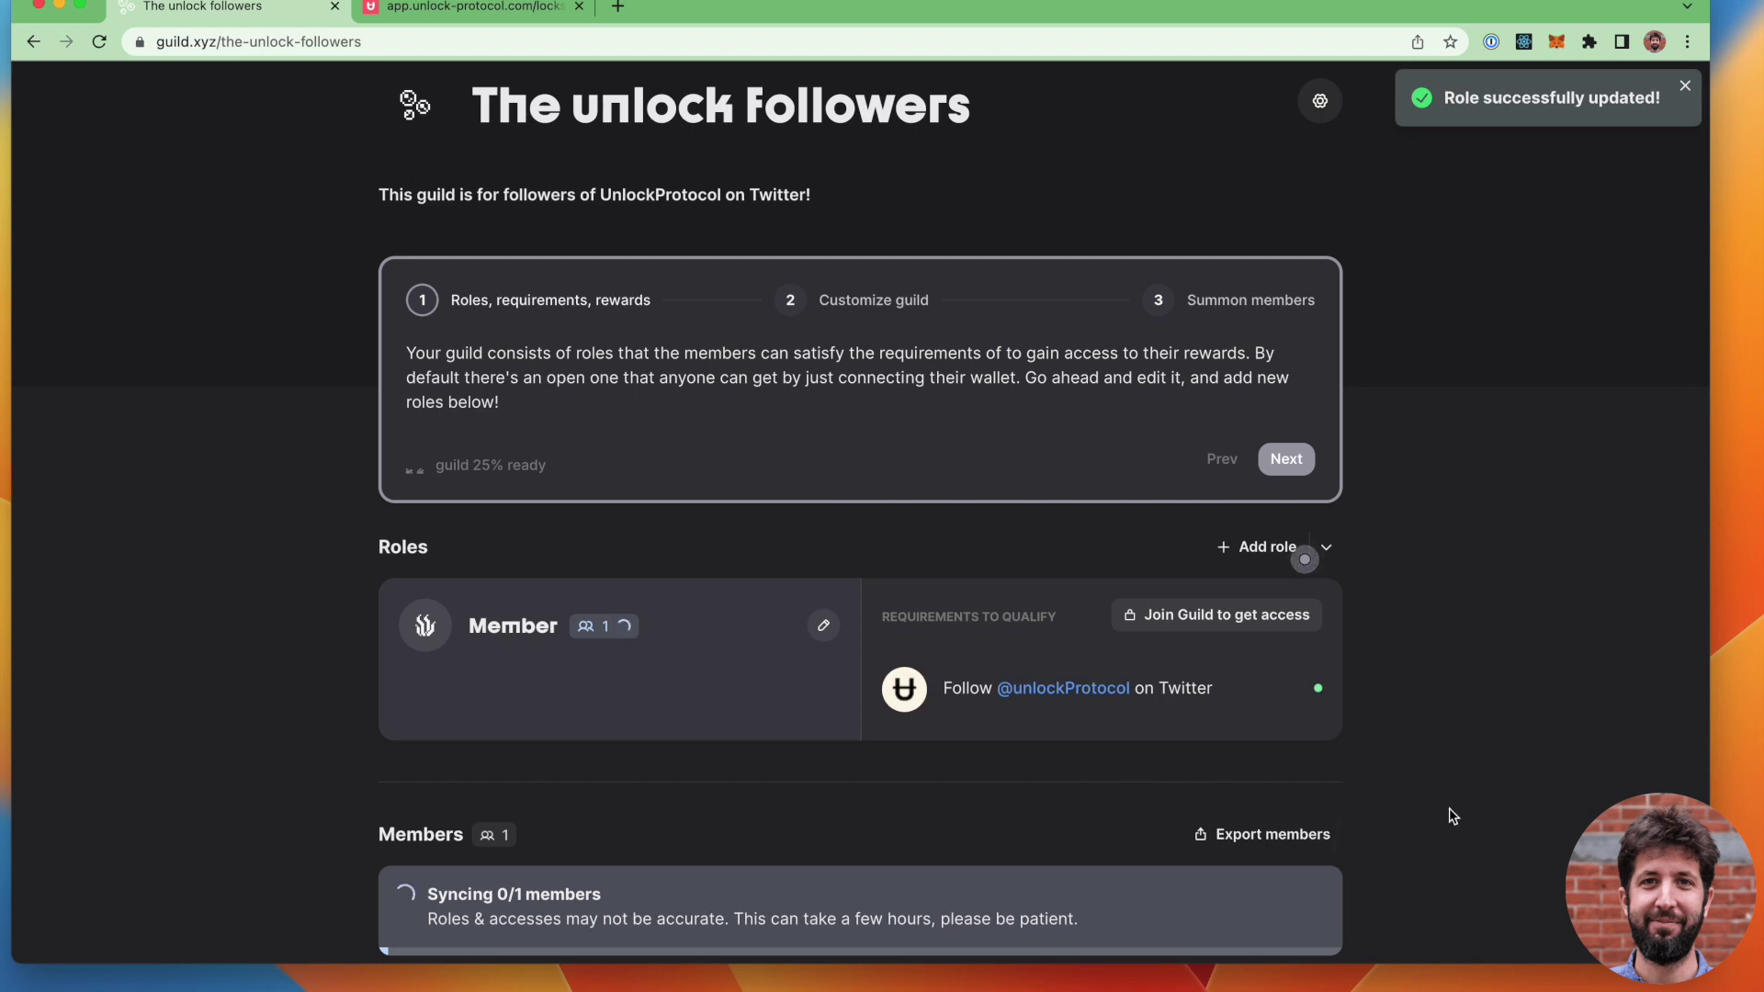
- Open the My Twitter follower lock's Advanced settings and expand the Hooks section
click(530, 11)
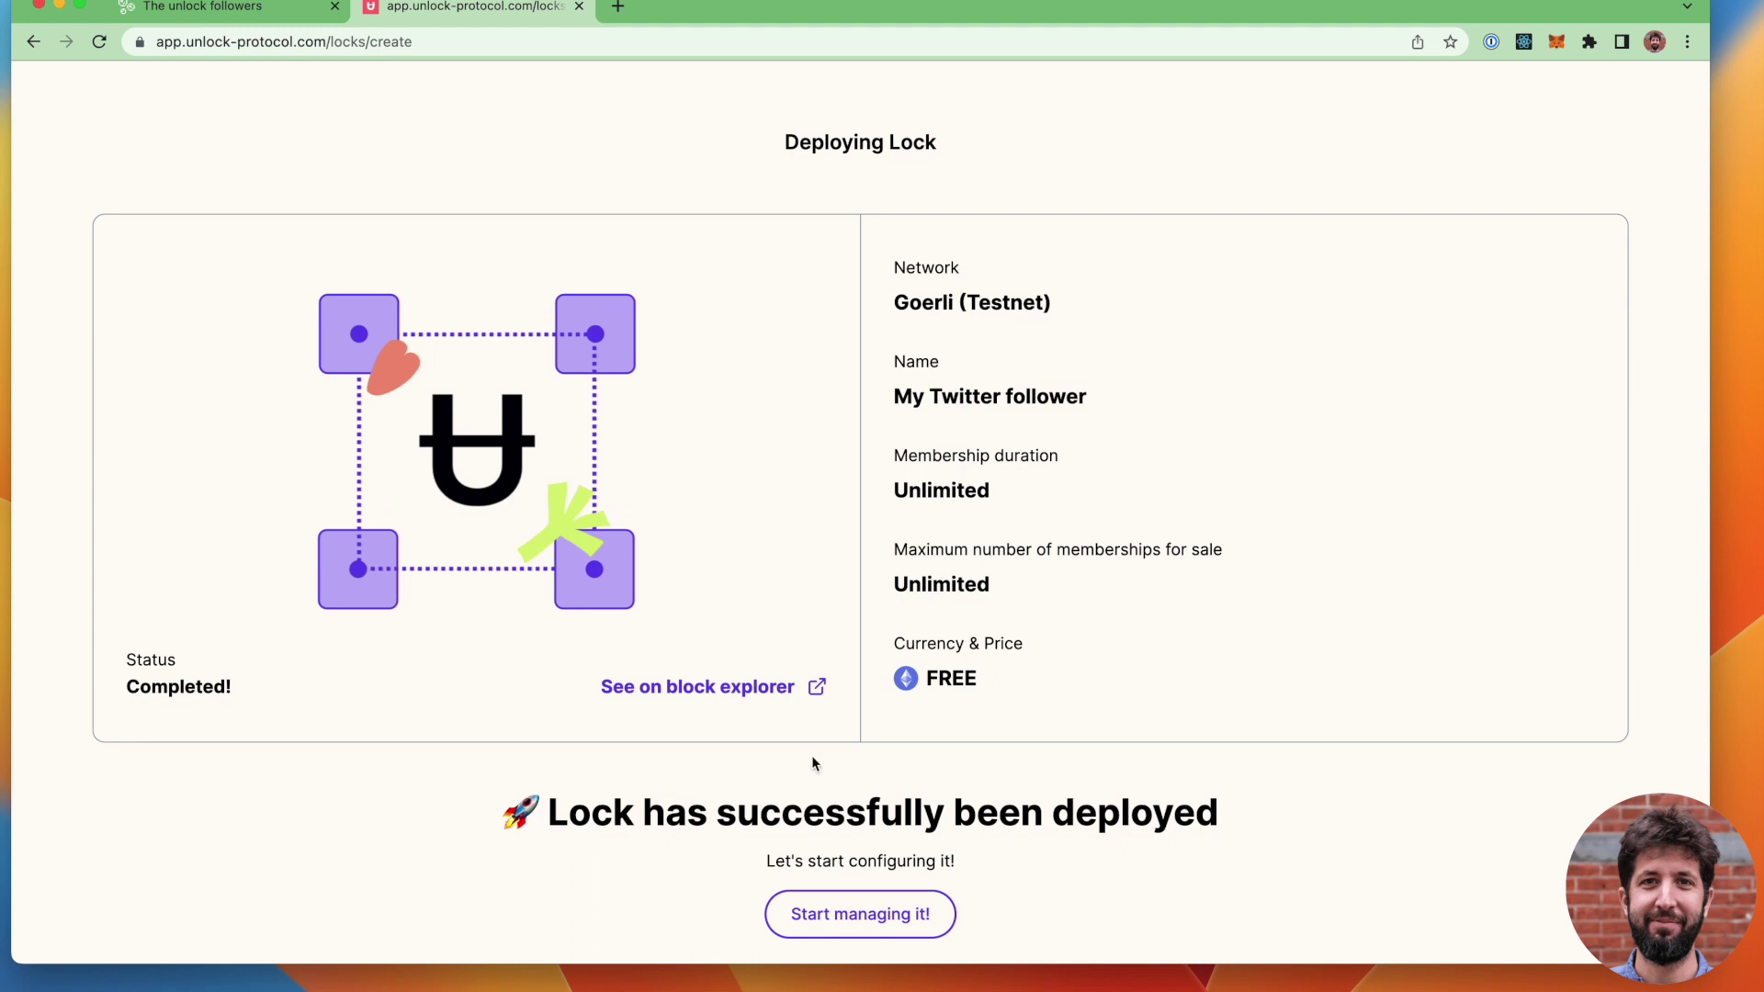
scroll(747, 869, down, 1)
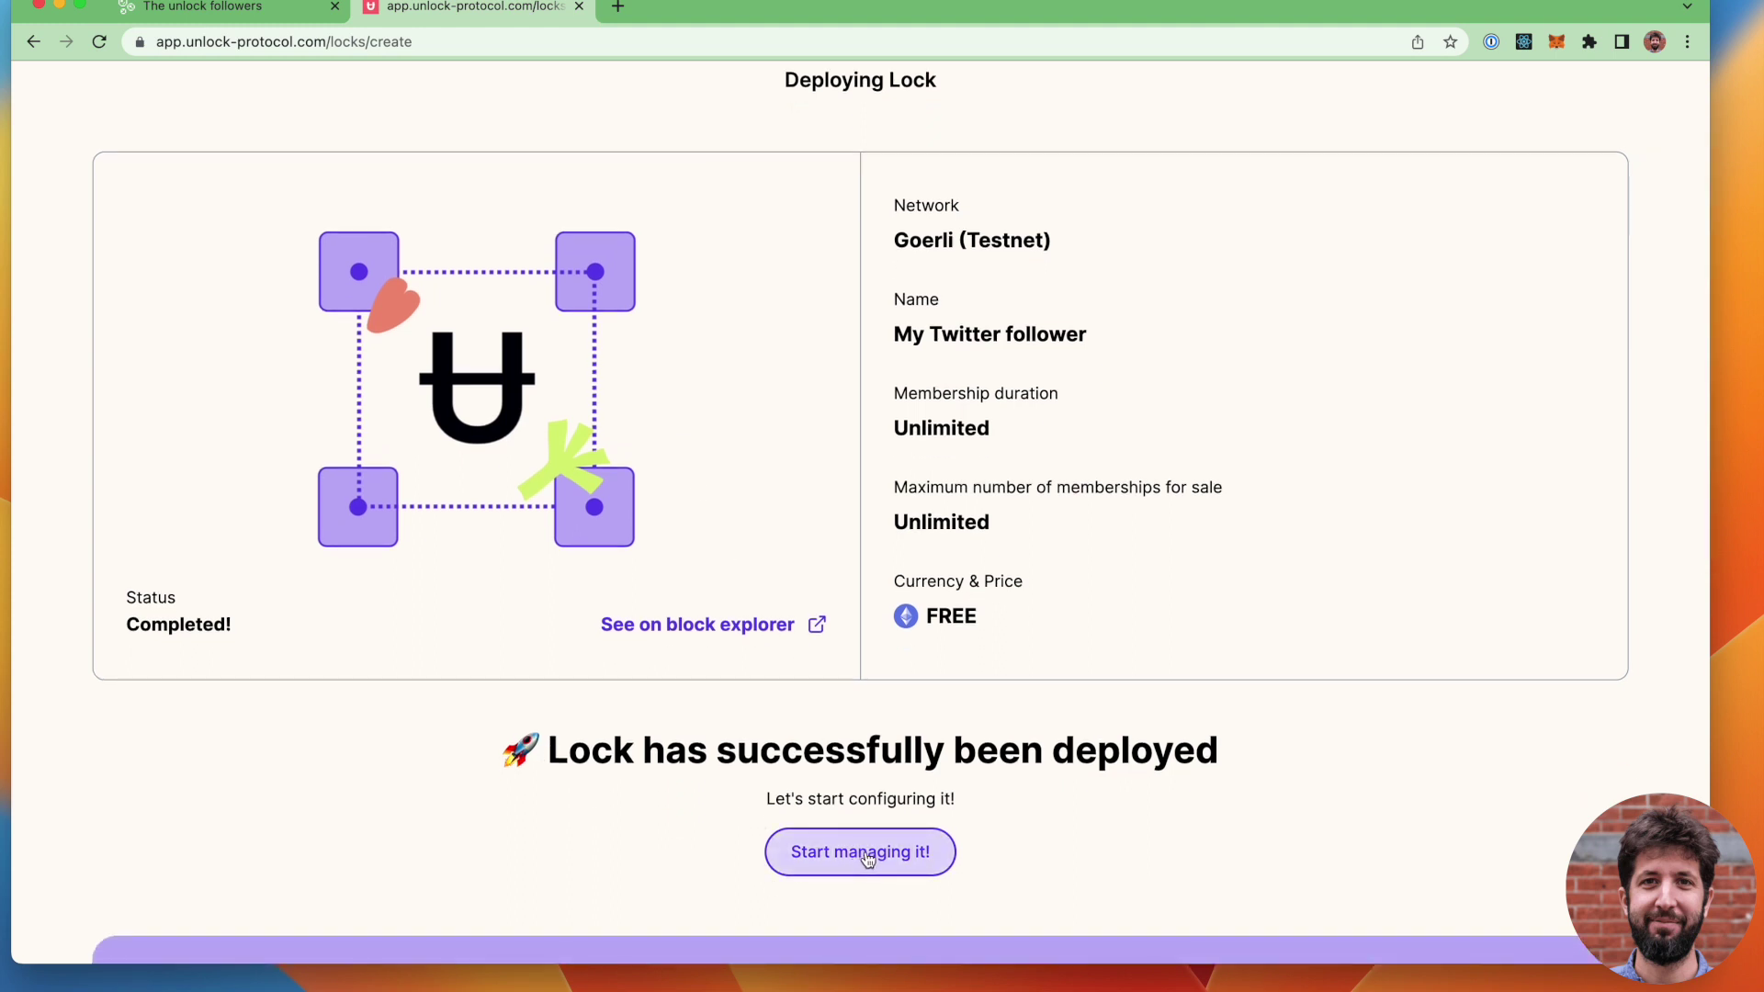
click(865, 851)
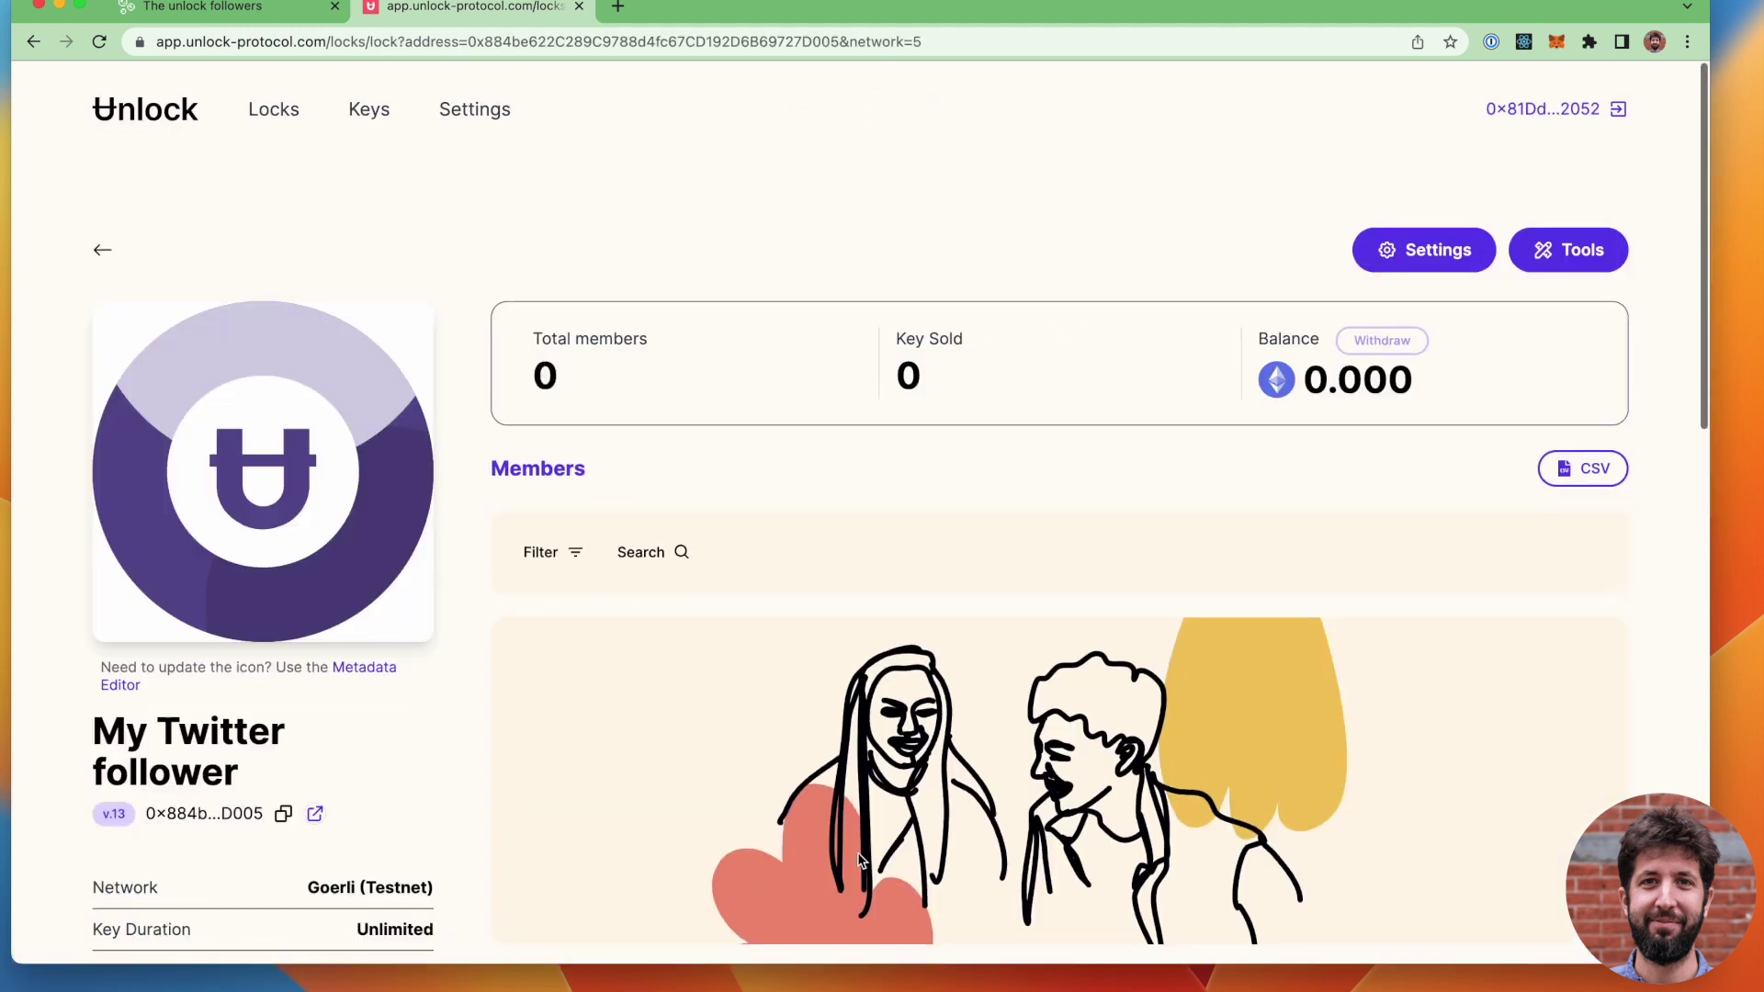
scroll(1429, 250, down, 1)
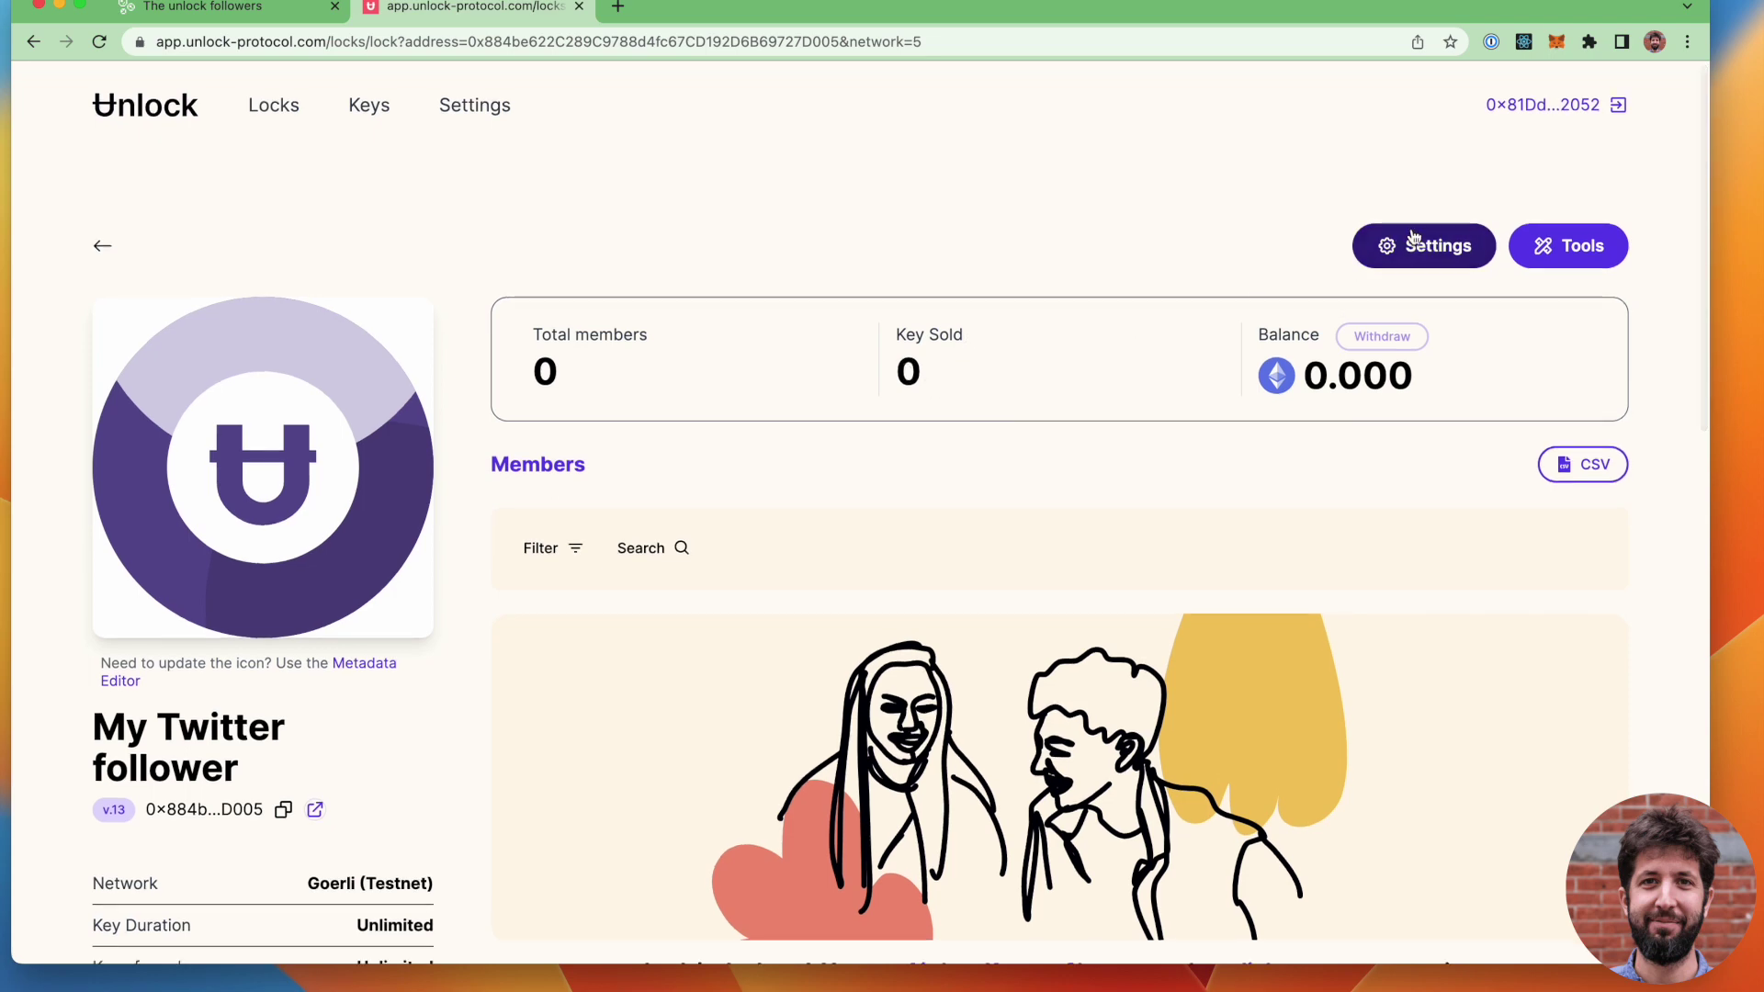
click(1433, 248)
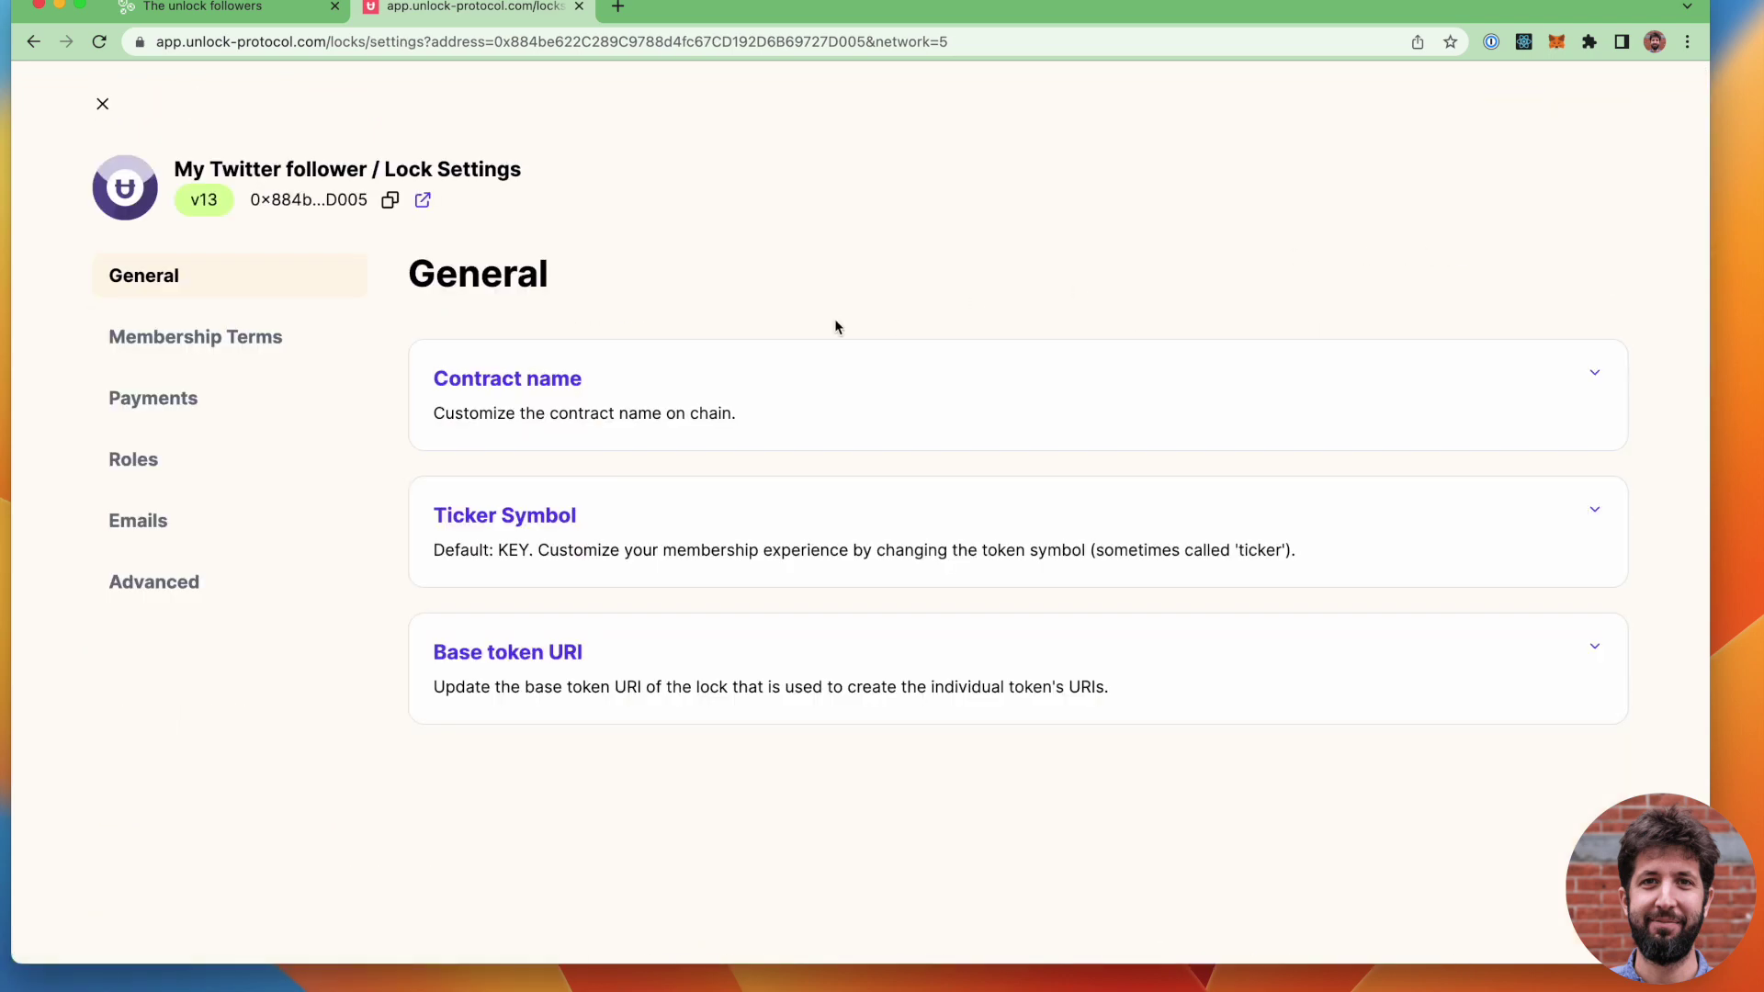
click(171, 579)
click(489, 547)
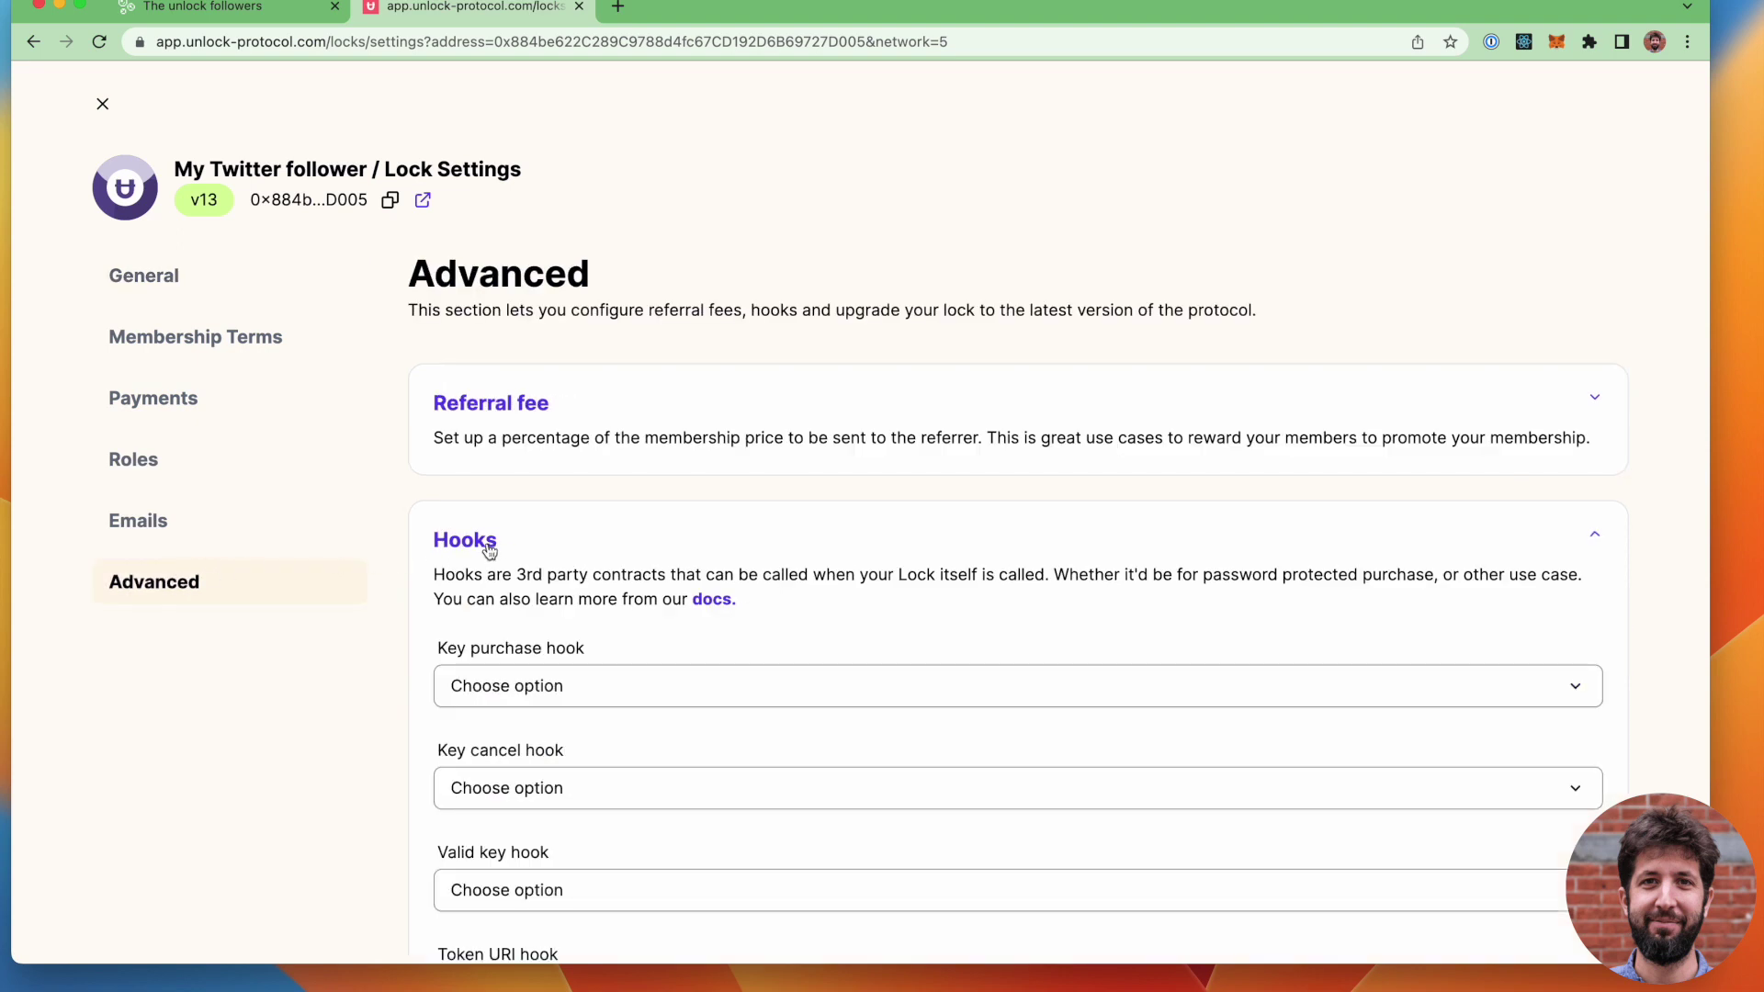
scroll(741, 649, down, 3)
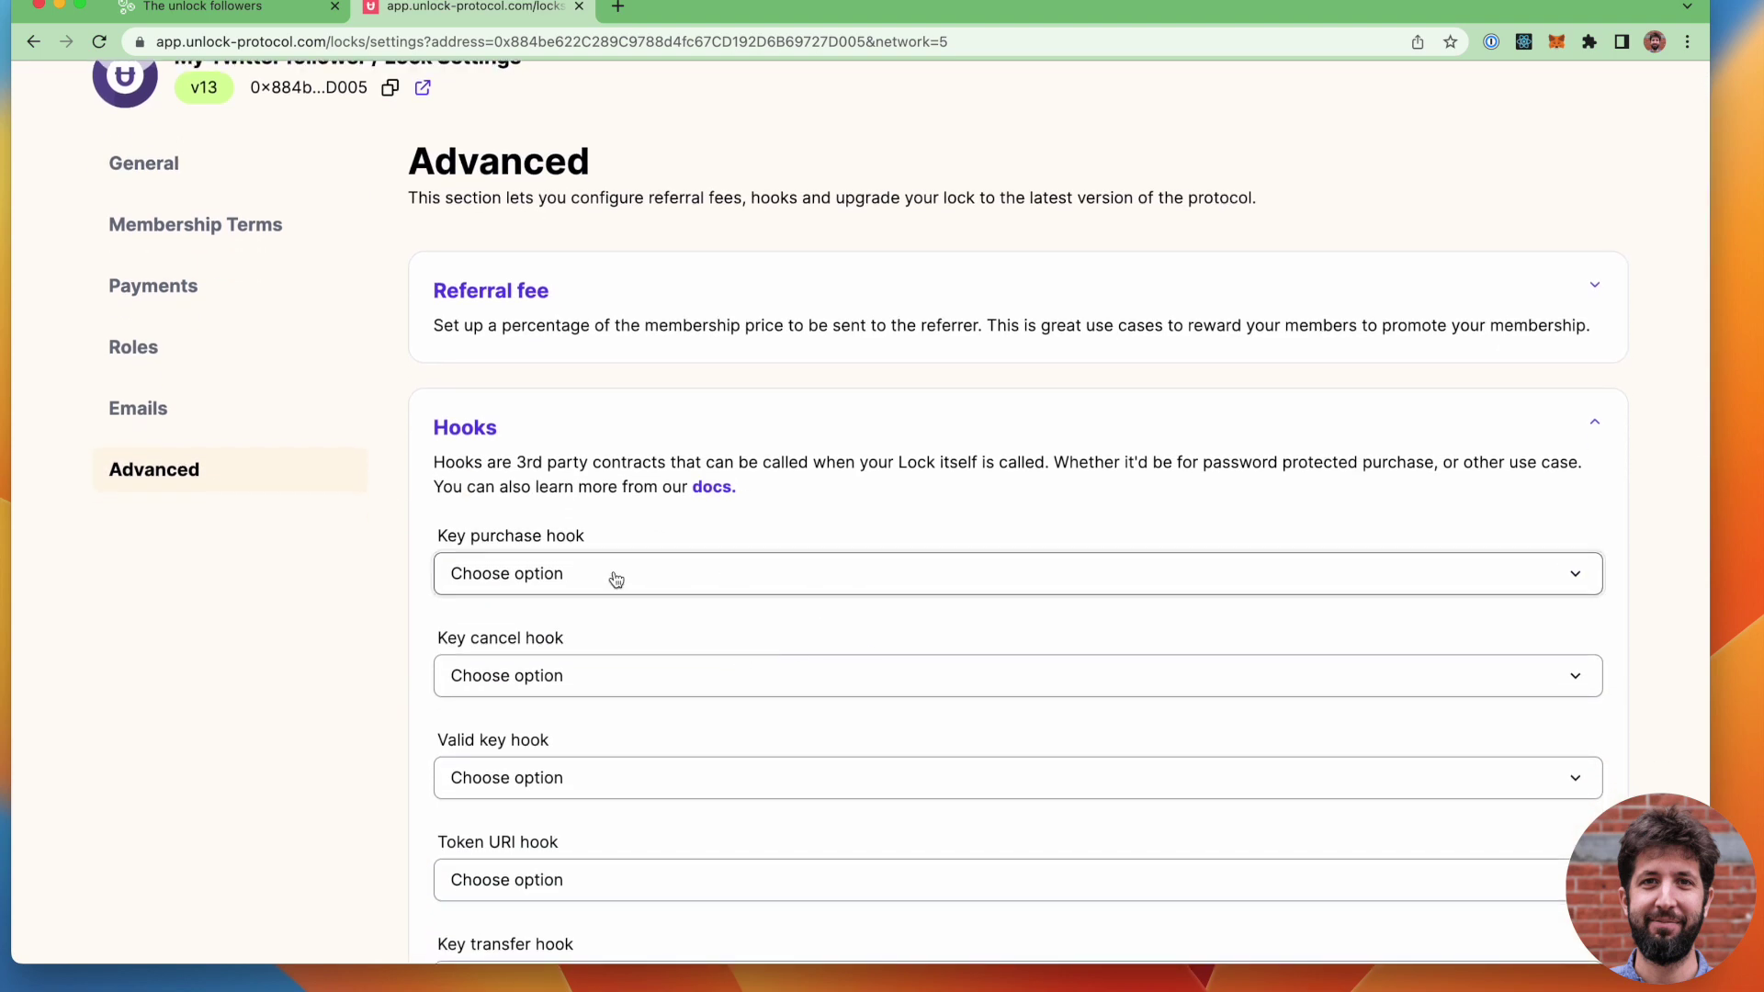
- Set the key purchase hook to Guild.xyz with The unlock followers guild and apply it in MetaMask
click(610, 576)
click(576, 741)
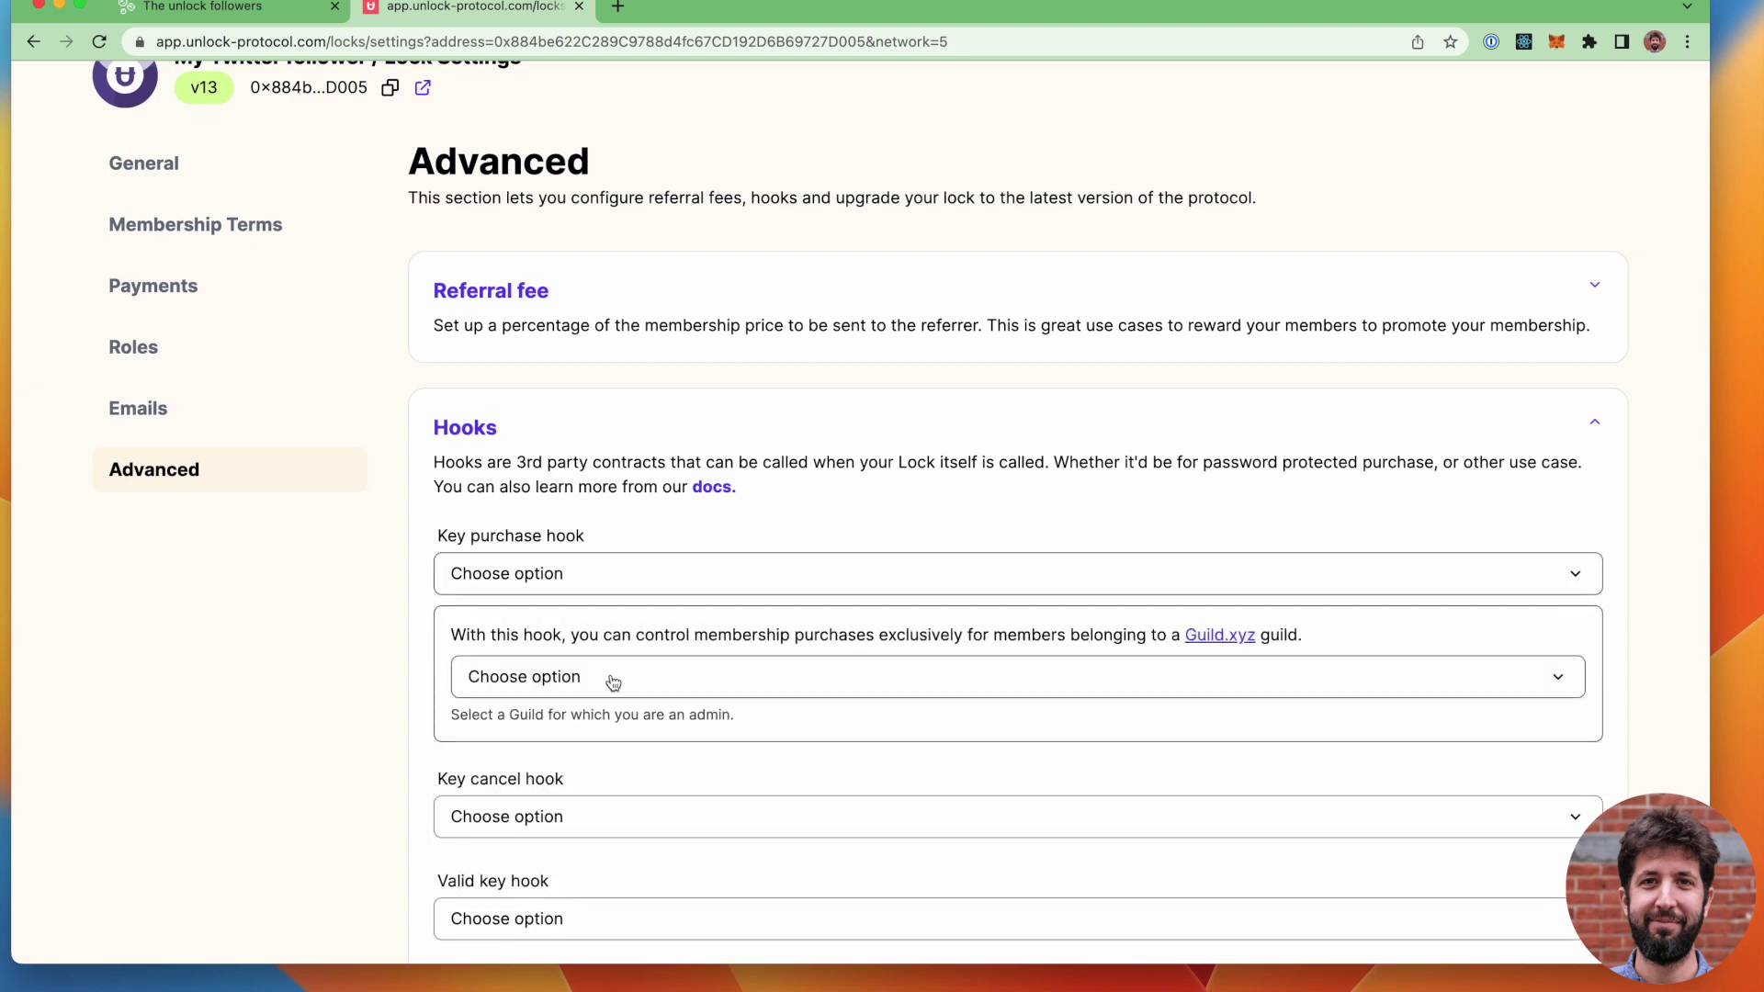
click(612, 680)
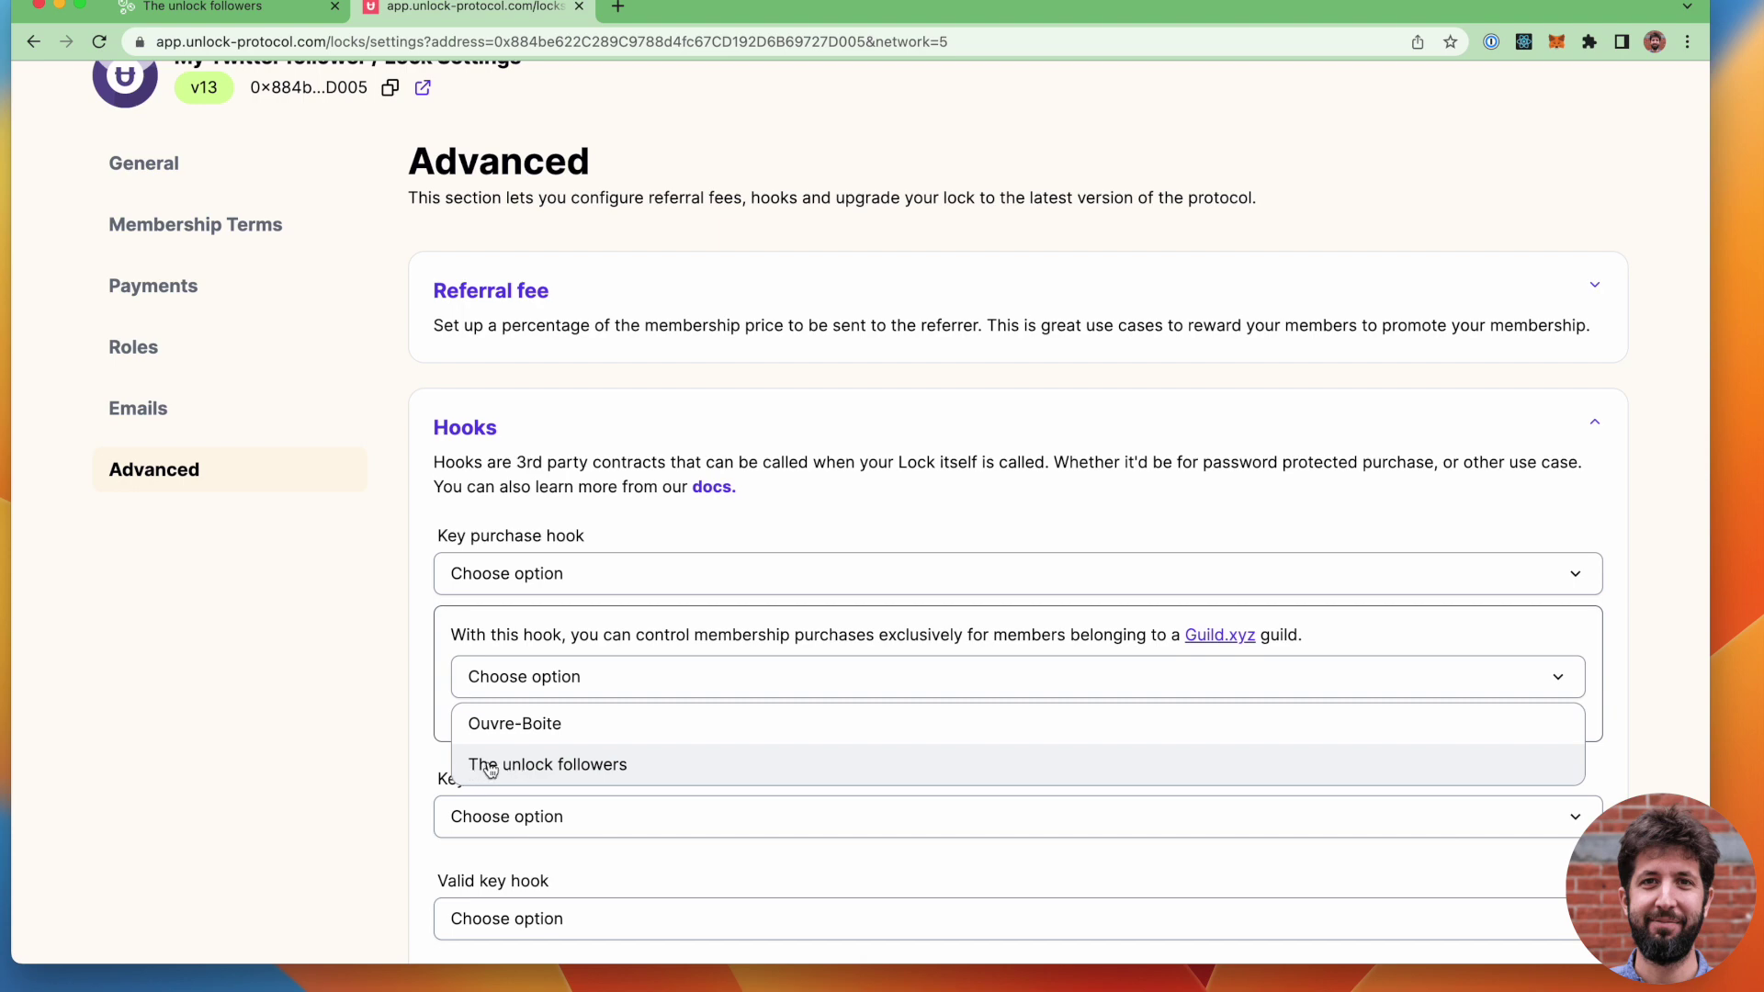
click(602, 770)
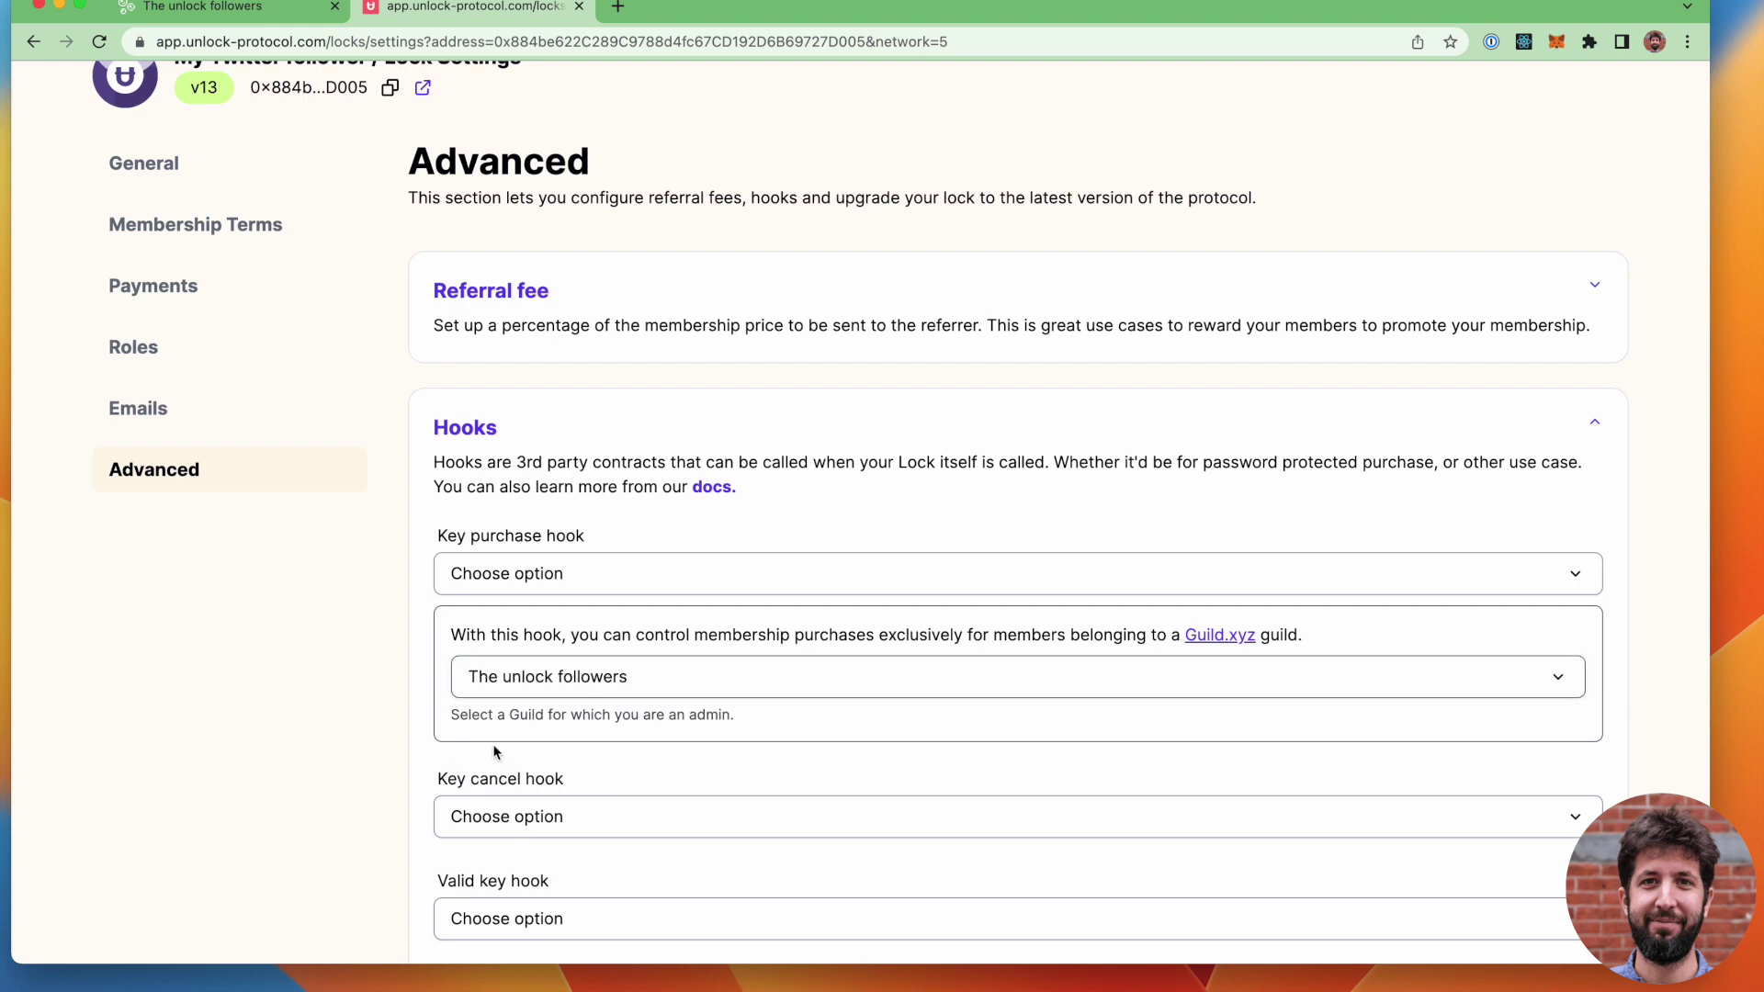
scroll(496, 749, down, 10)
click(558, 594)
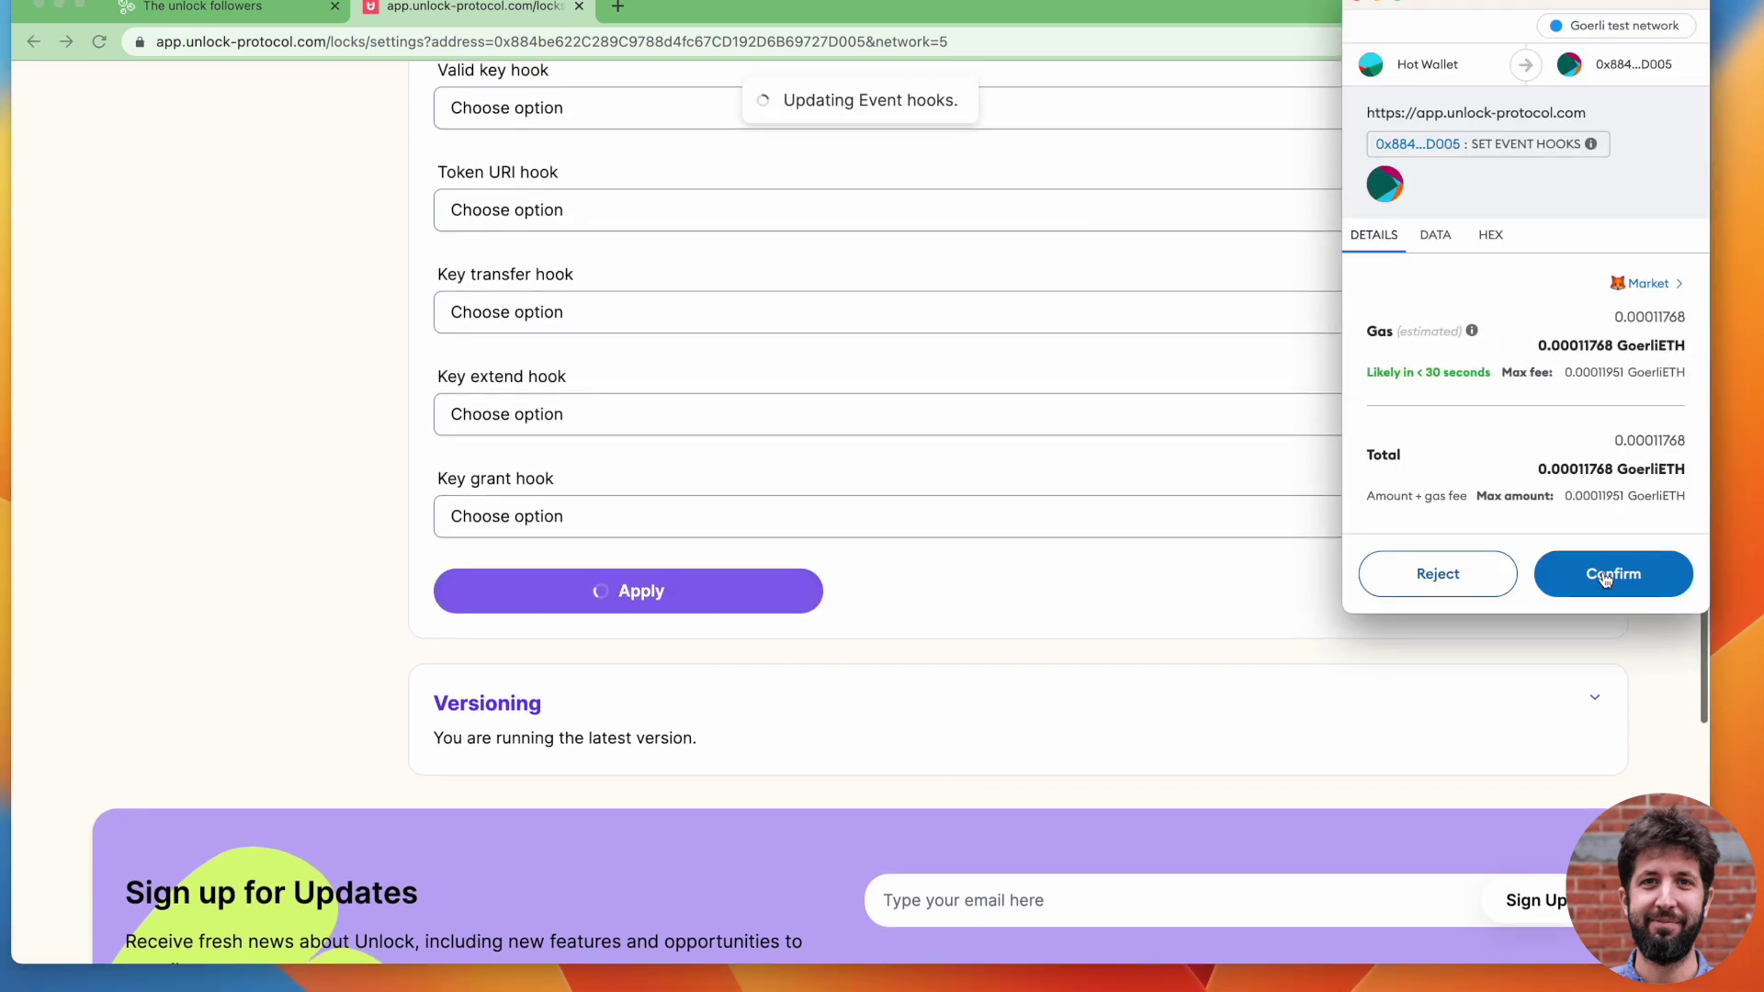
click(1607, 575)
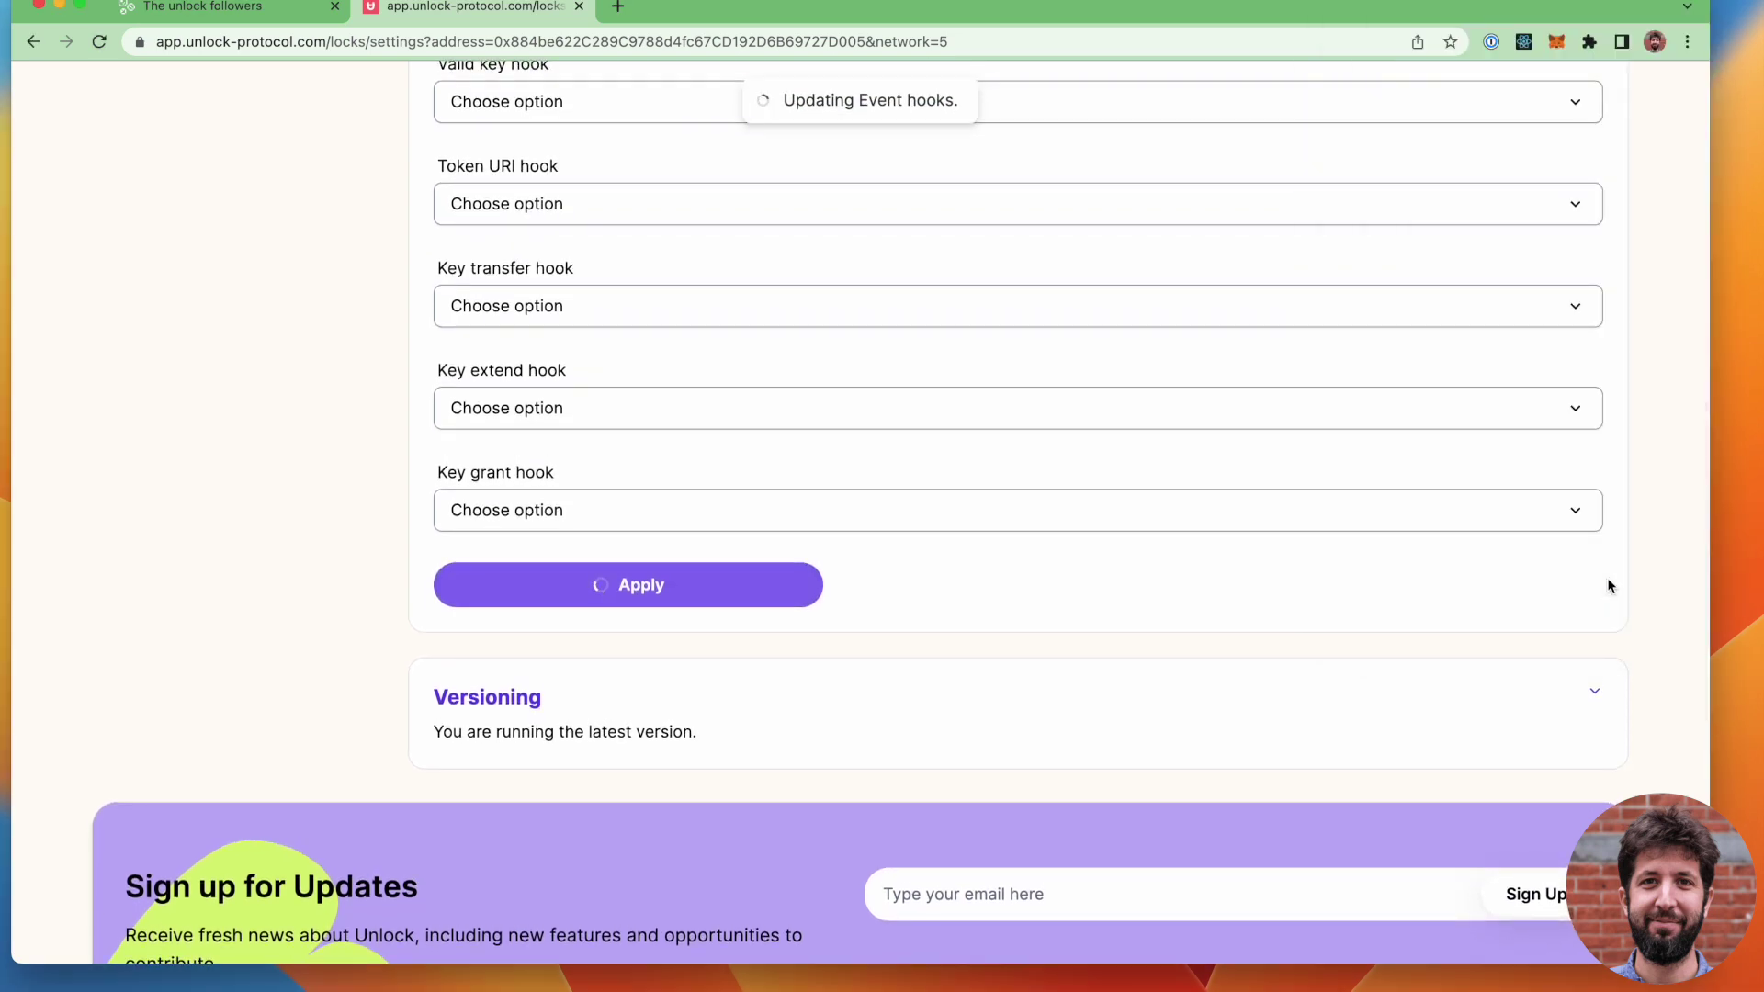
scroll(1071, 384, up, 10)
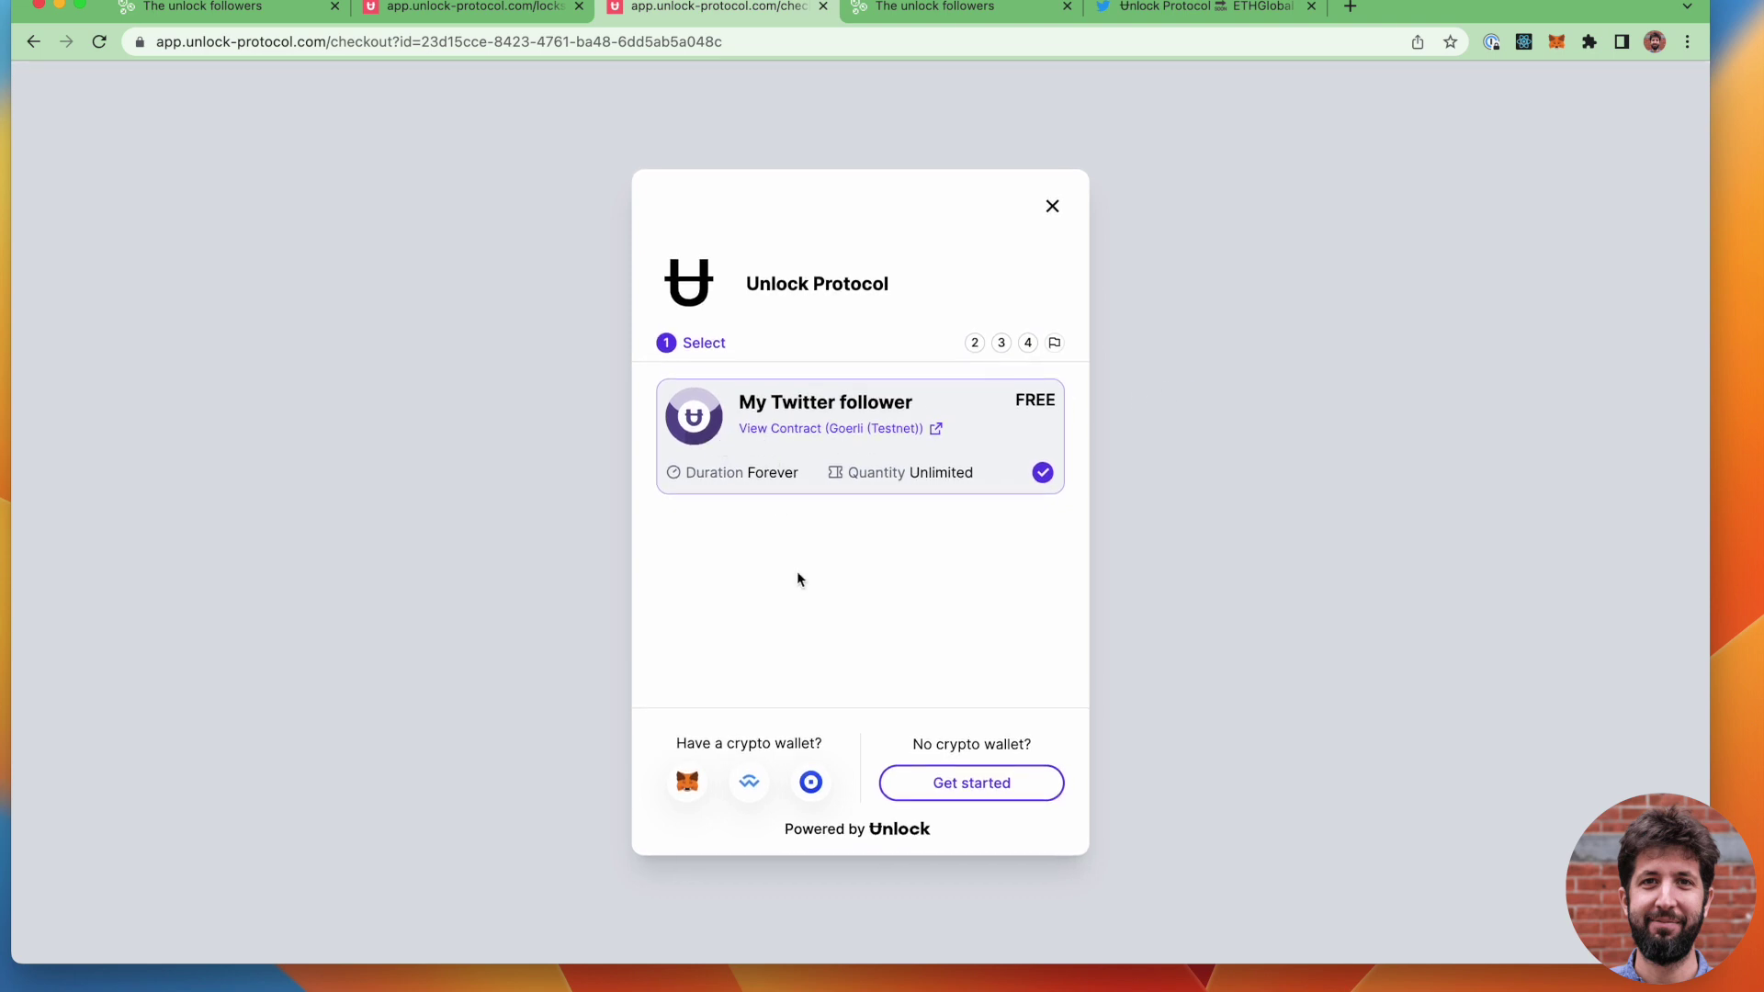
- Connect the checkout to the browser wallet and approve the sign-in request
click(692, 787)
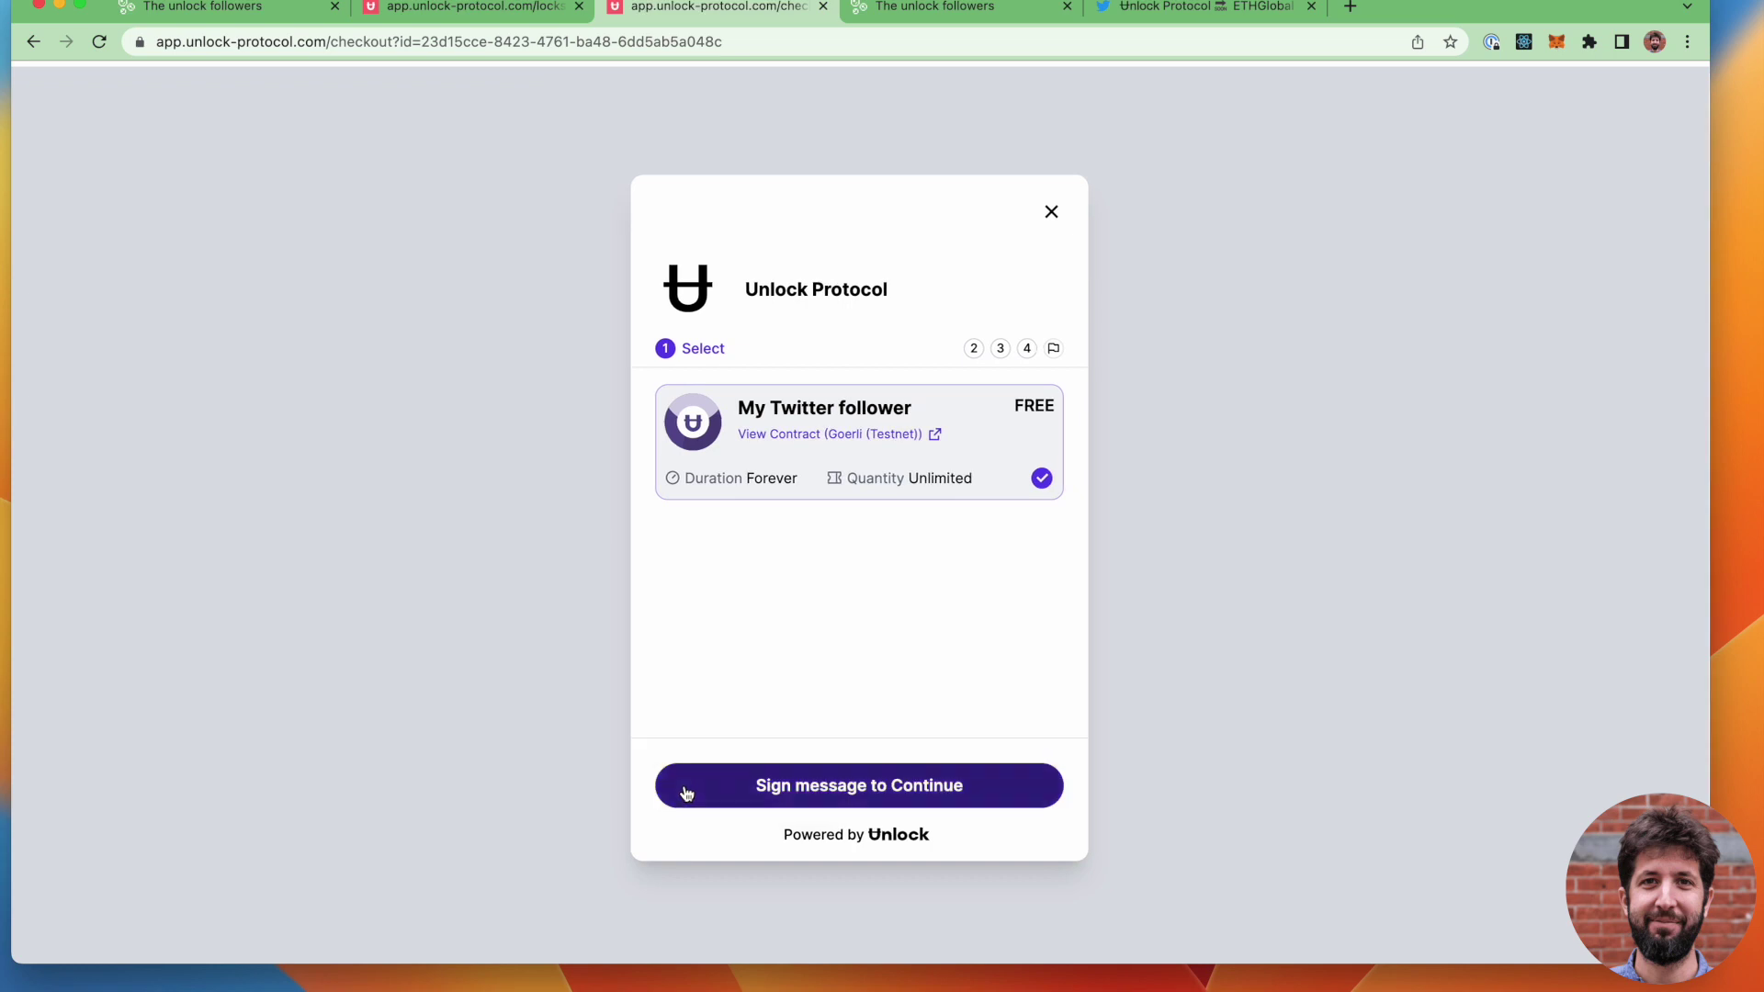
click(1557, 47)
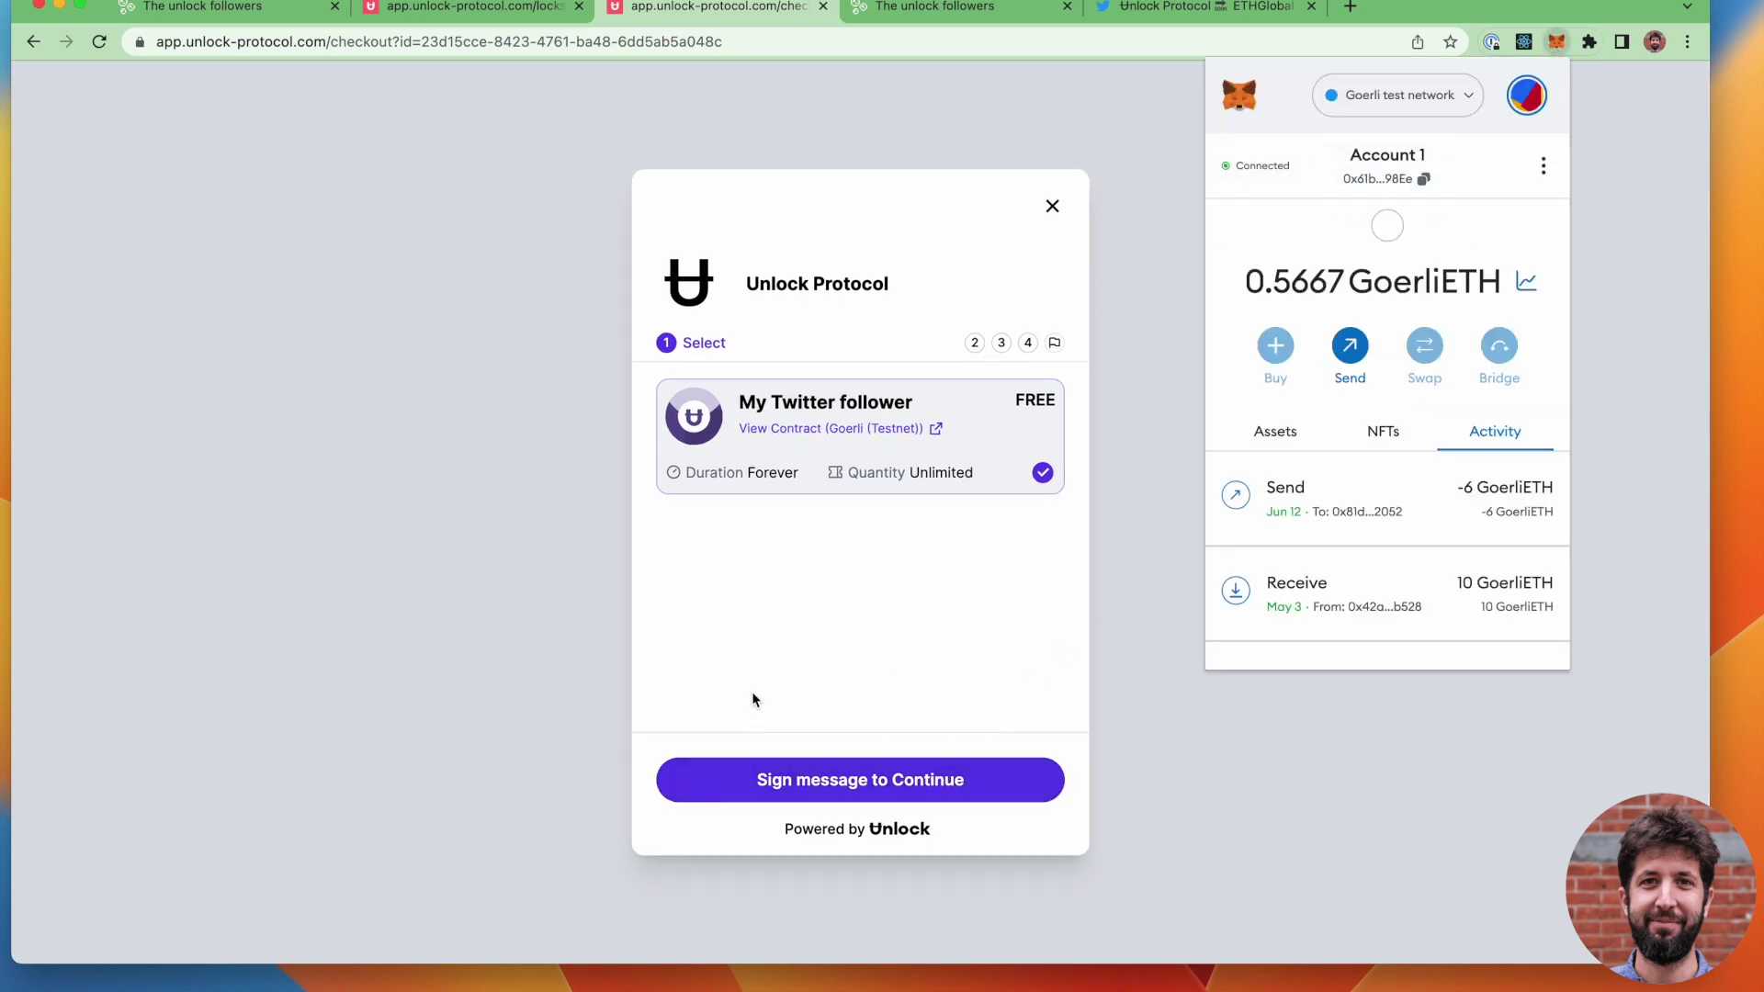
click(863, 754)
click(884, 779)
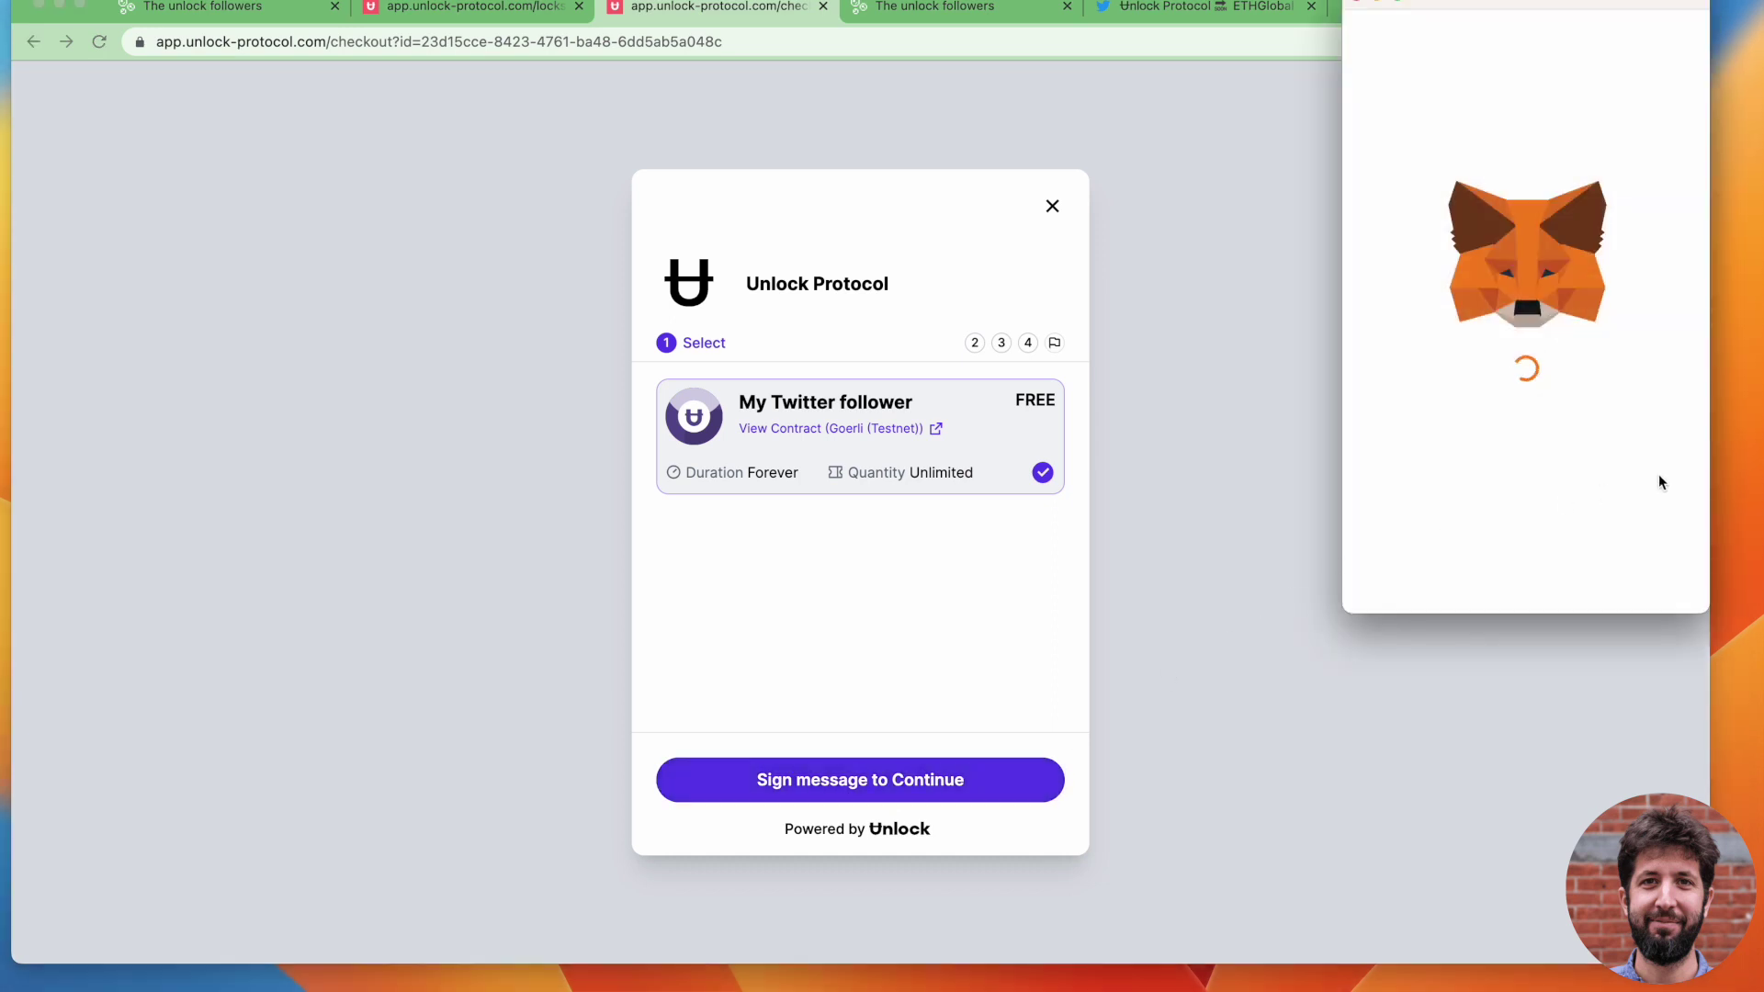
scroll(1594, 577, down, 1)
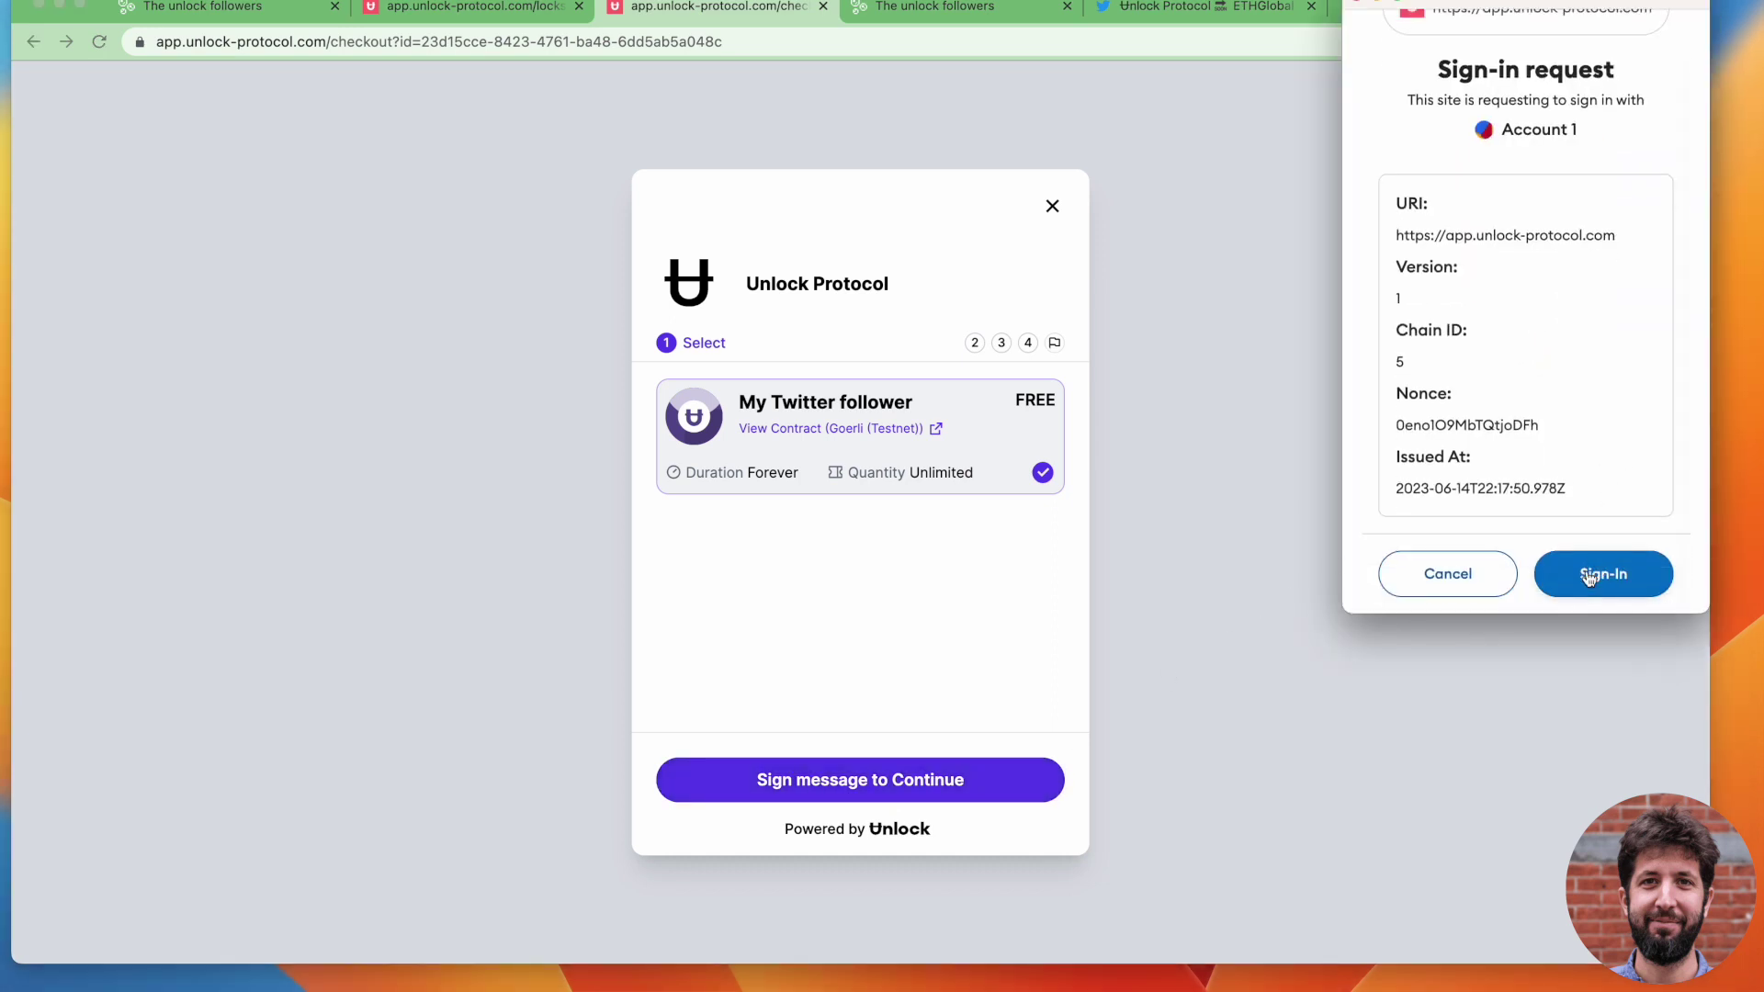
click(1592, 576)
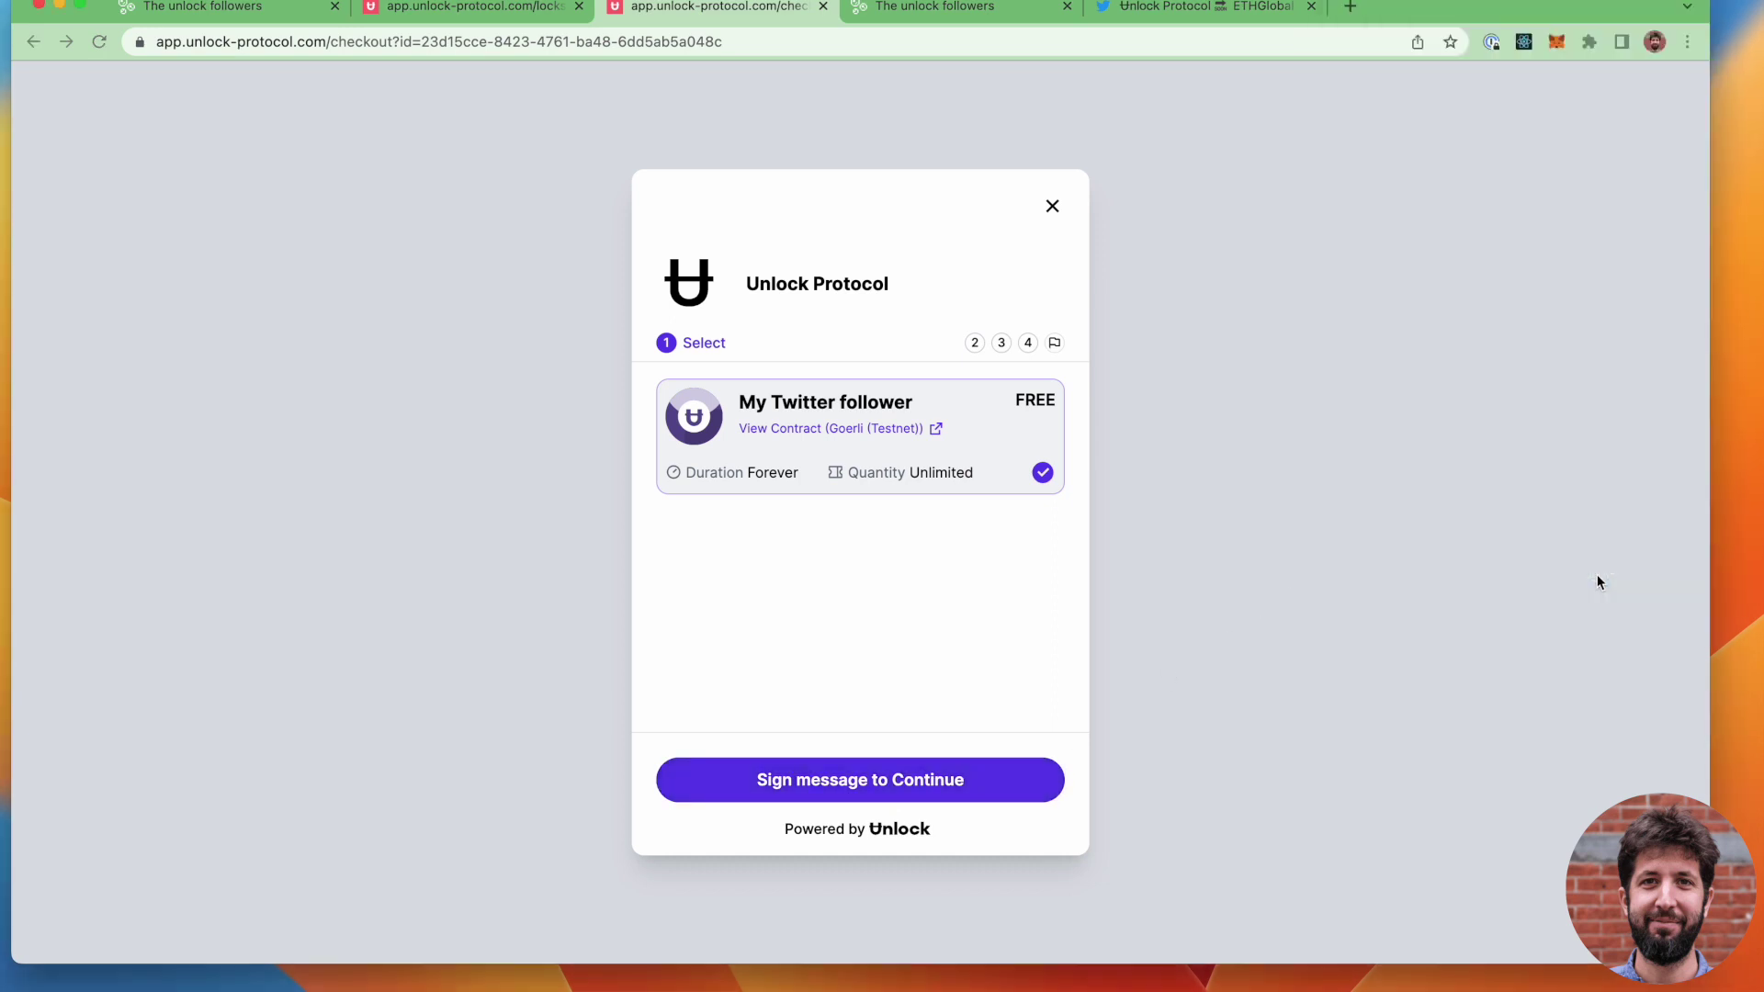
- Proceed to the Guild step and highlight the wallet address that failed the check
click(865, 752)
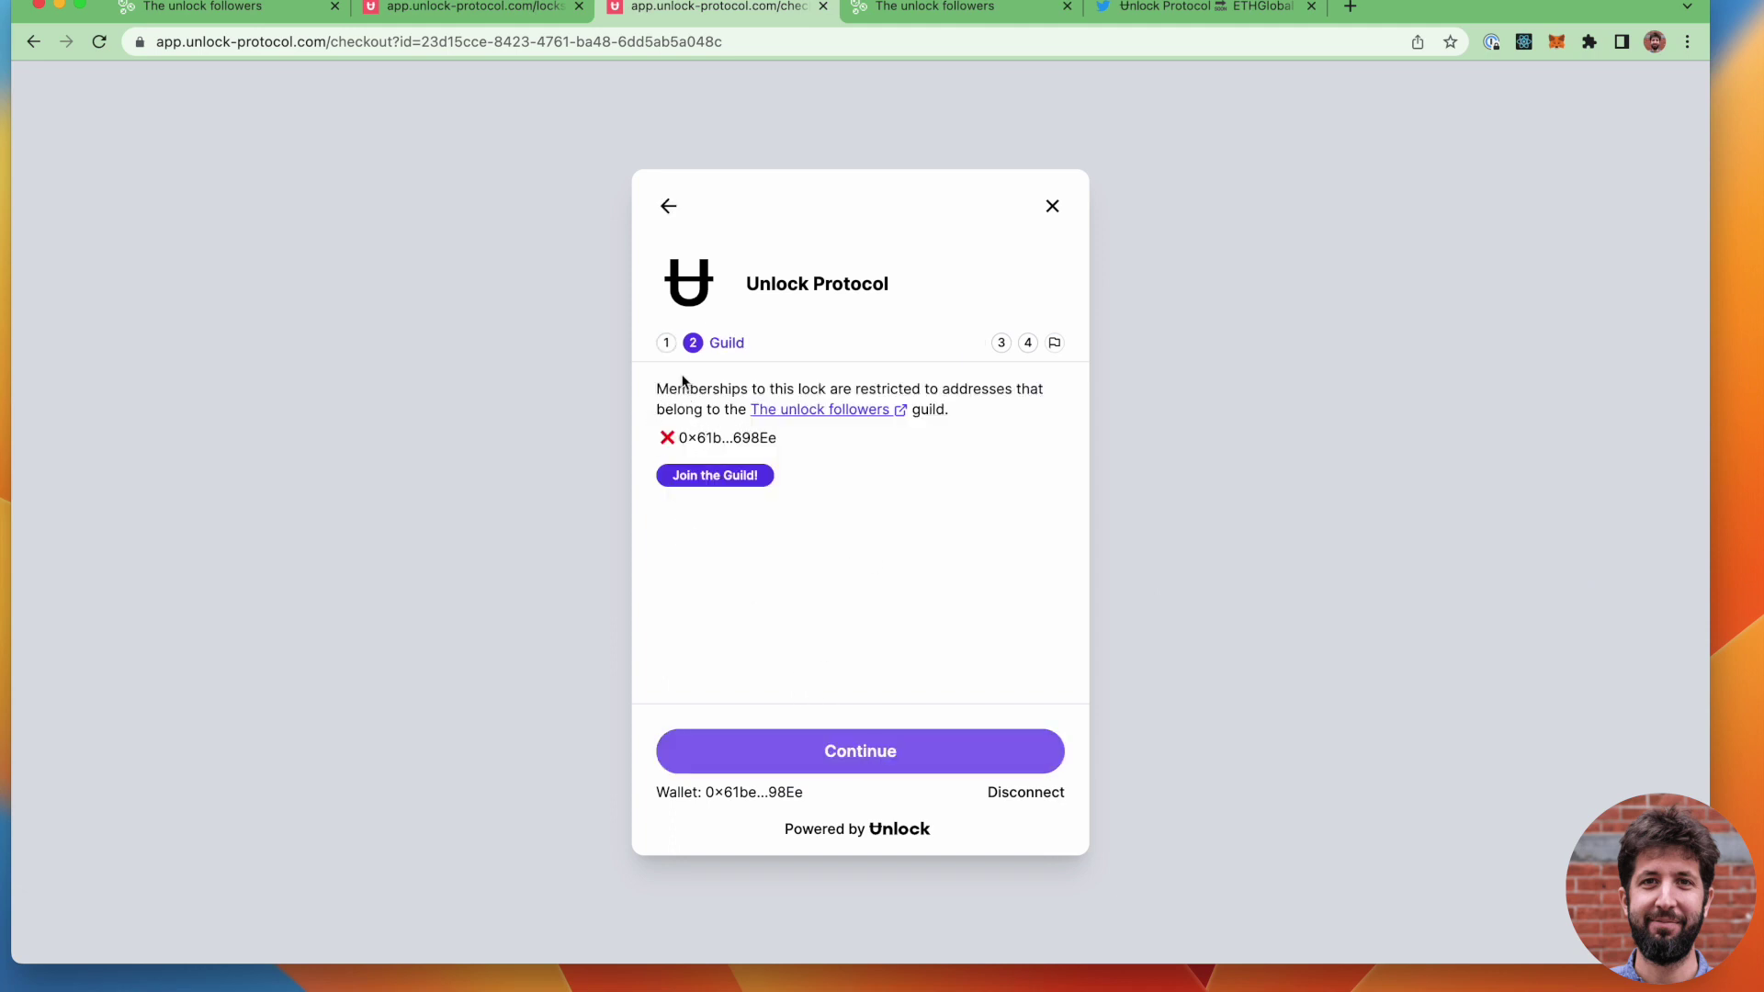
drag(681, 437, 795, 444)
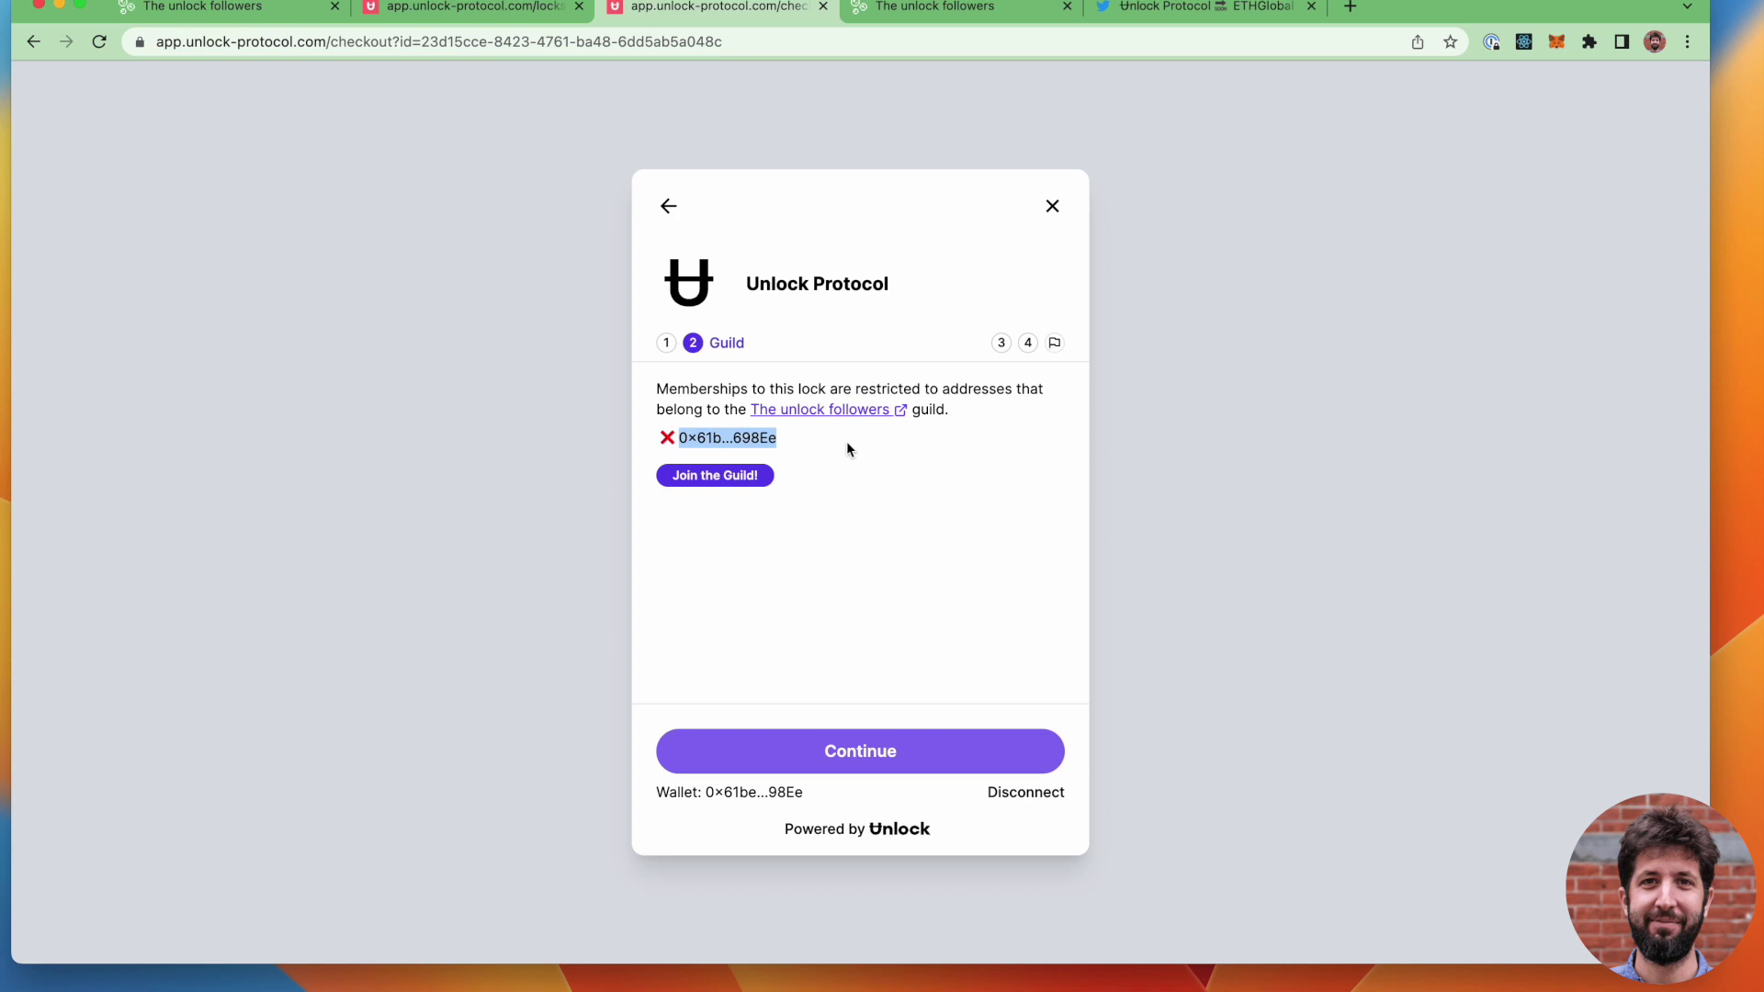
click(765, 439)
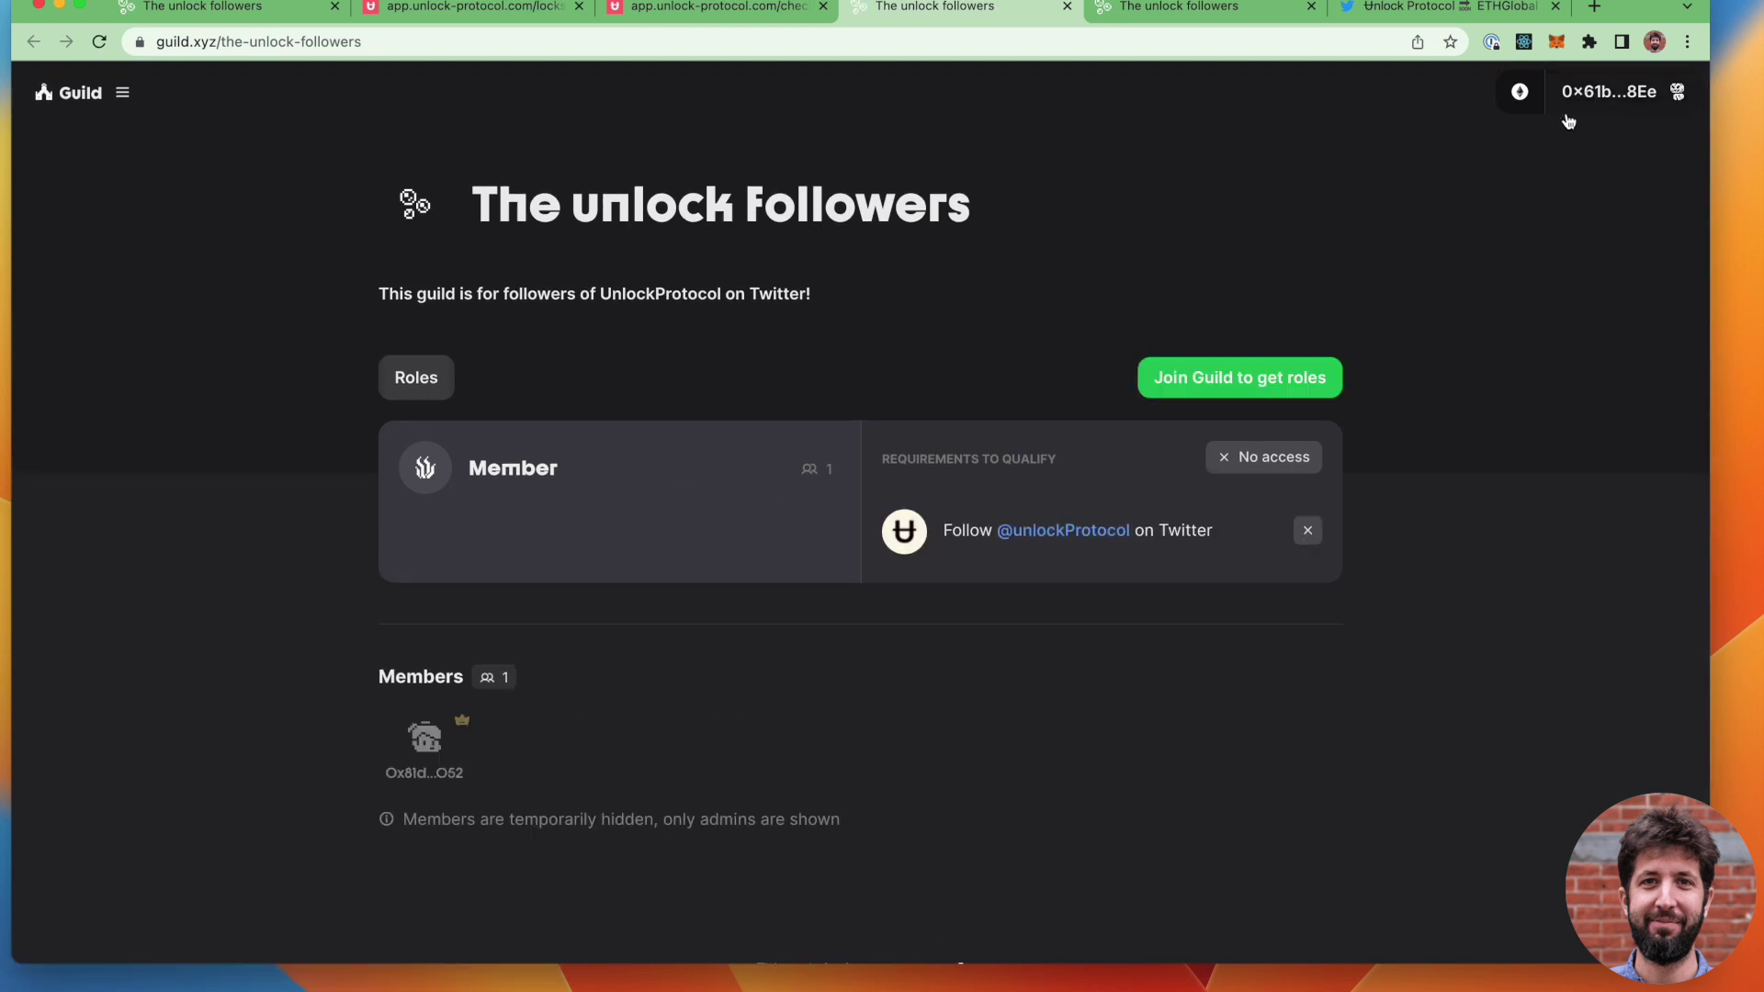
- Check access to The unlock followers guild and view the Member role requirements
click(1218, 377)
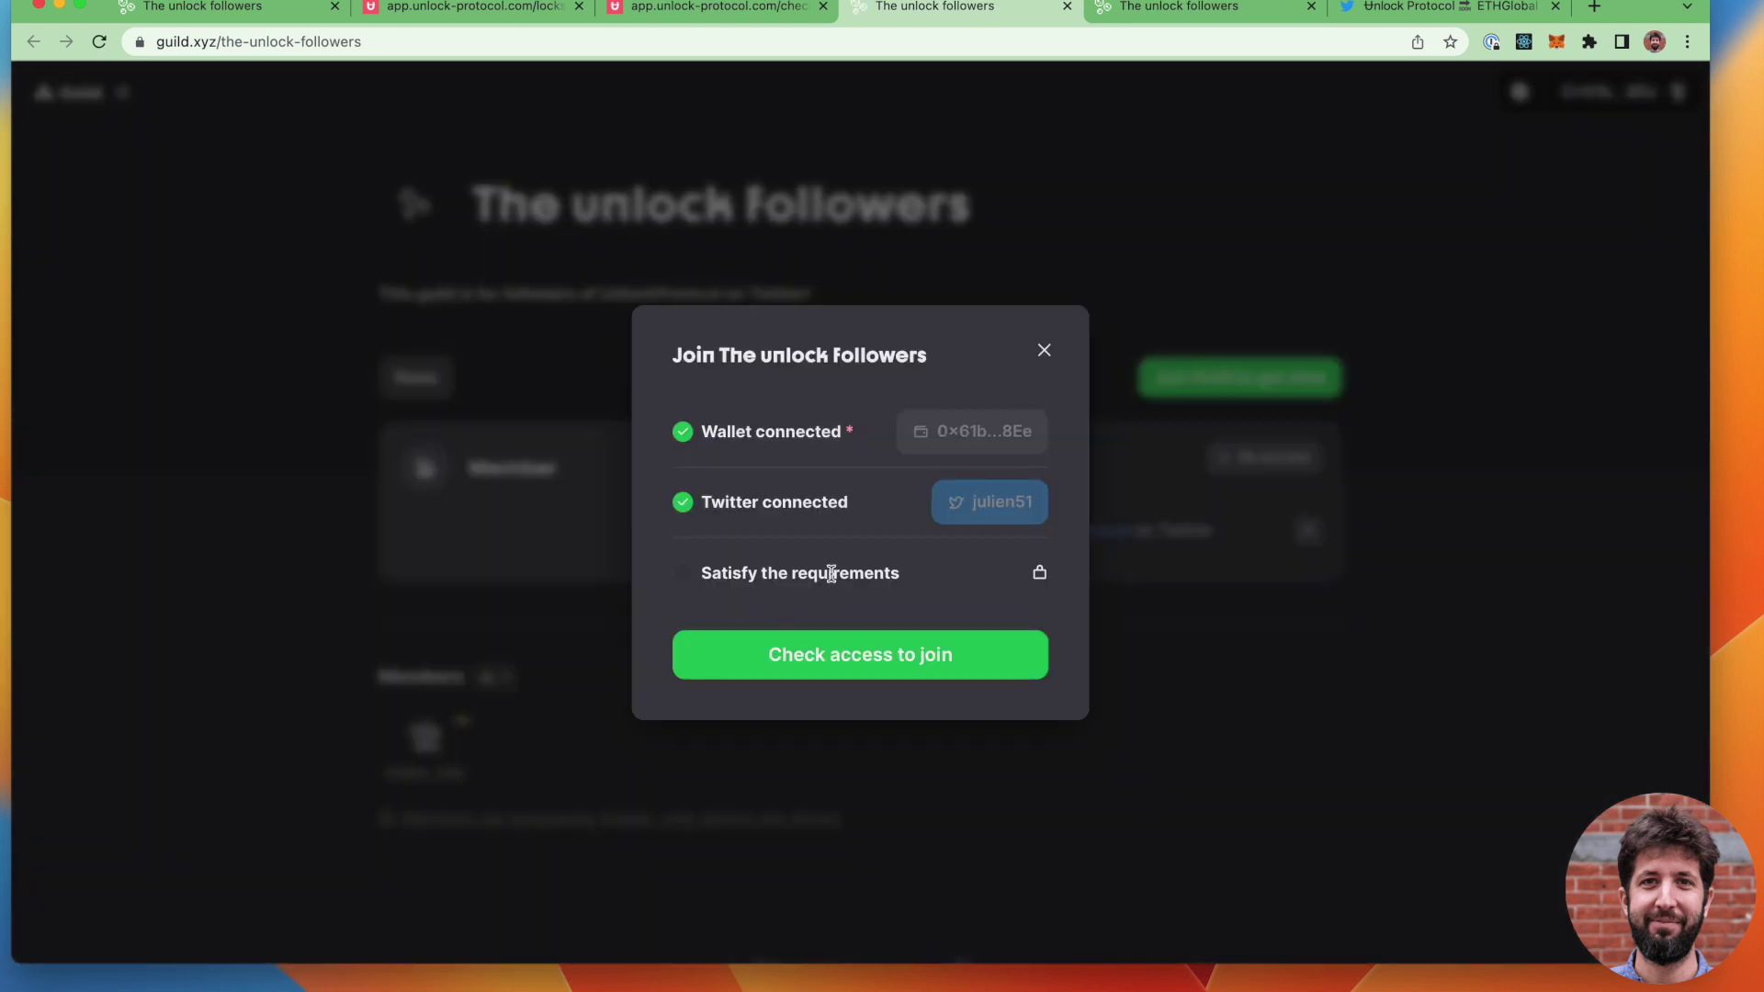
click(845, 664)
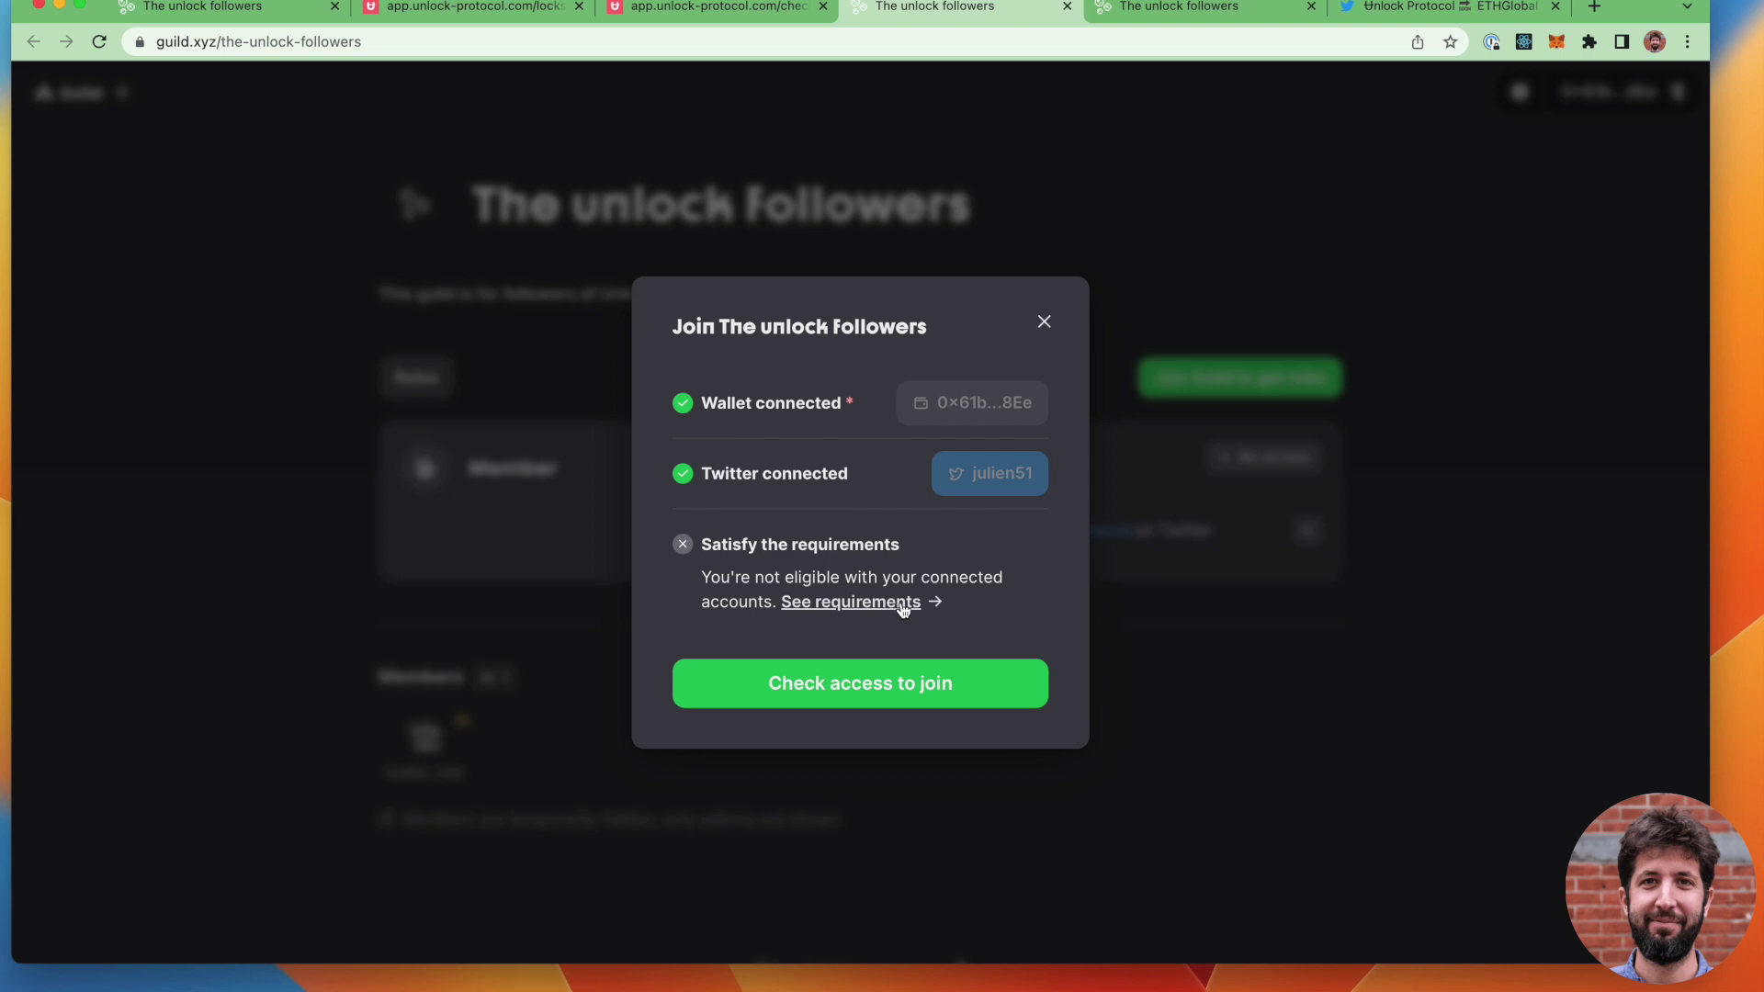
click(902, 609)
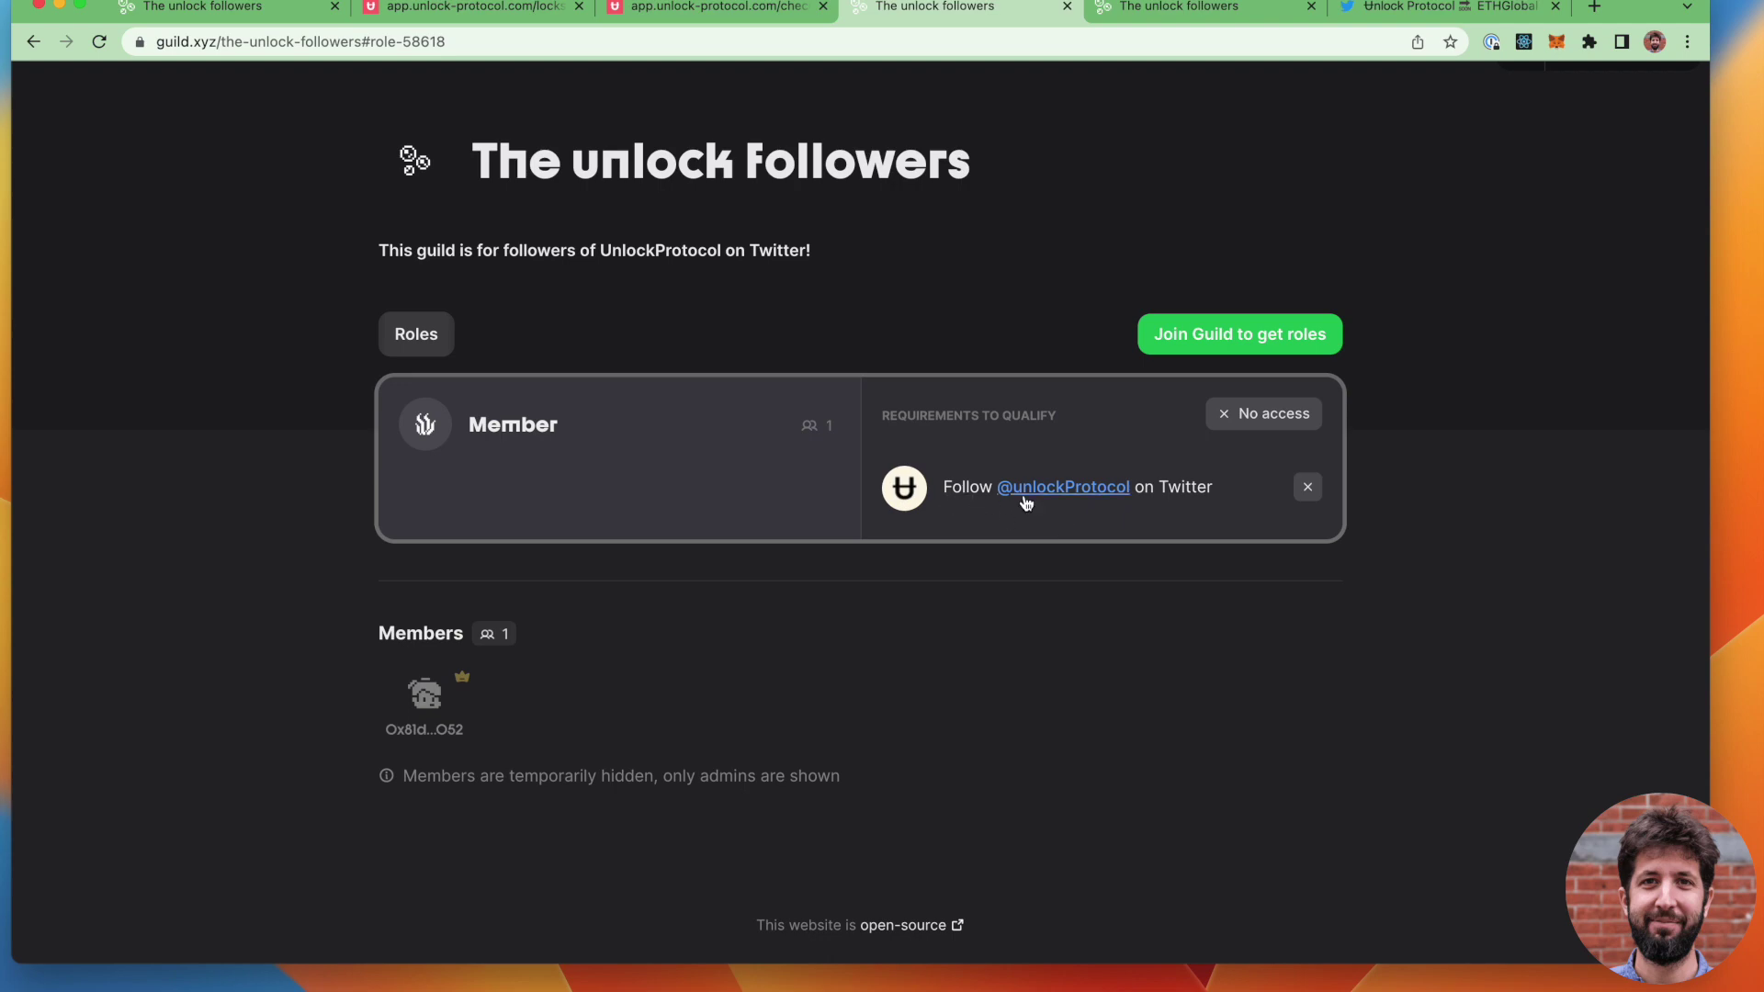
click(1447, 6)
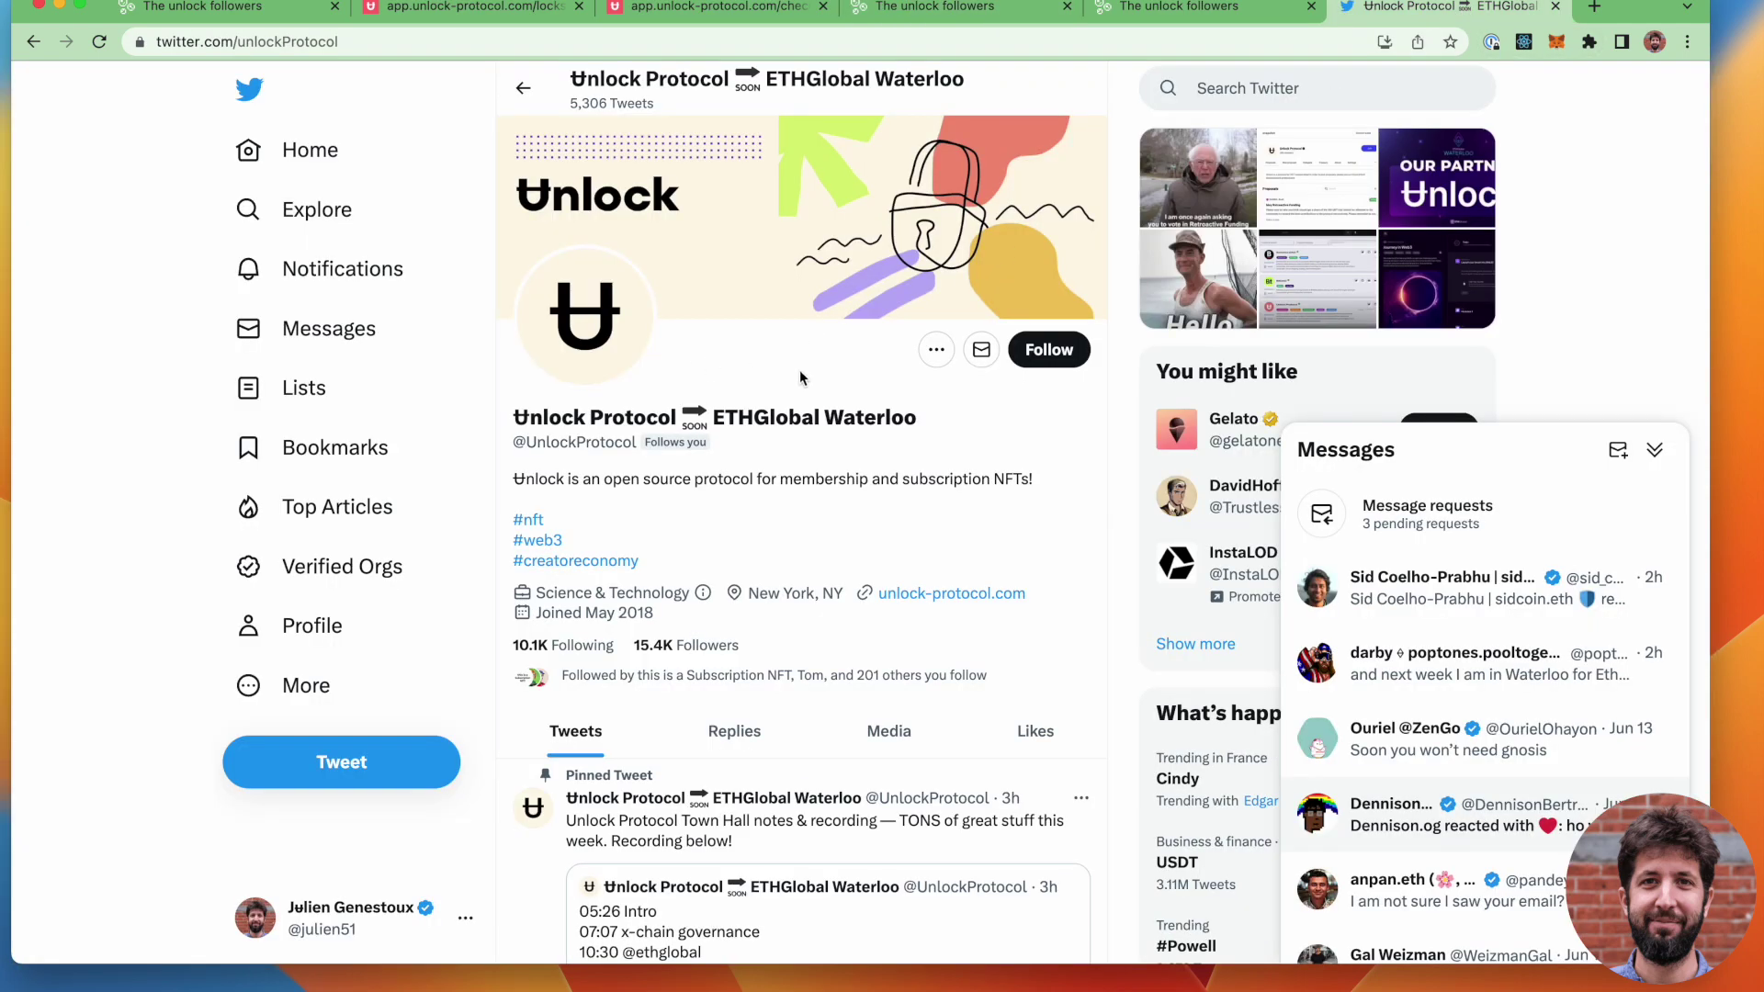
click(1053, 359)
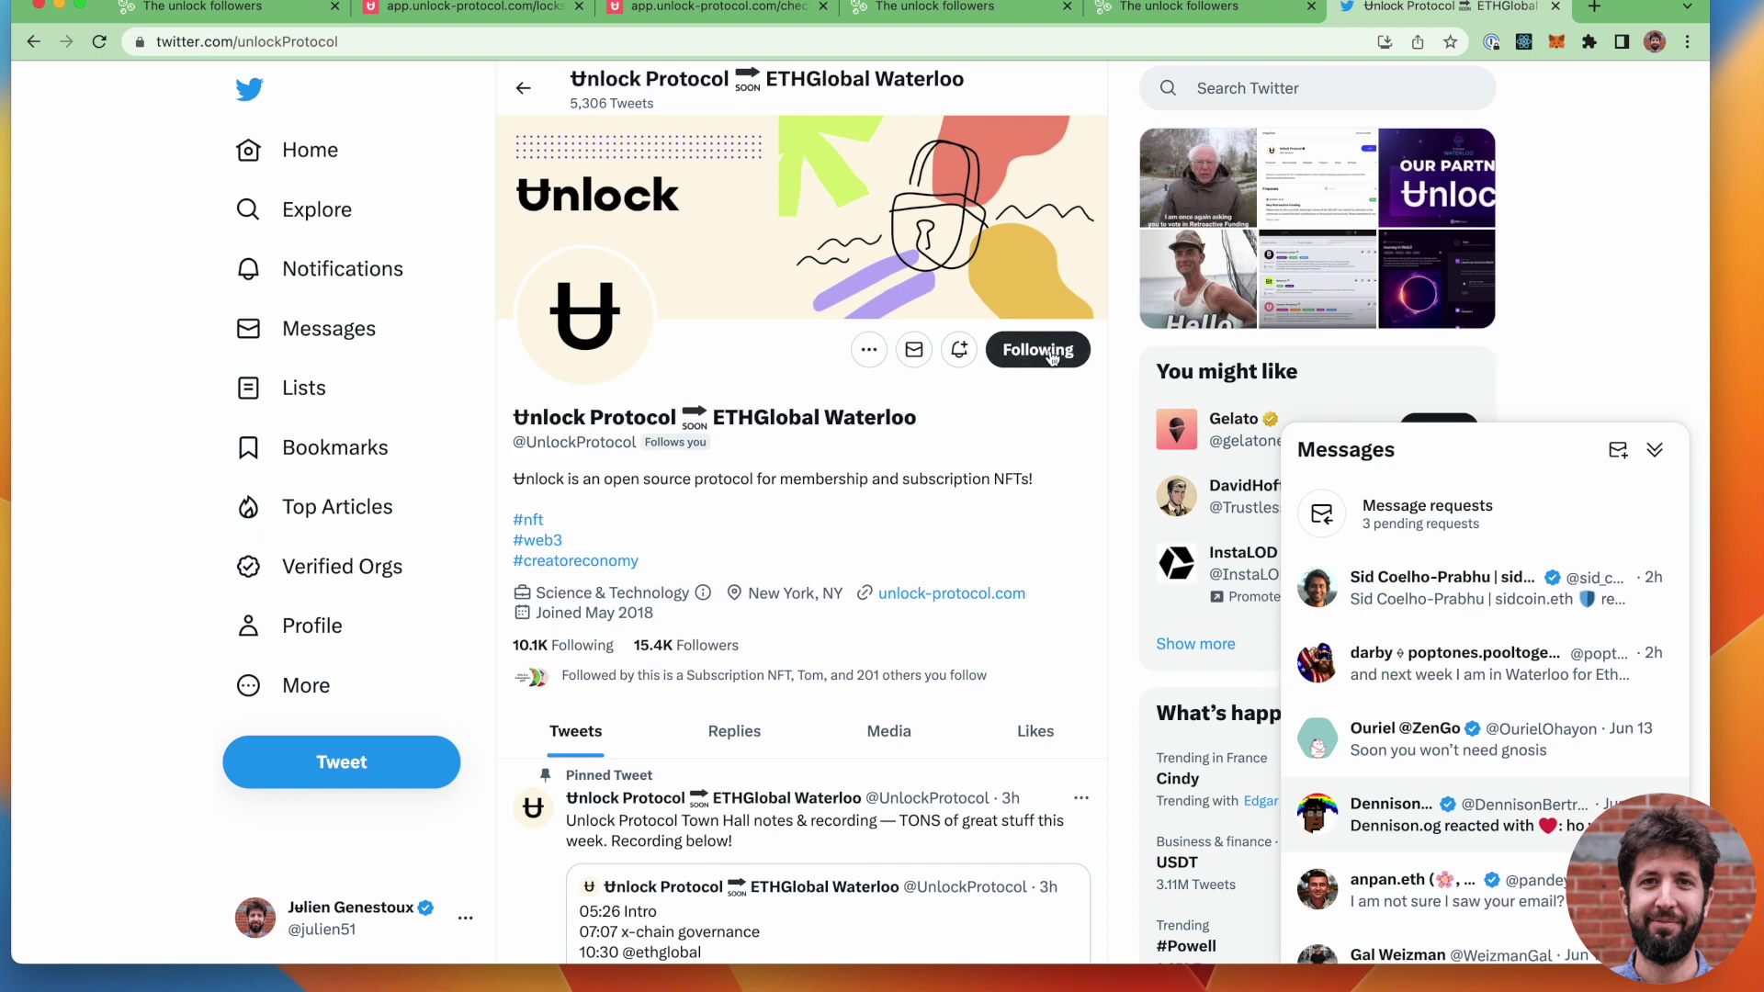
click(950, 12)
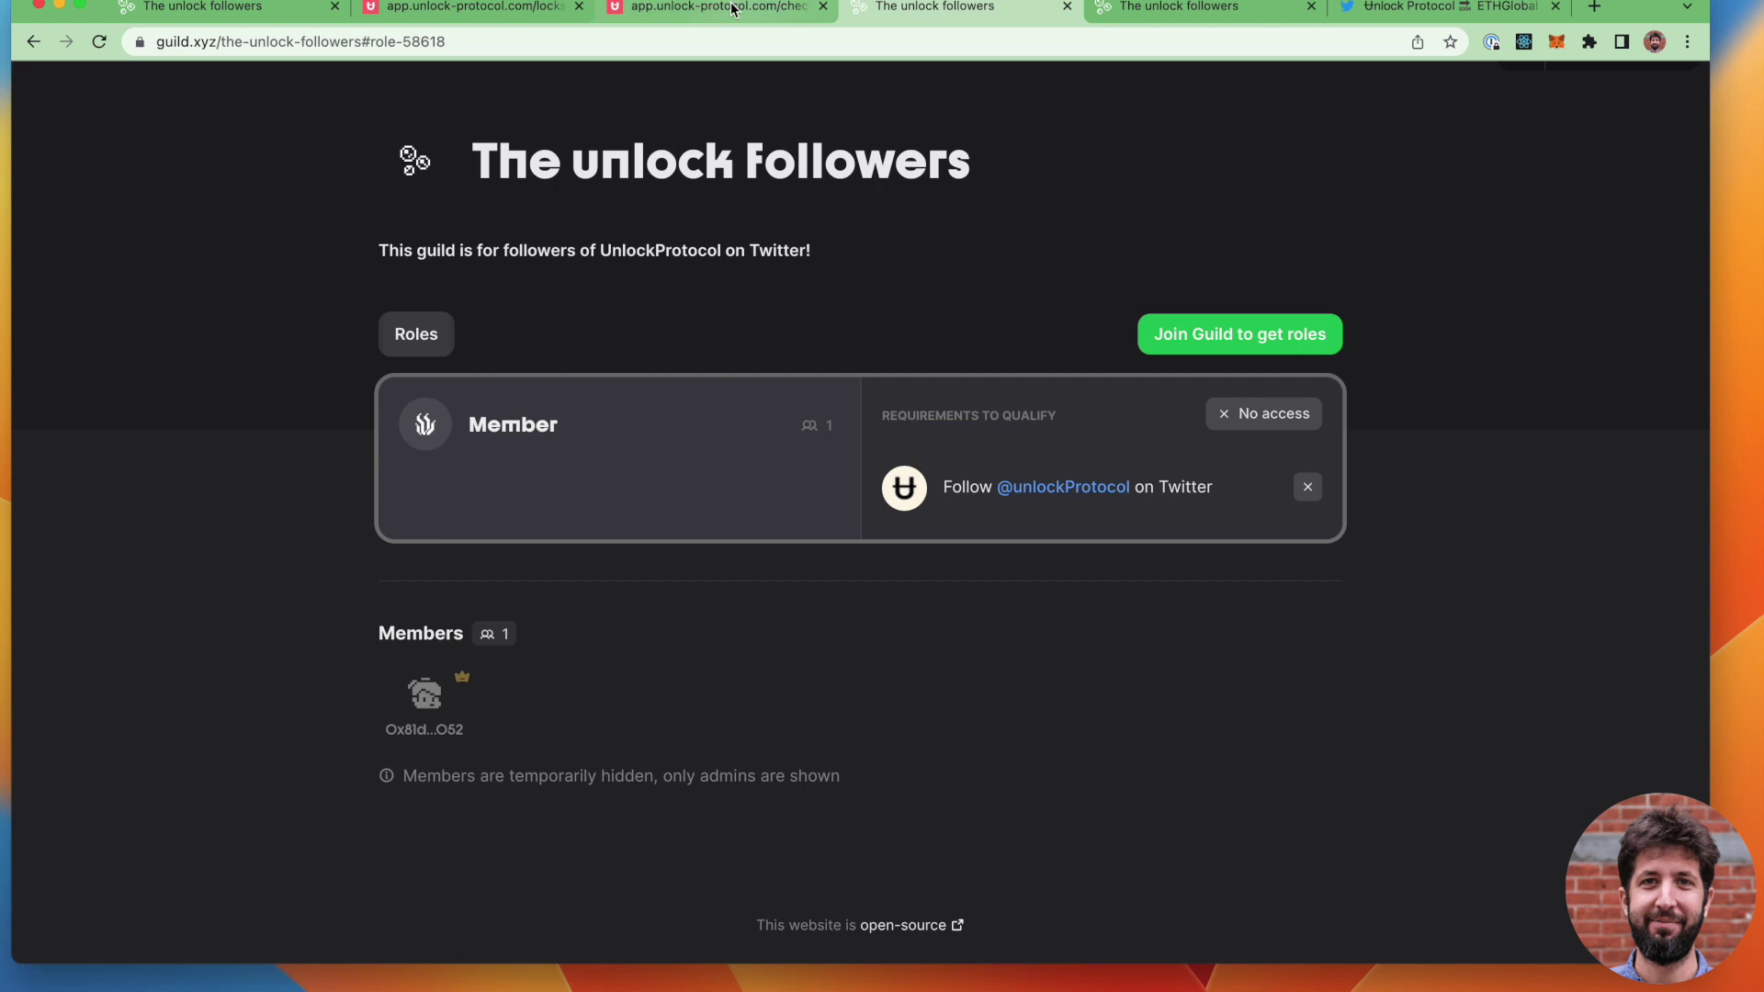
- Recheck access to join The unlock followers, then go back to the Unlock checkout
click(1203, 334)
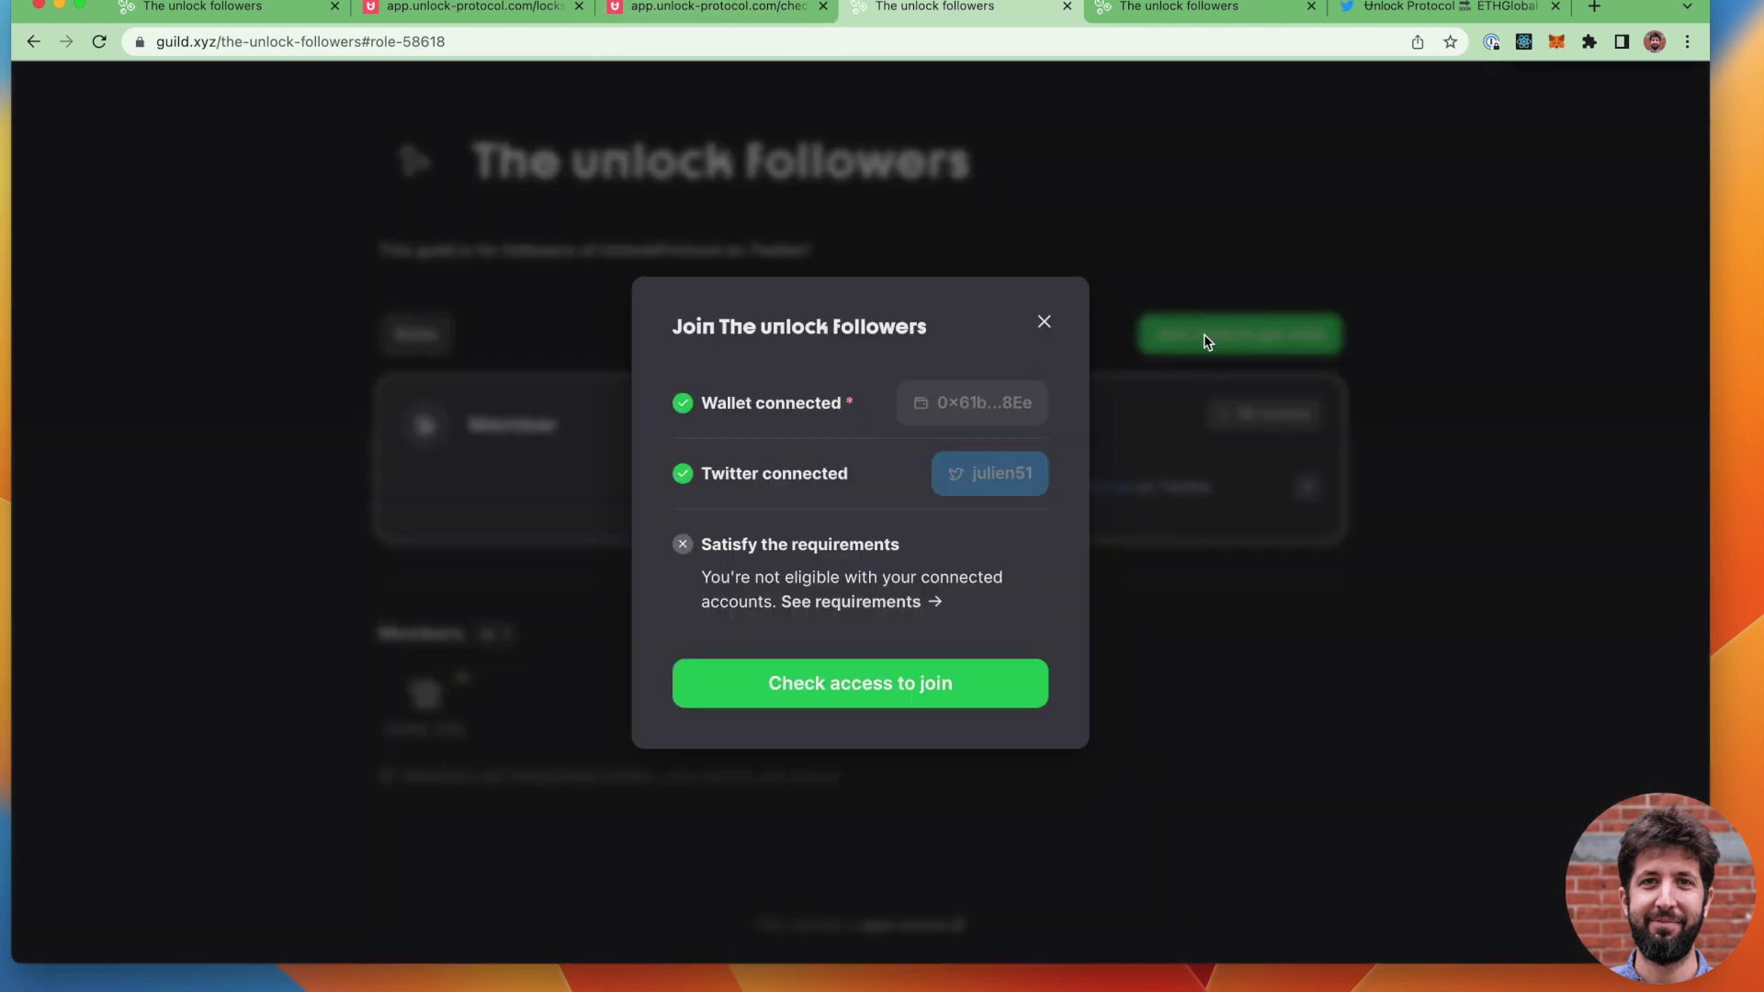
click(859, 683)
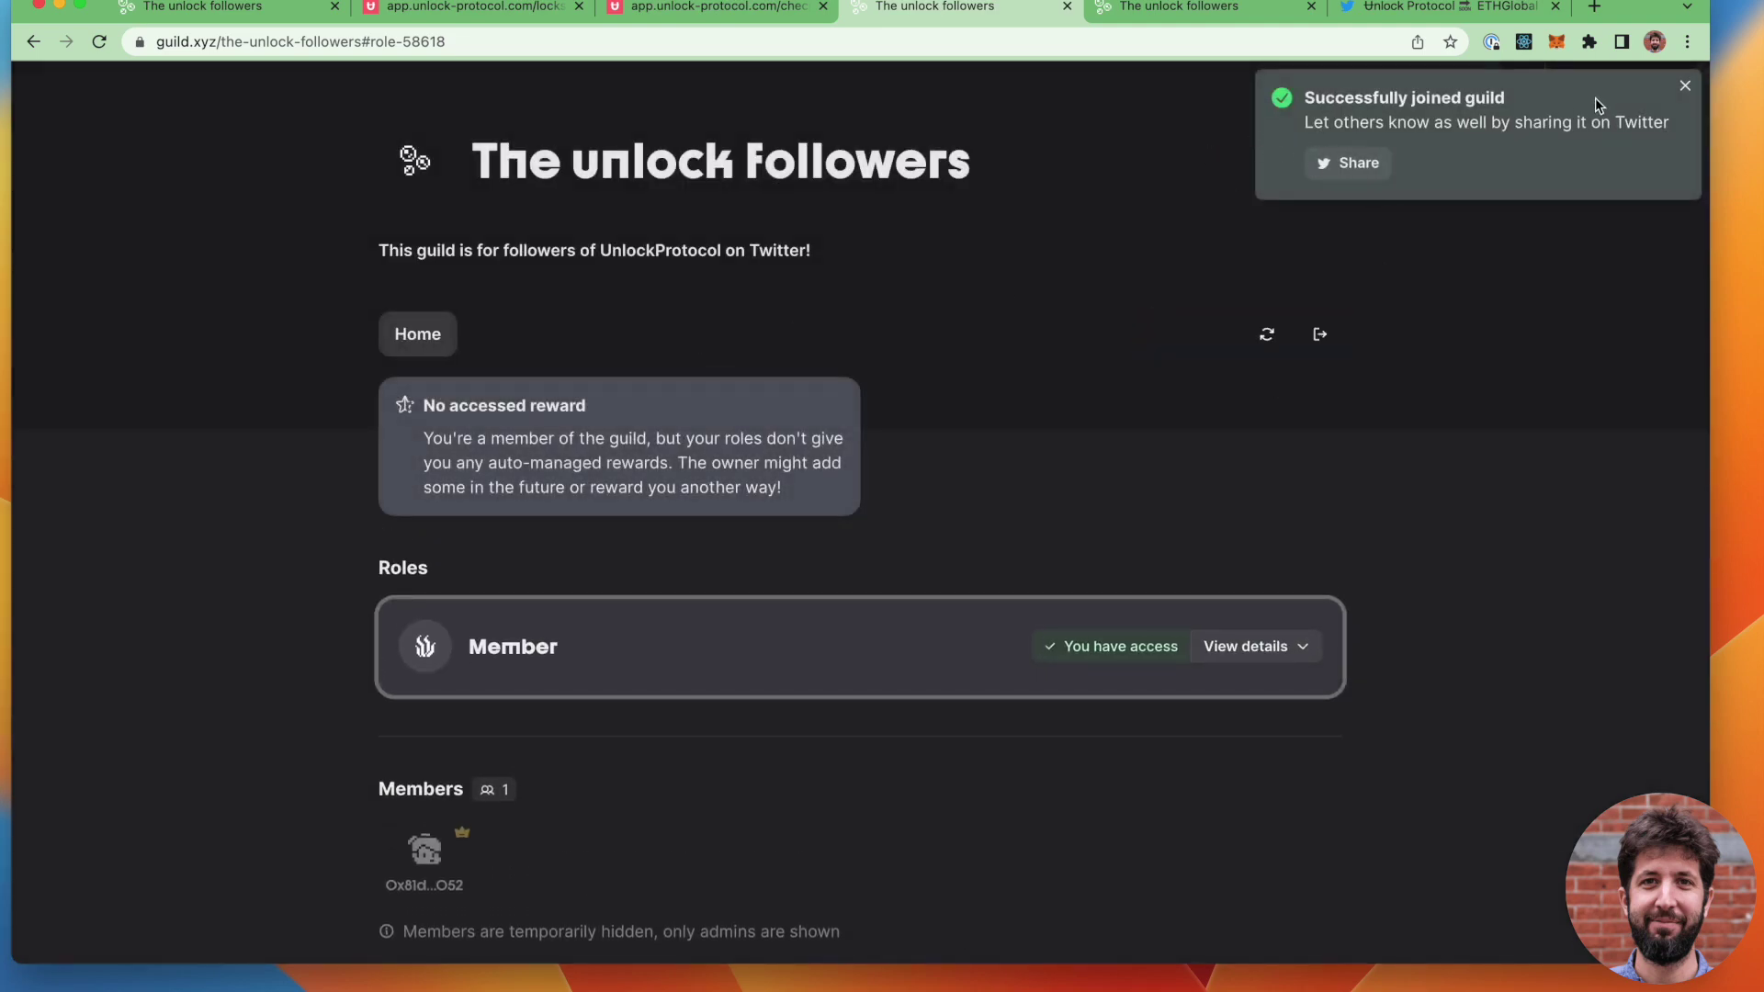
click(717, 11)
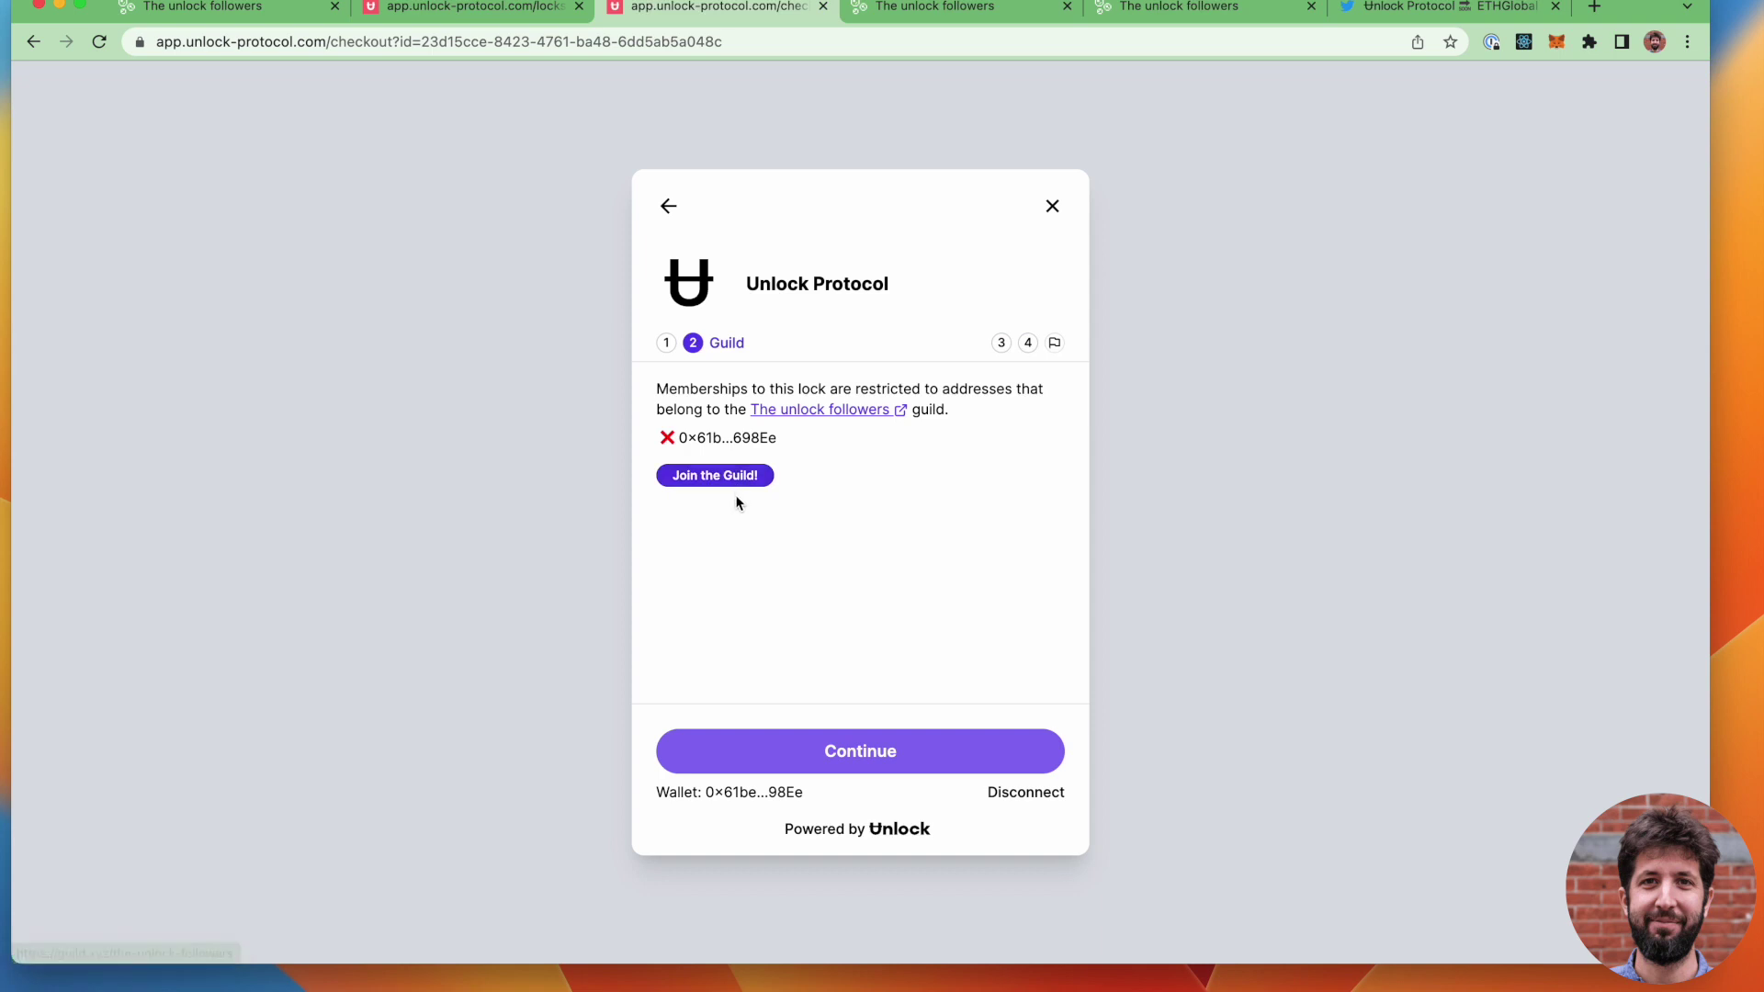
- Reload the checkout and advance past the now-passed guild check
key(super+r)
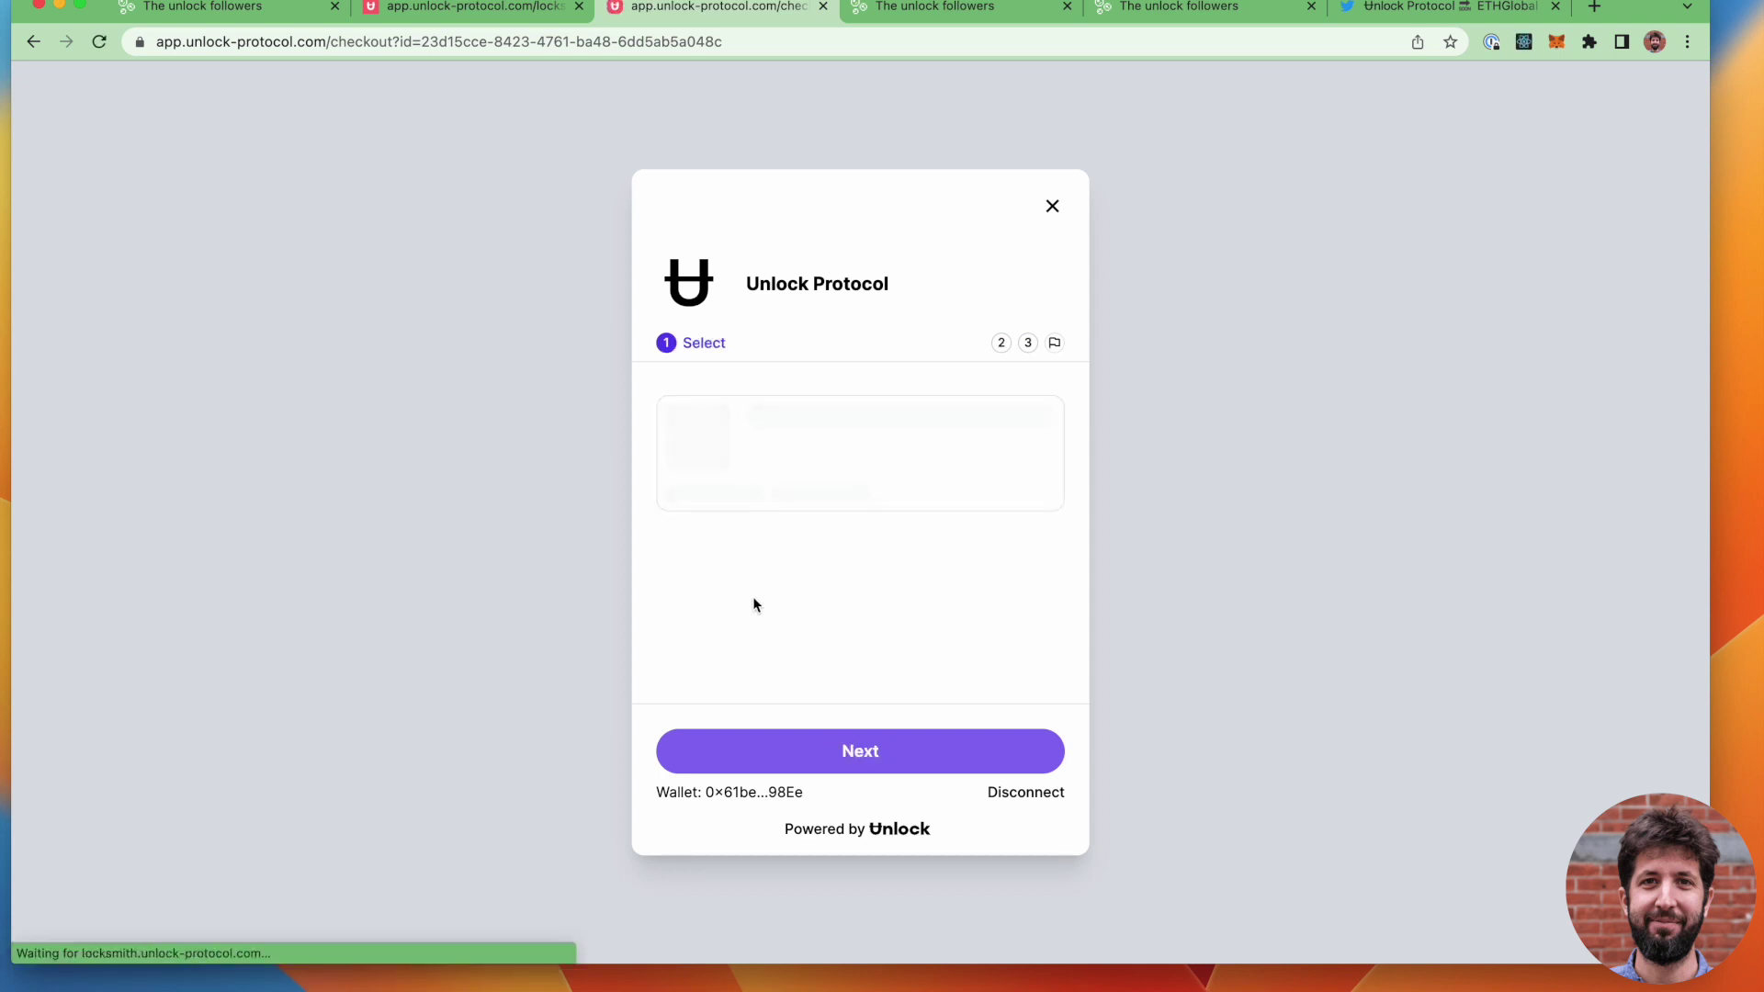
click(885, 749)
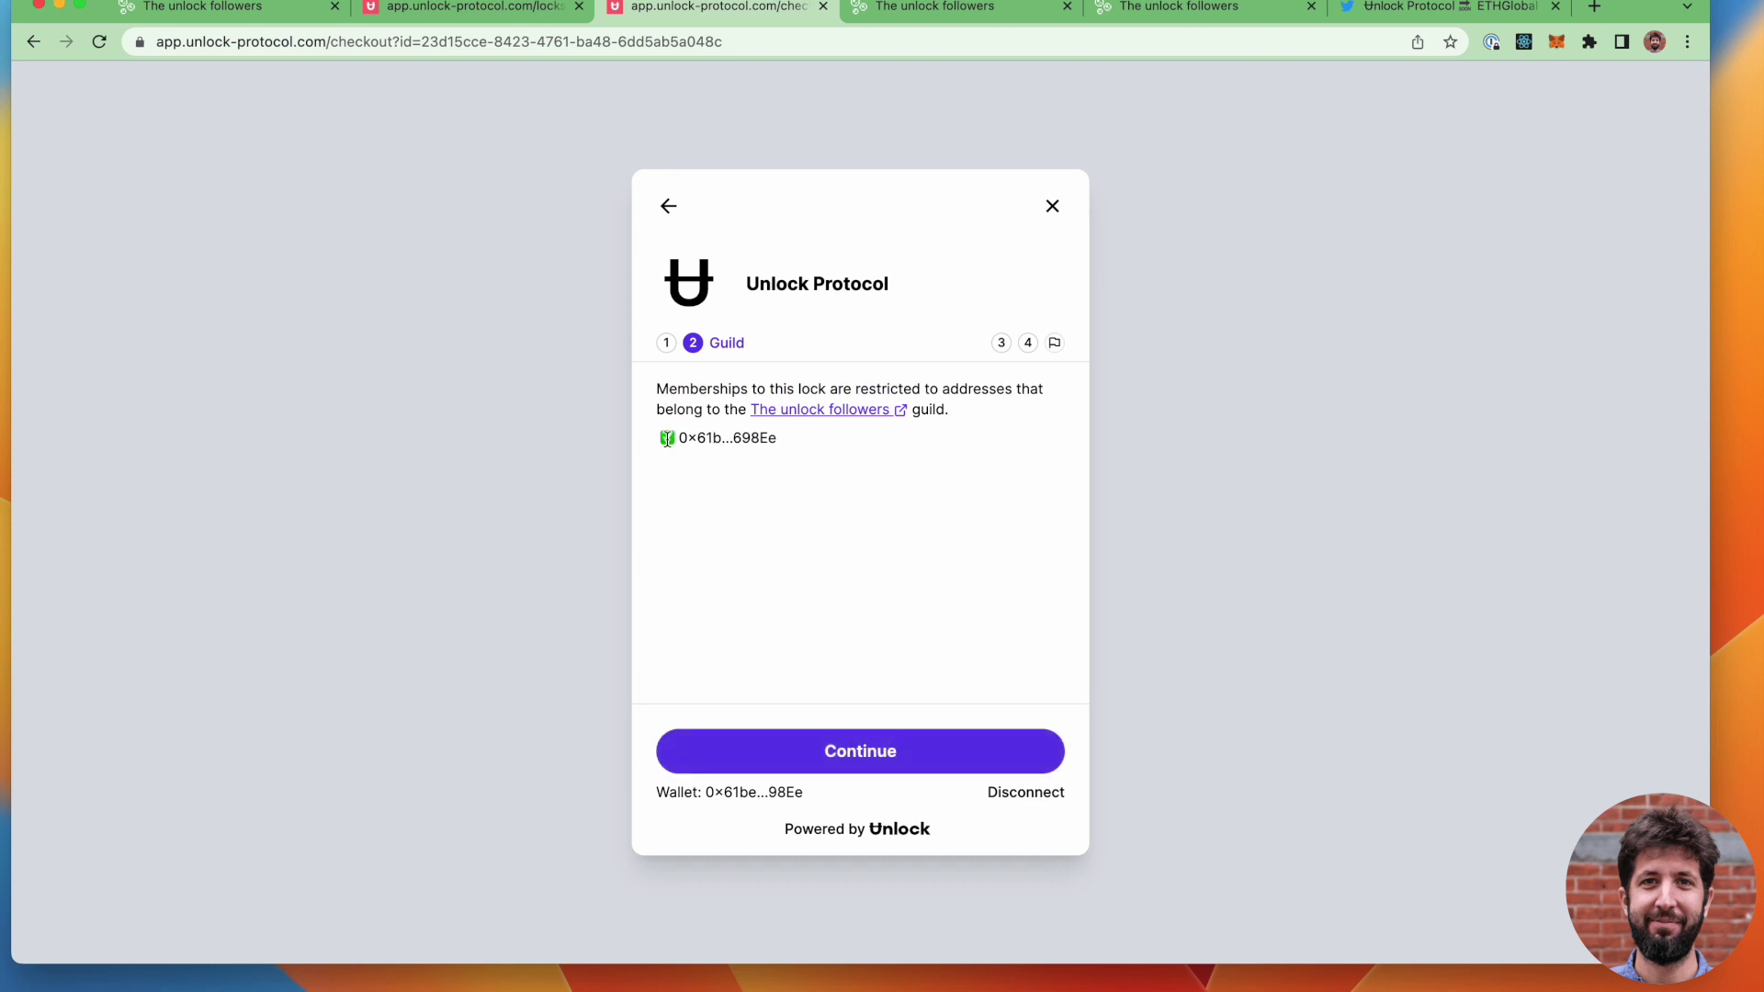
click(851, 753)
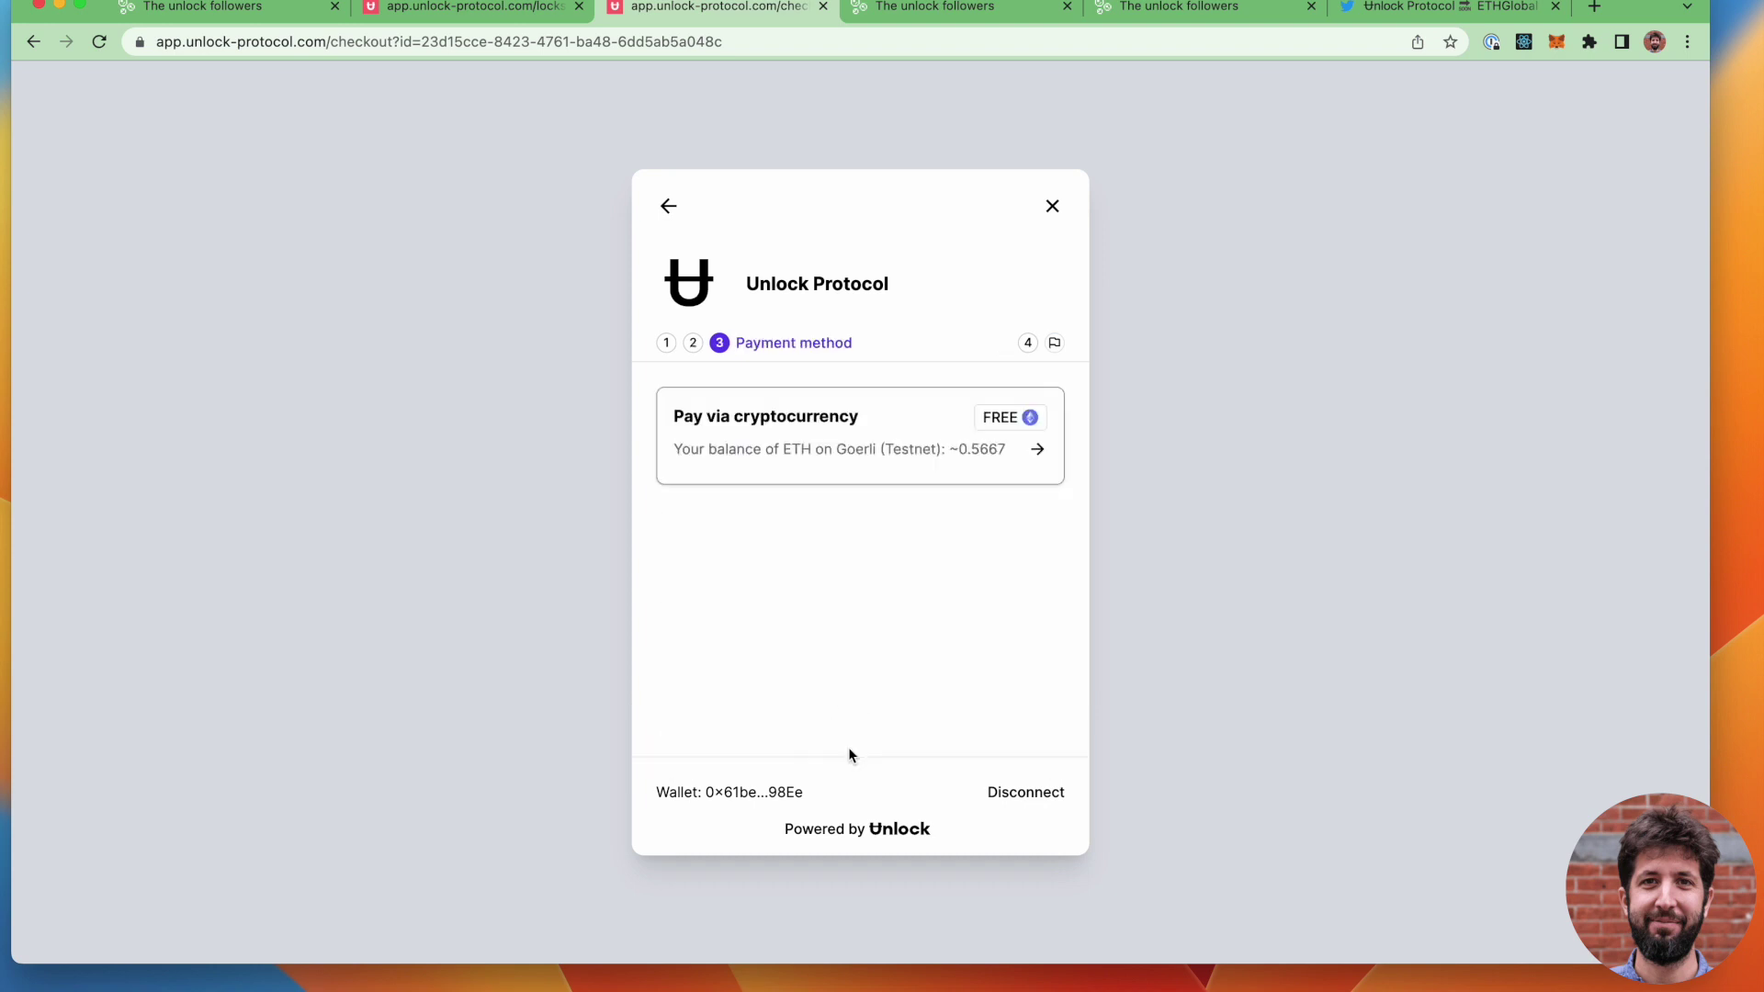
- Claim the free key via cryptocurrency, confirm in MetaMask, and view it on the block explorer
click(807, 457)
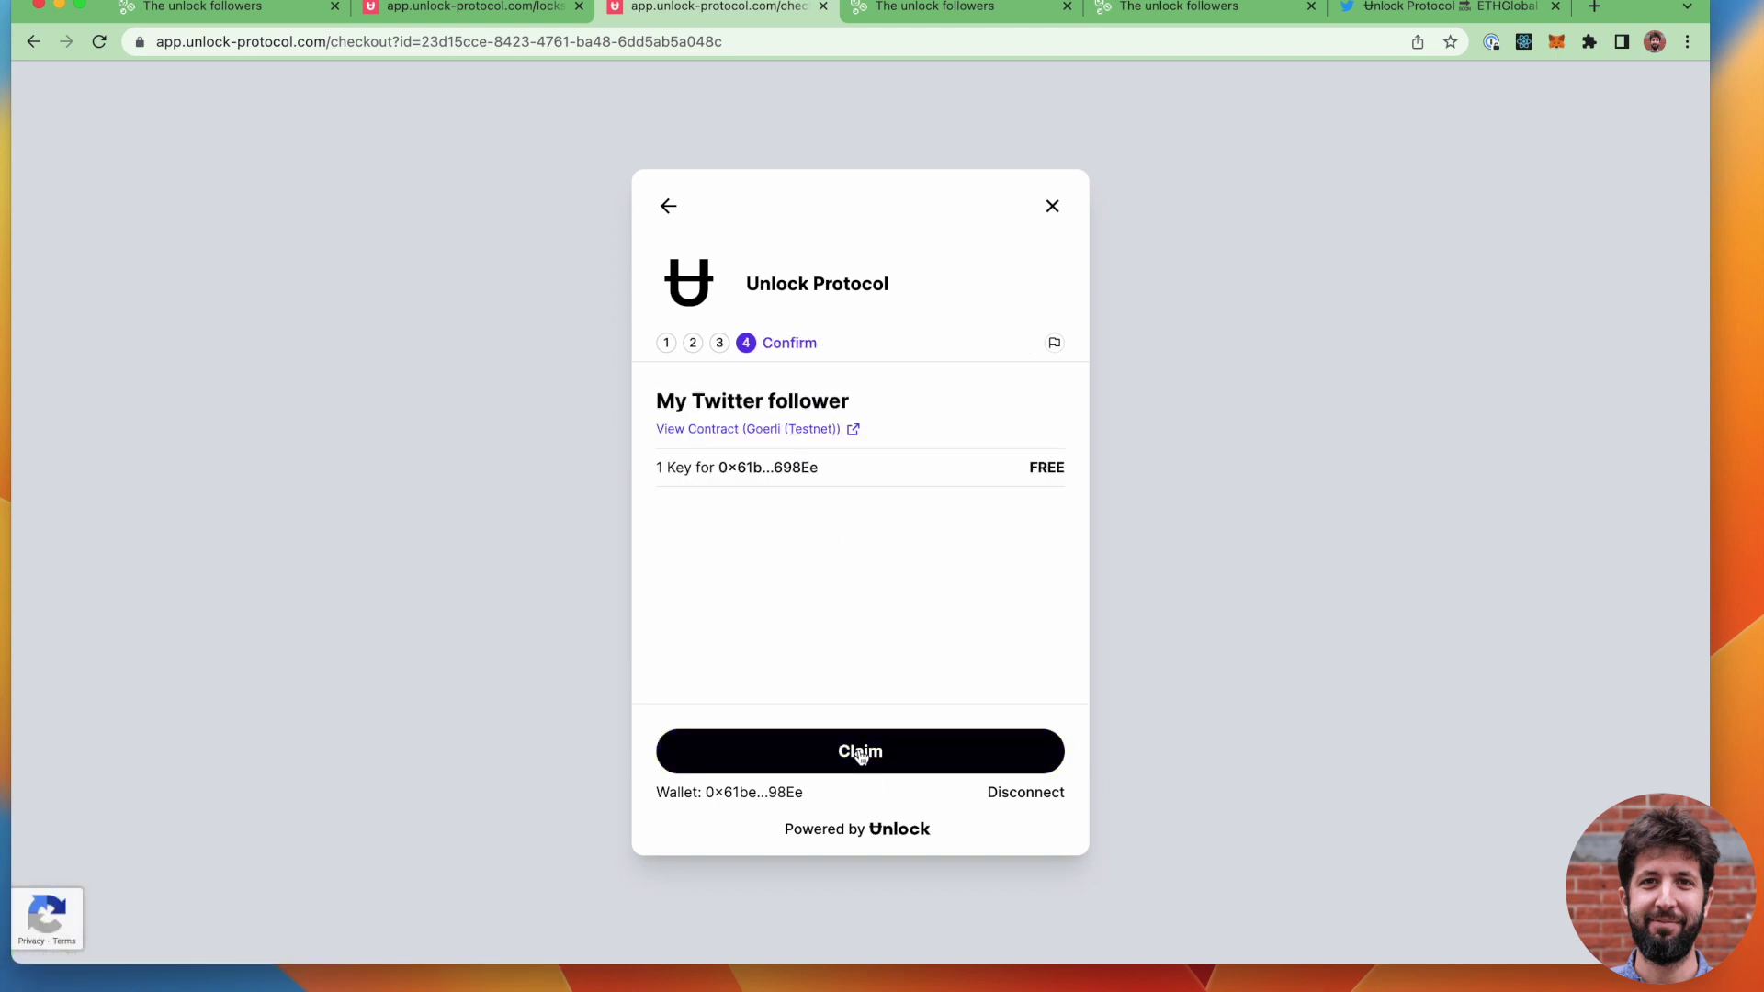
click(861, 757)
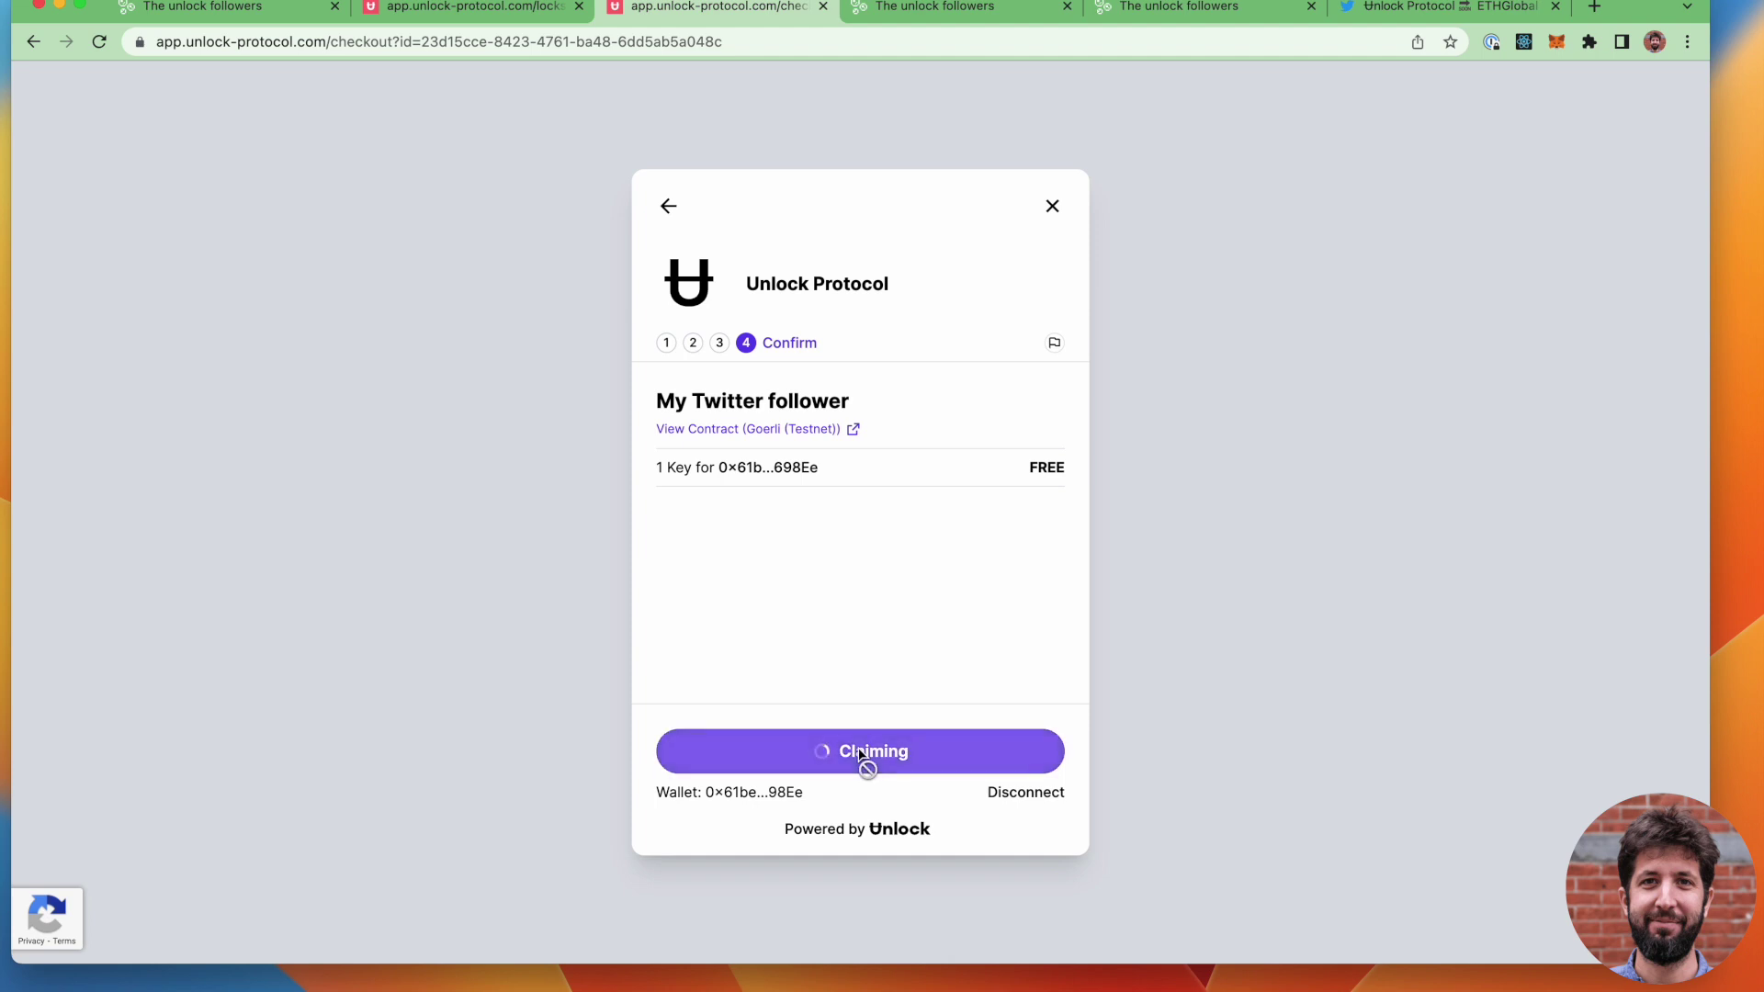
click(1609, 595)
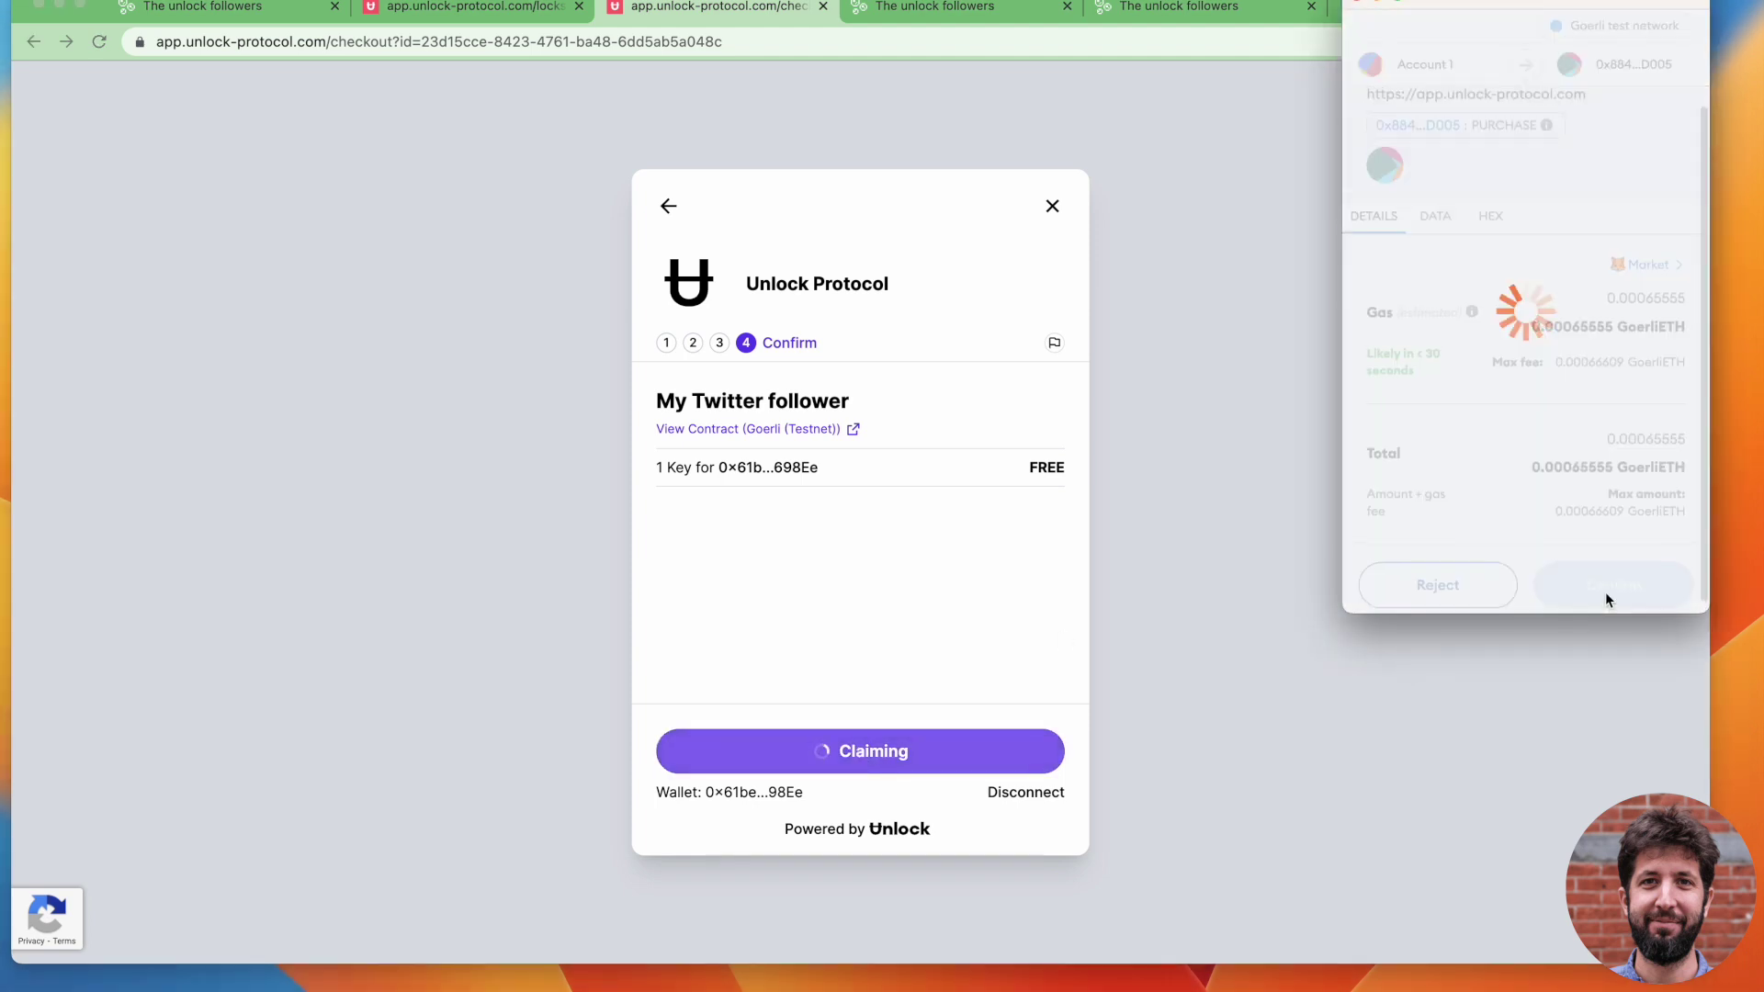
click(948, 632)
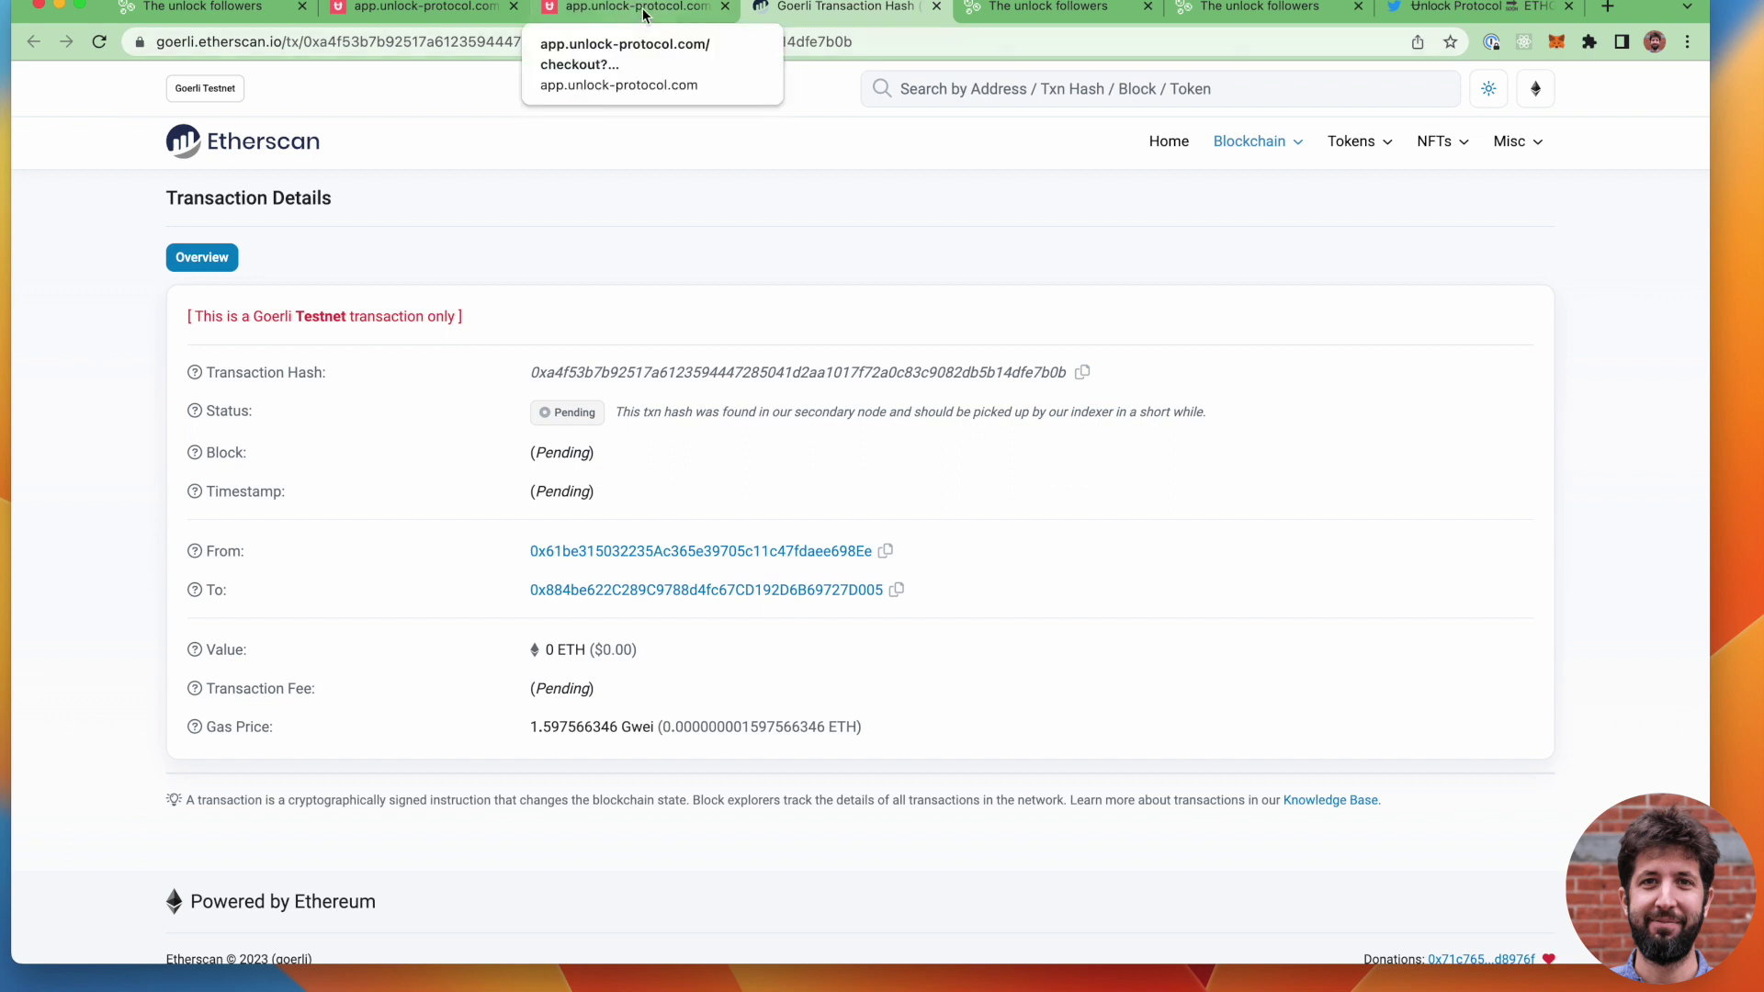
scroll(665, 207, down, 1)
scroll(631, 267, down, 1)
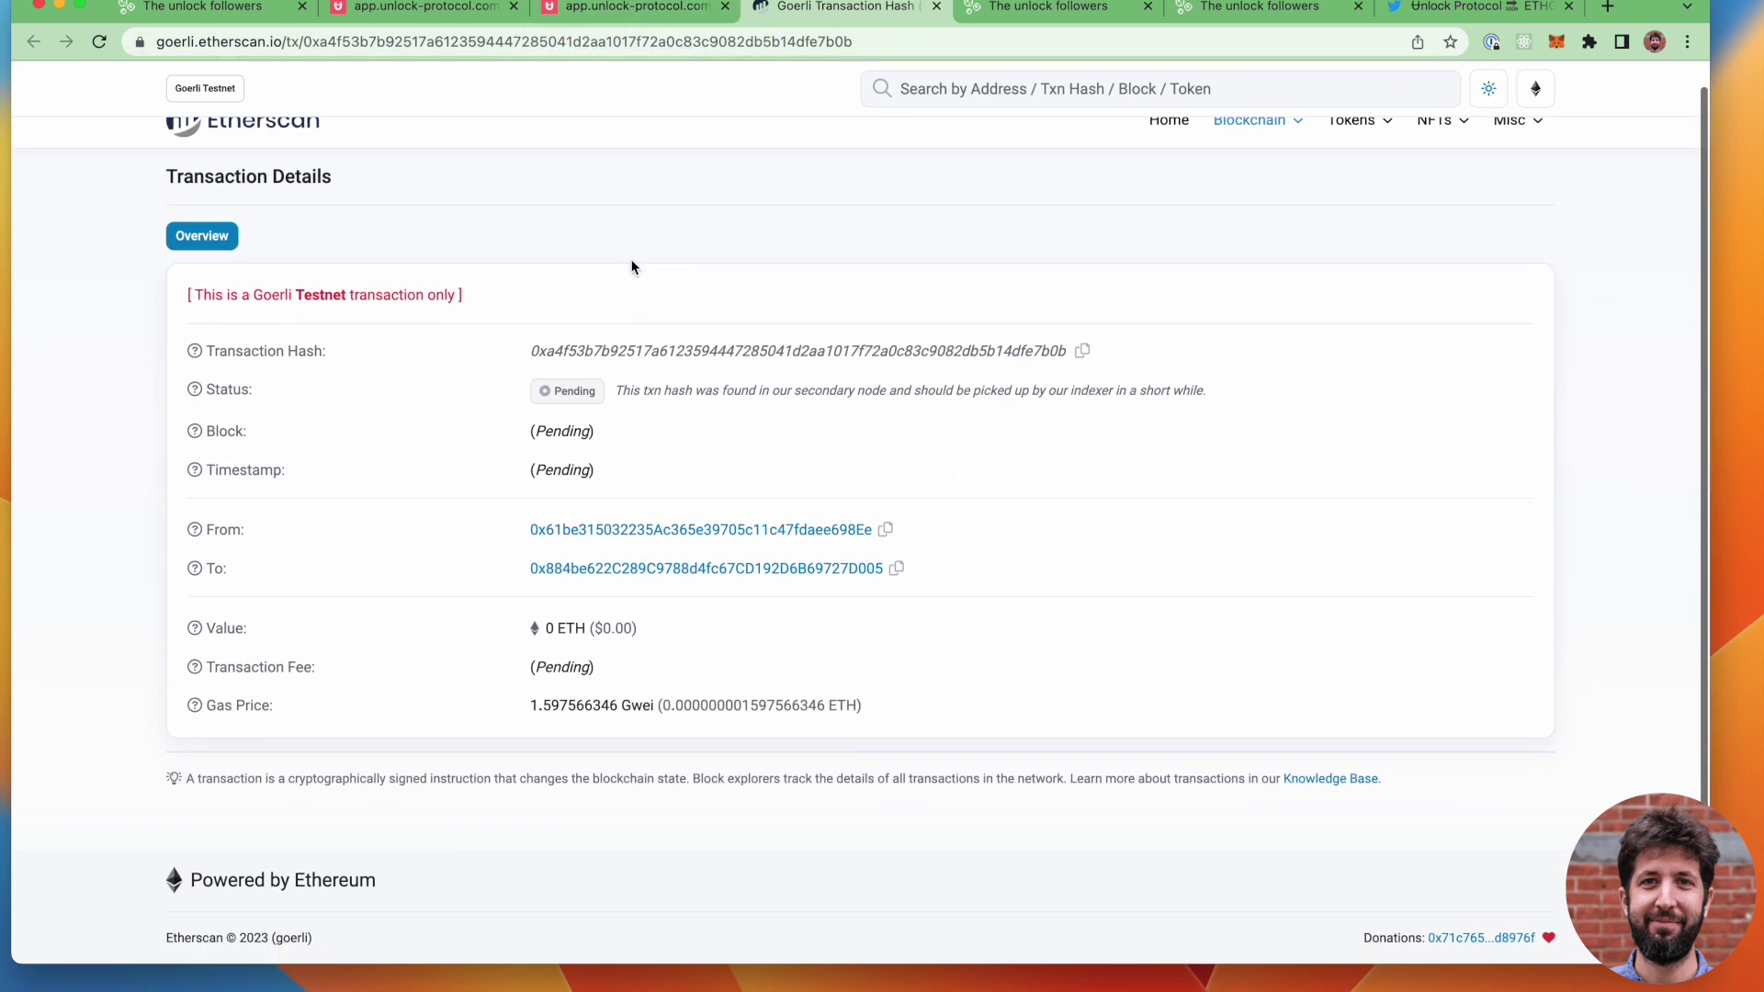
click(618, 11)
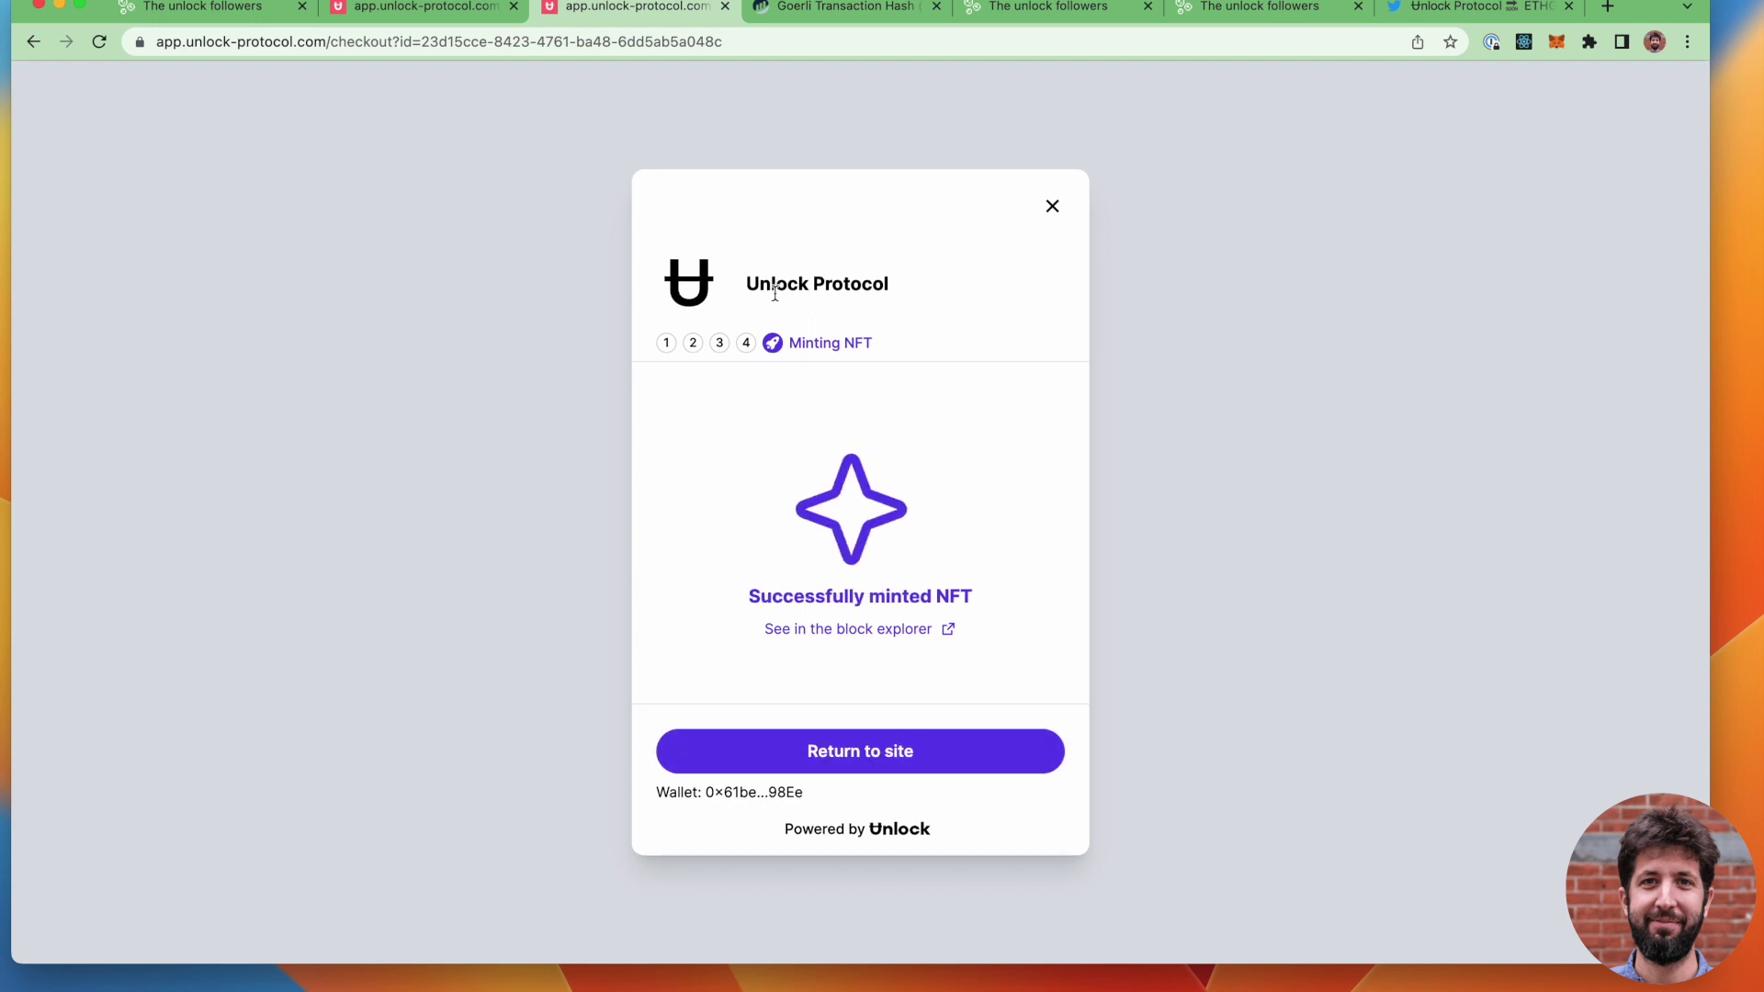
click(845, 11)
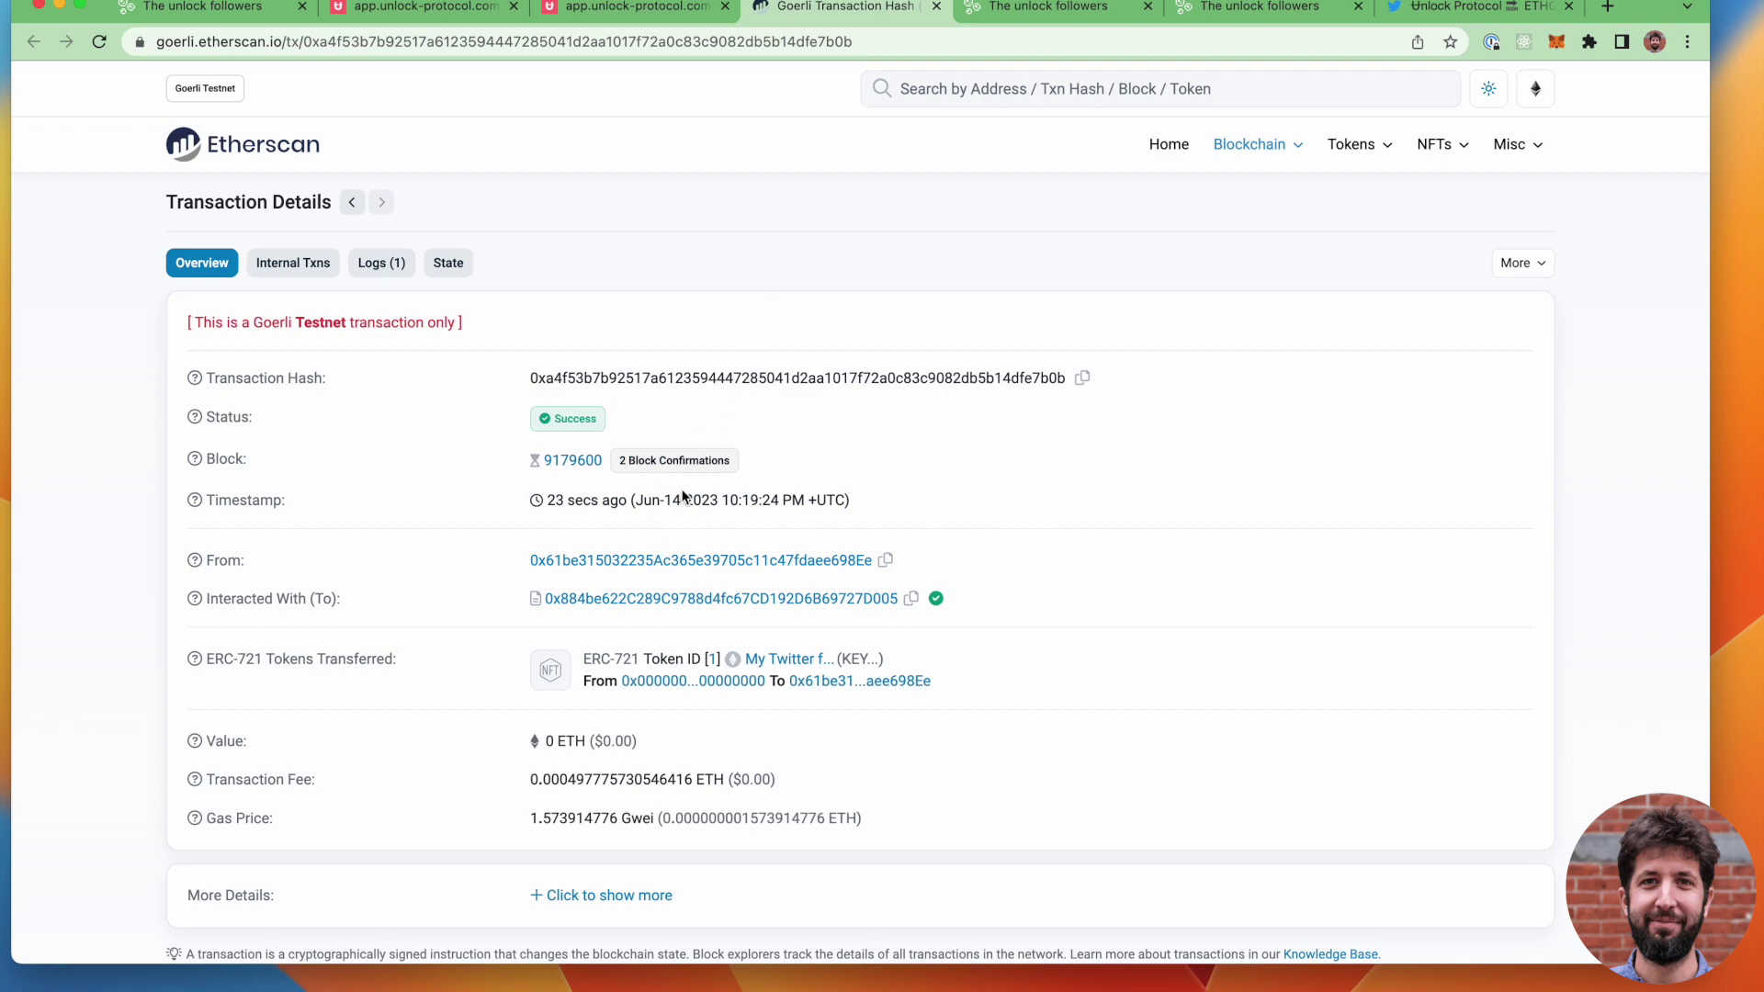
- Expand the transaction details, decode the input data, and select the _data hex value
scroll(623, 737, down, 3)
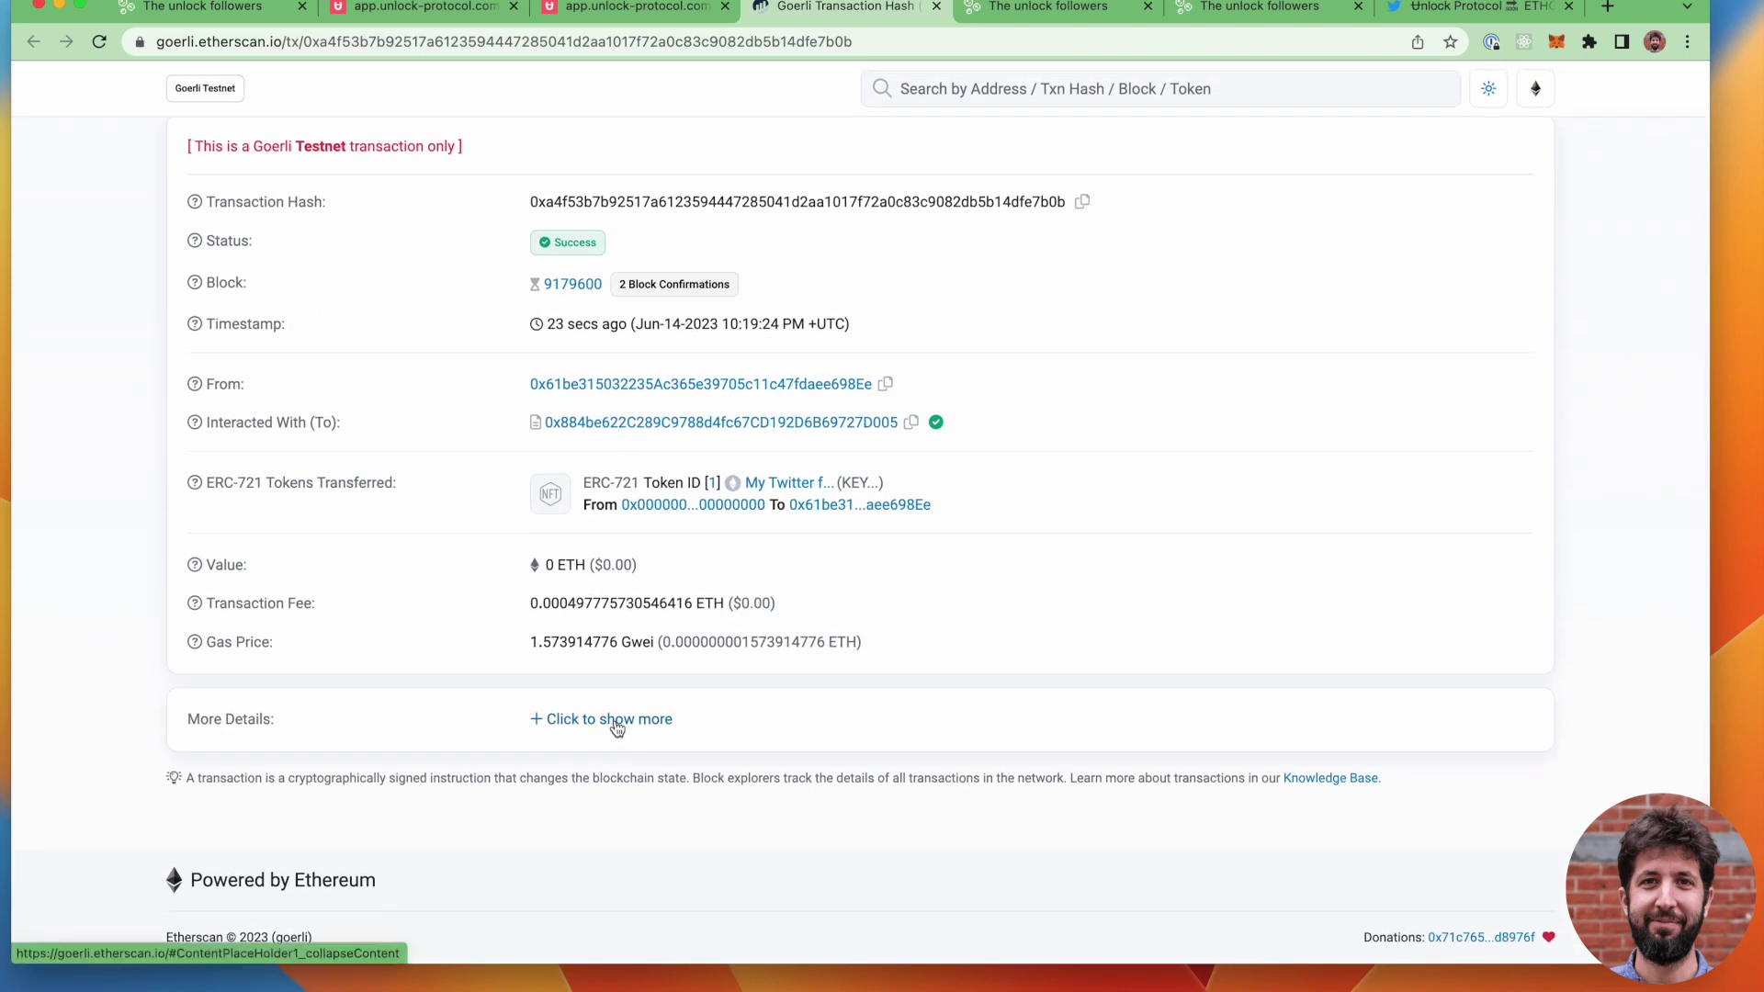
click(623, 735)
scroll(741, 668, down, 5)
click(742, 665)
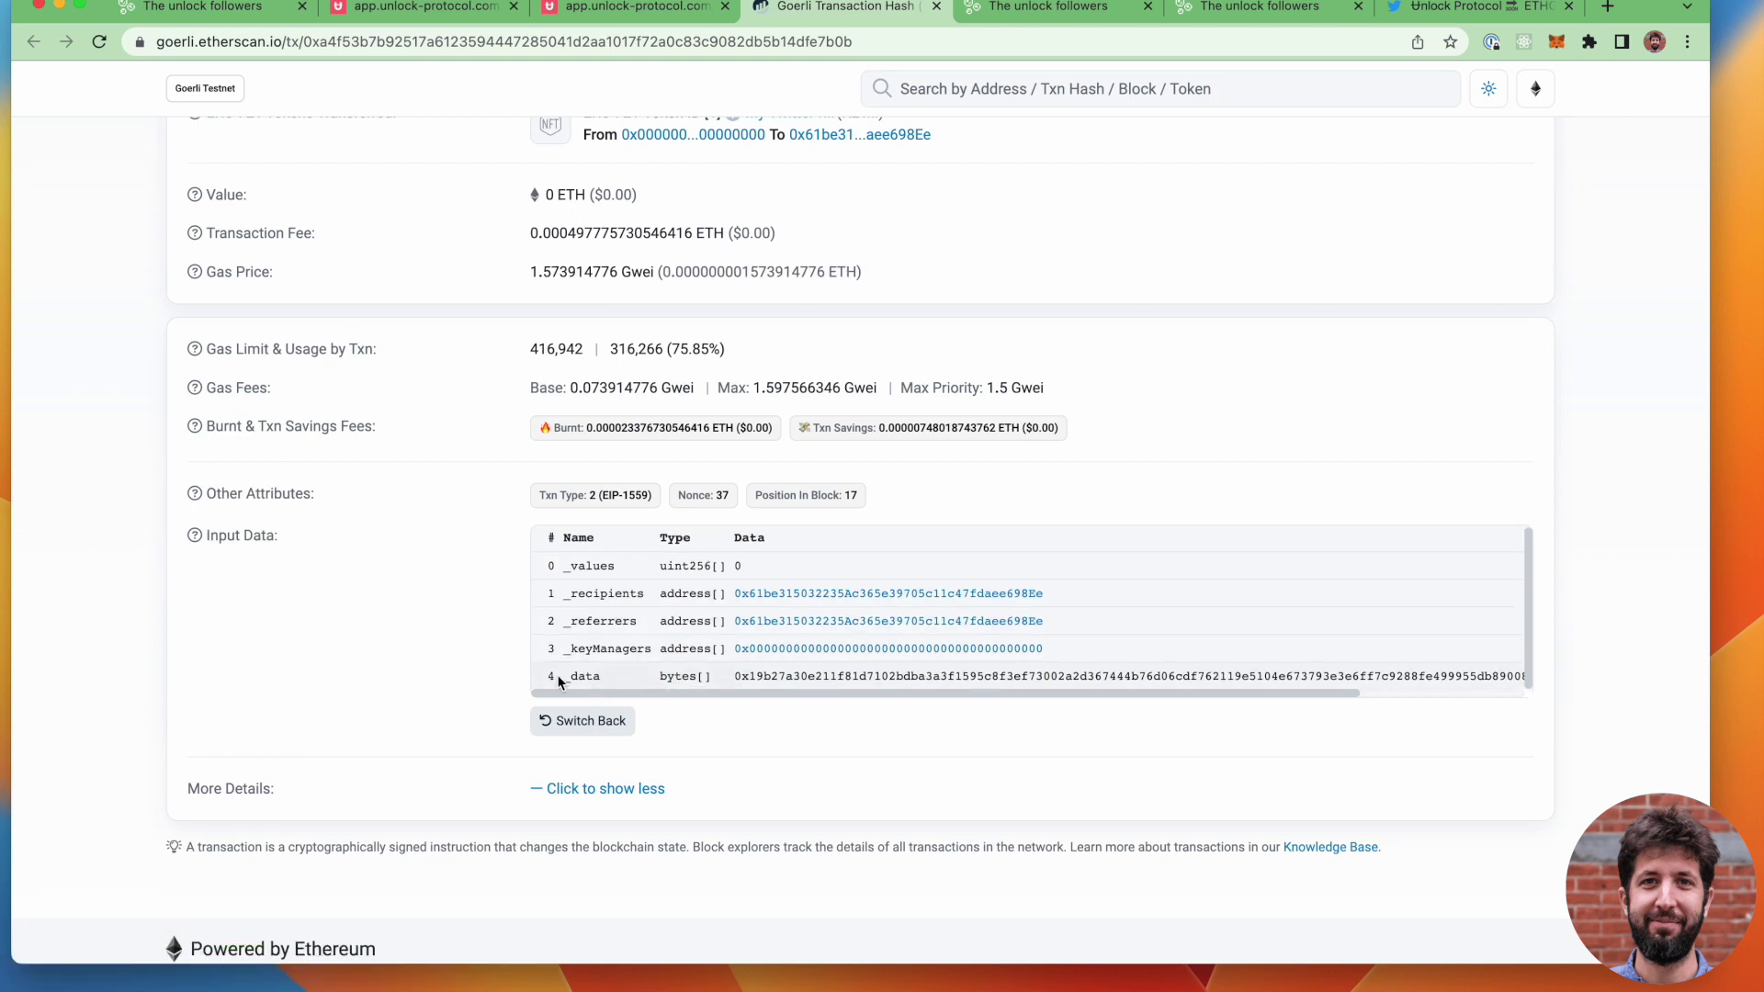
drag(591, 677, 873, 680)
double_click(876, 680)
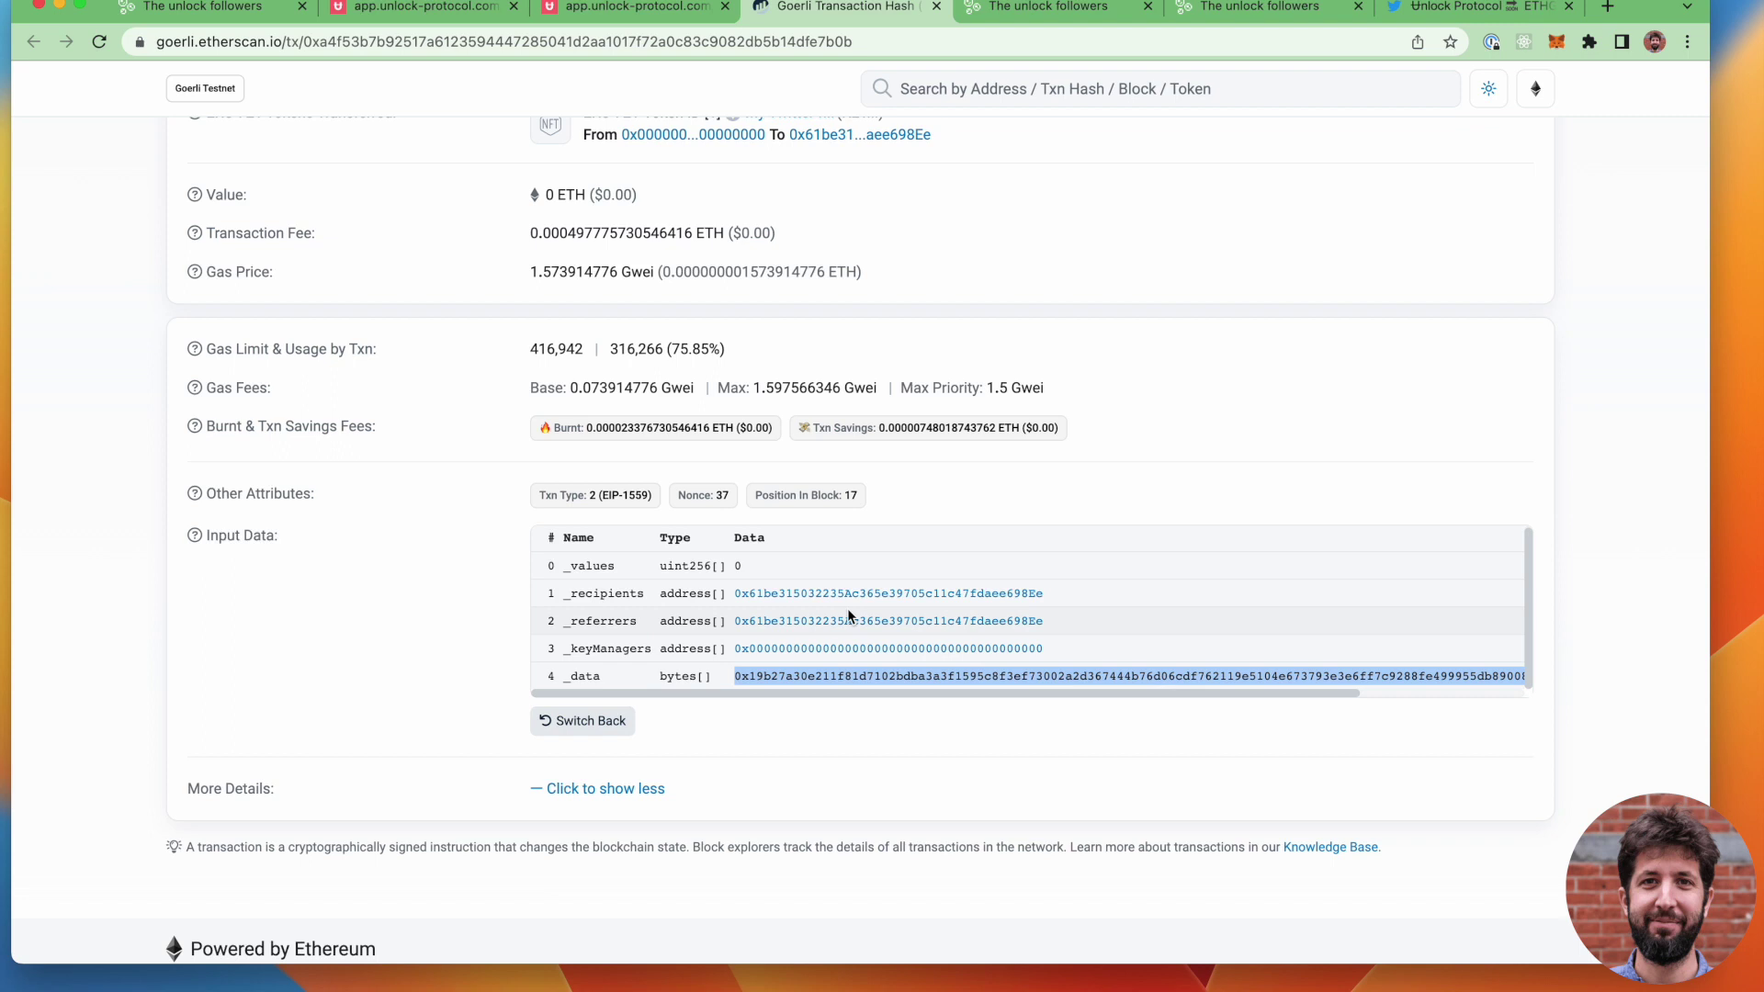
- Switch back to the Unlock checkout tab showing the 'Successfully minted NFT' confirmation
click(636, 11)
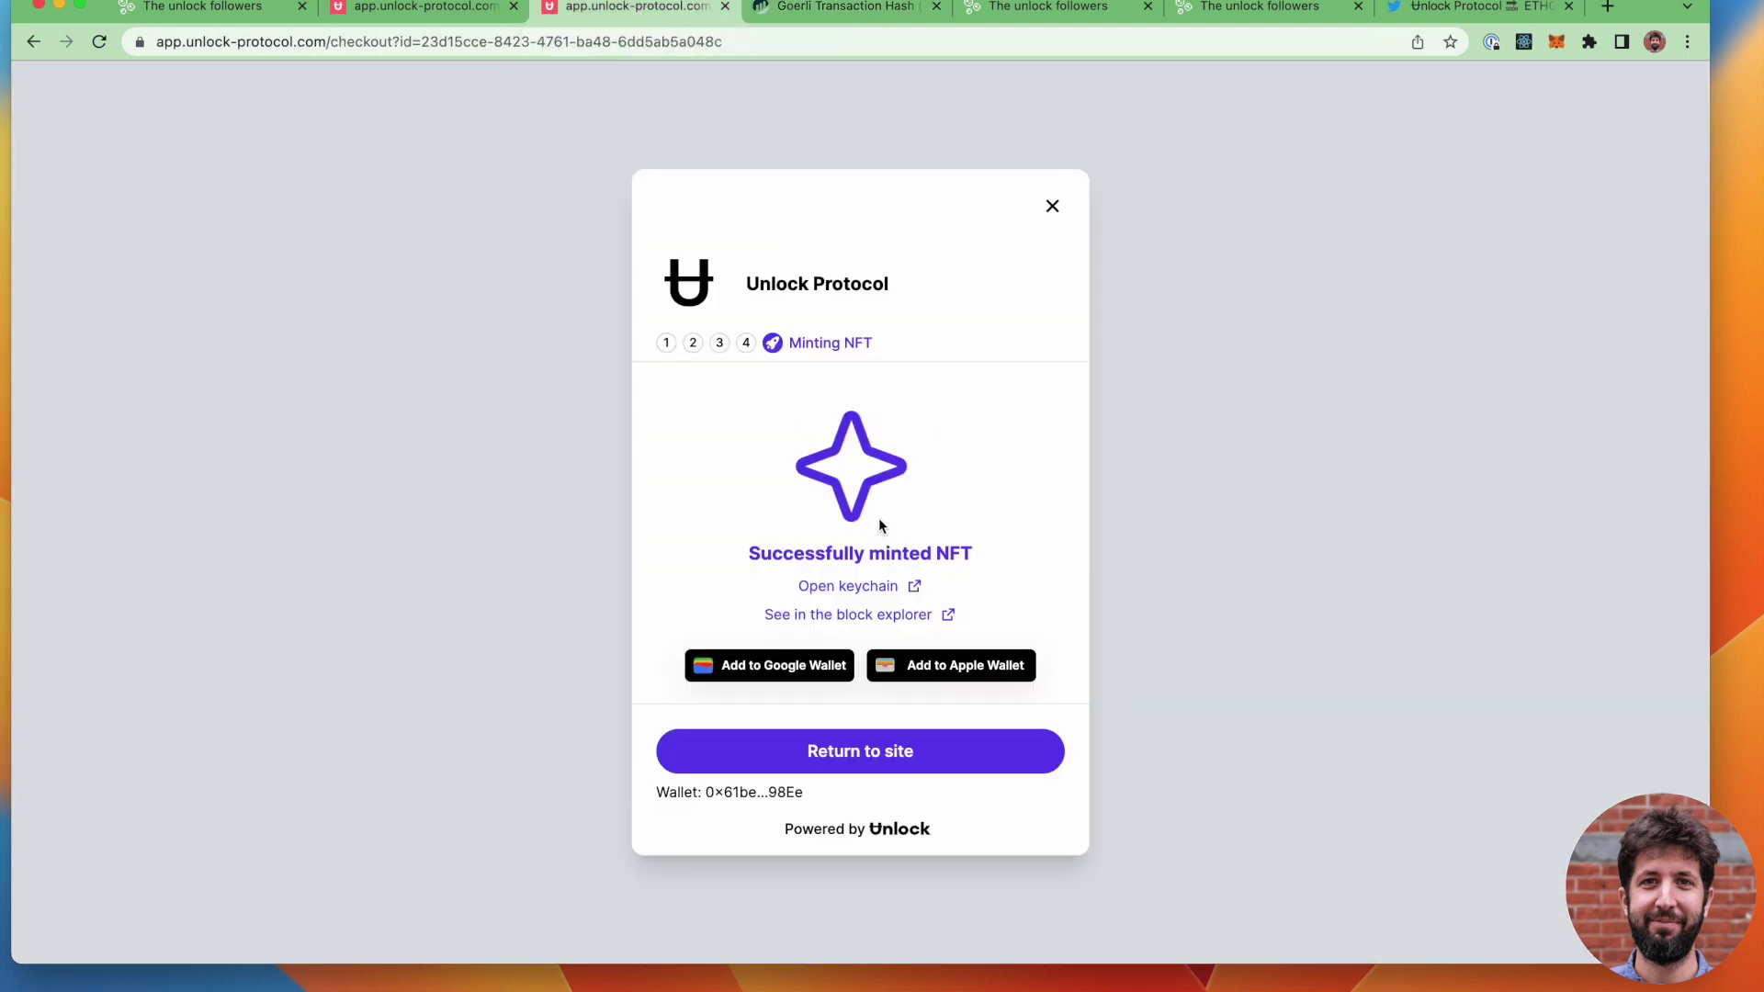